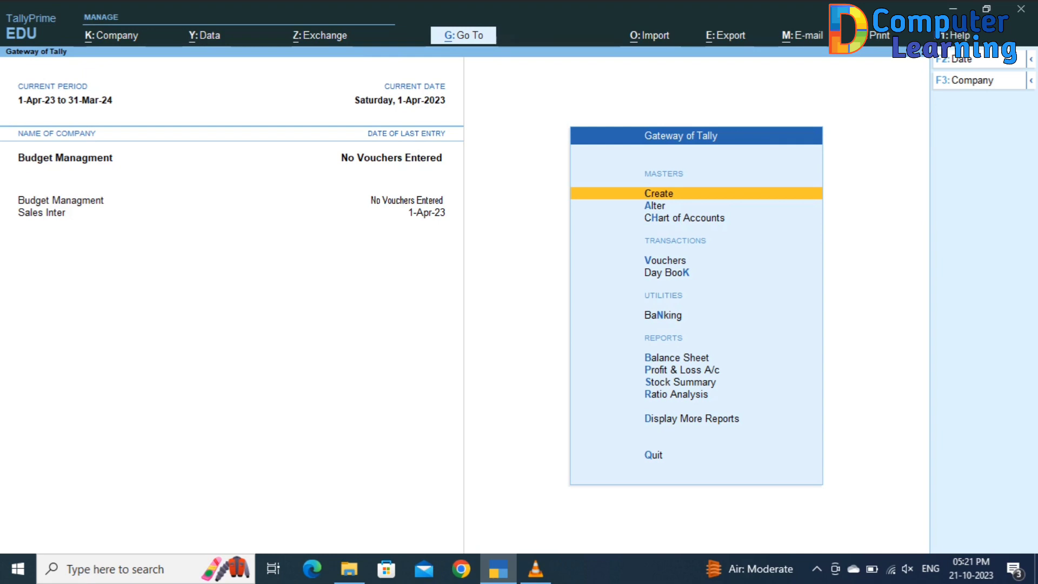
Step: Start creating a new Budget master, expanding the list of masters to reach the Budget type
{"action": "key", "text": "Return"}
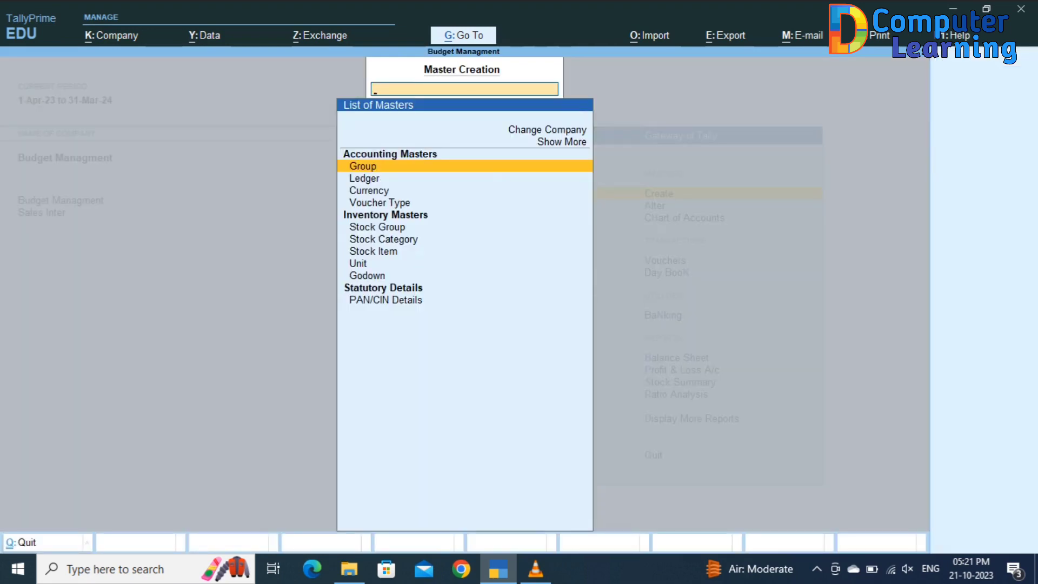
{"action": "key", "text": "Up"}
{"action": "key", "text": "Return"}
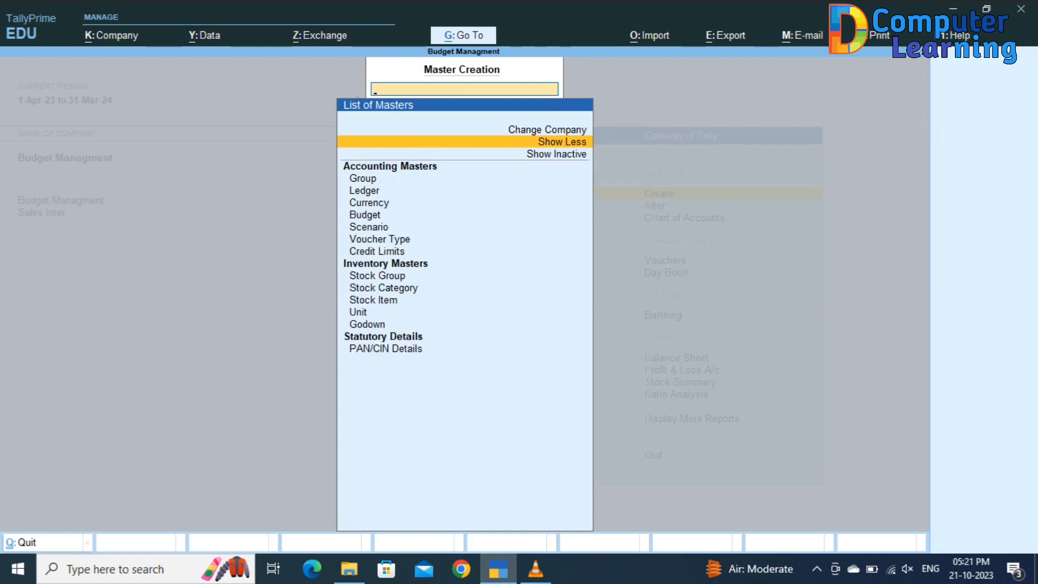
{"action": "key", "text": "Down"}
{"action": "key", "text": "Down"}
{"action": "key", "text": "Down"}
{"action": "key", "text": "Down"}
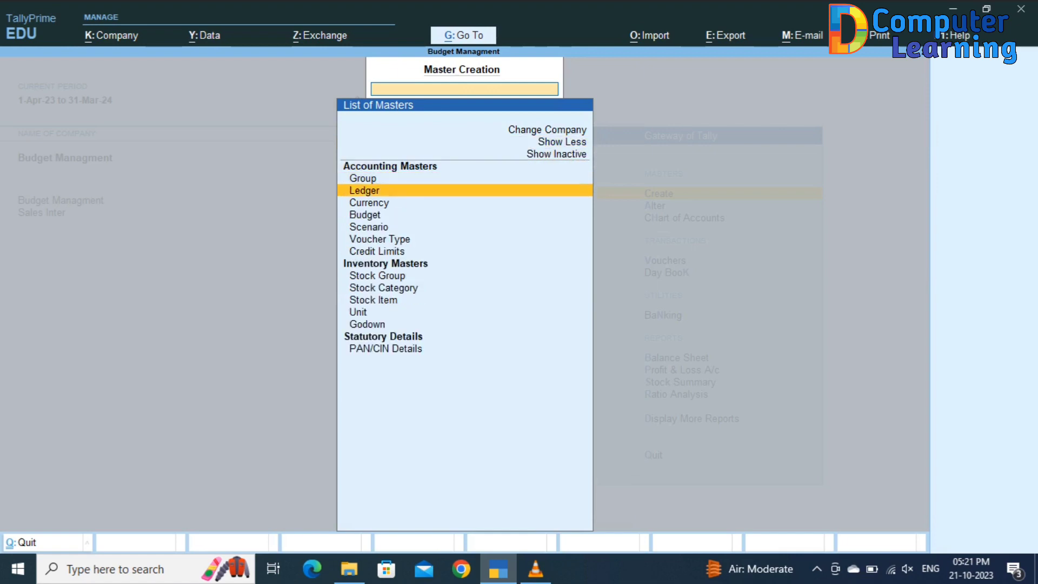
{"action": "key", "text": "Down"}
{"action": "key", "text": "Down"}
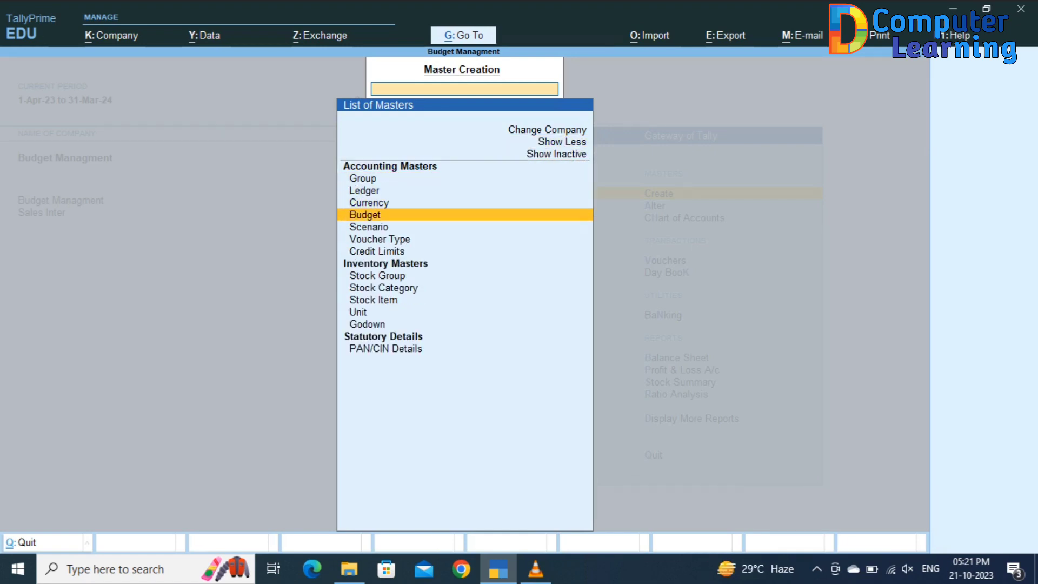
{"action": "key", "text": "Return"}
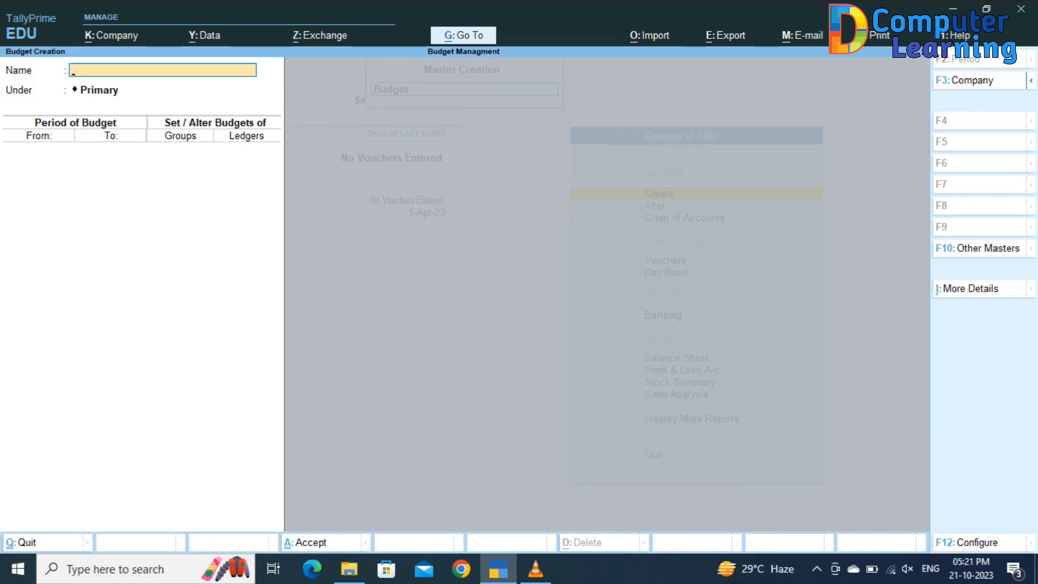
Step: Name the budget "Expense Budget" and place it under Primary
{"action": "type", "text": "Expense Budgent"}
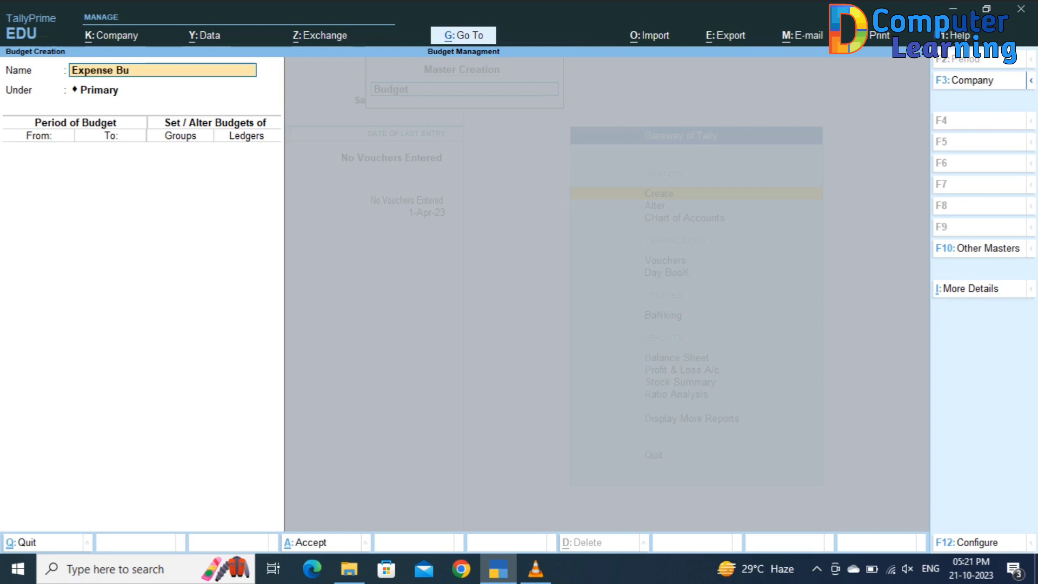
{"action": "key", "text": "BackSpace"}
{"action": "key", "text": "BackSpace"}
{"action": "type", "text": "t"}
{"action": "key", "text": "Return"}
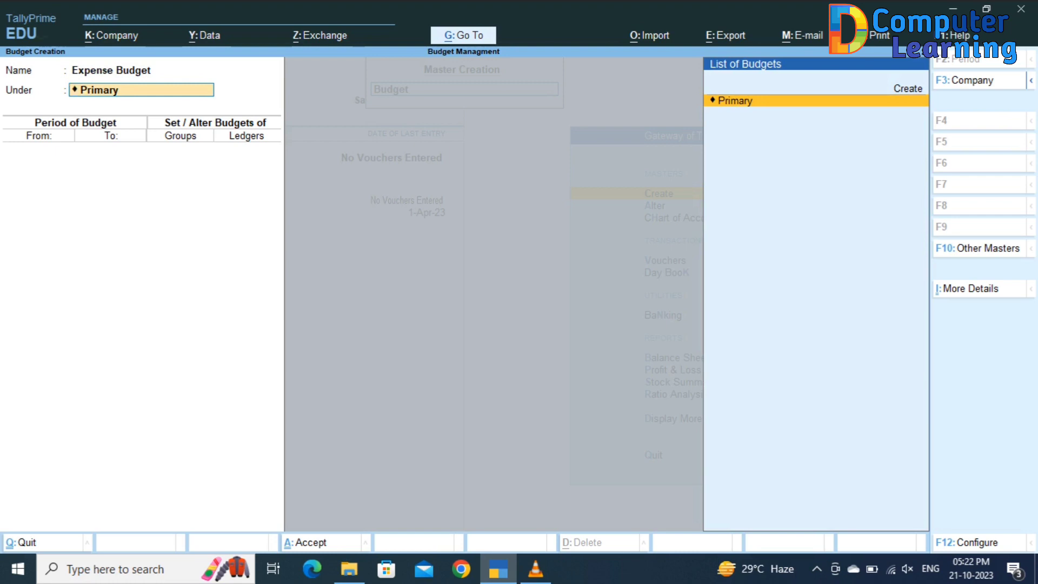
{"action": "key", "text": "Return"}
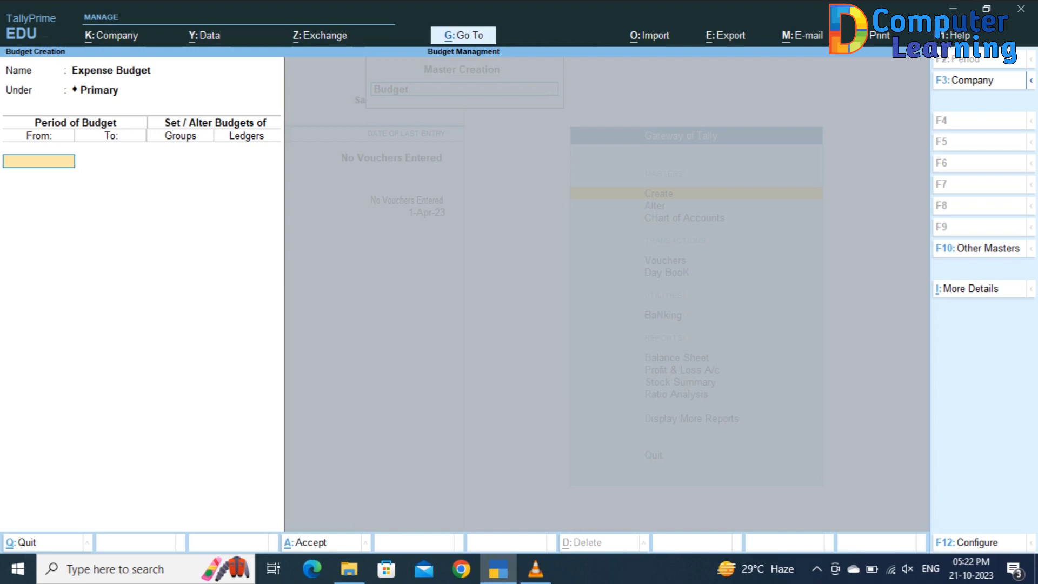
Step: Set the budget period from 1-Apr-23 to 1-Jul-23
{"action": "type", "text": "1-4"}
{"action": "key", "text": "Return"}
{"action": "type", "text": "1-"}
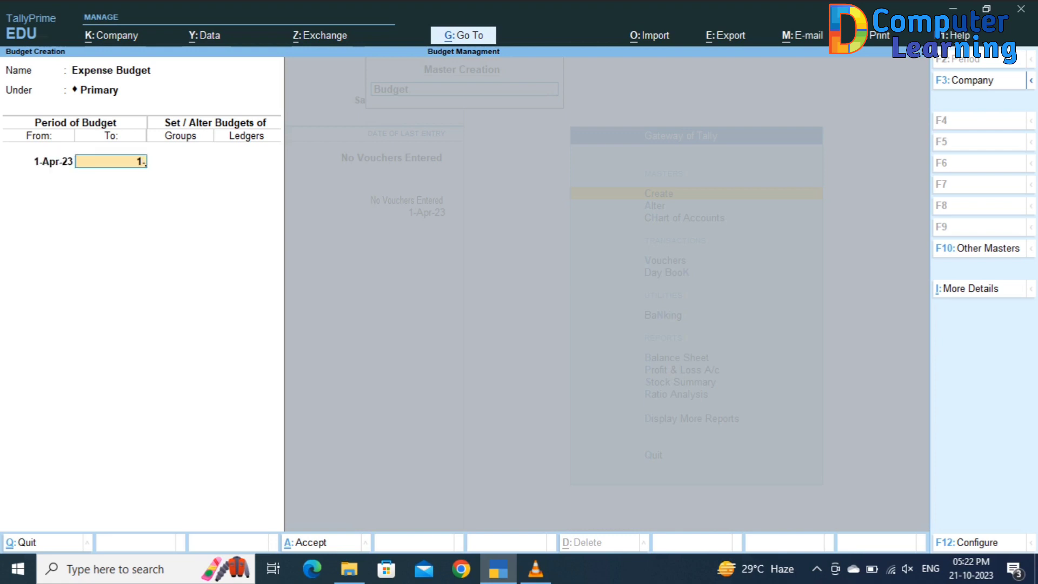
{"action": "type", "text": "7"}
{"action": "key", "text": "Return"}
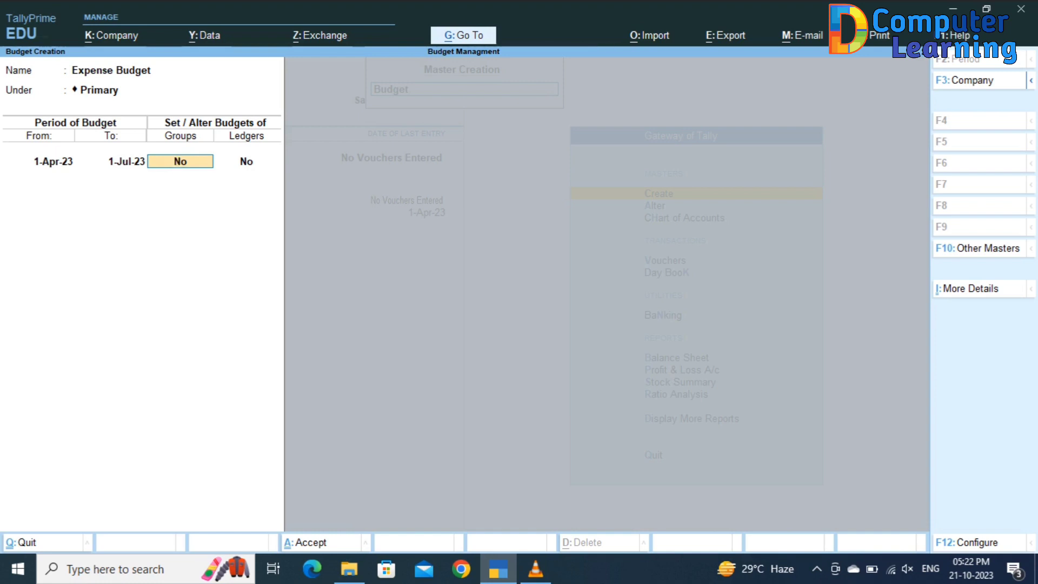
Step: Enable group budgets and allot 1,00,000 to Indirect Expenses, budgeted on closing balance
{"action": "type", "text": "y"}
{"action": "key", "text": "Return"}
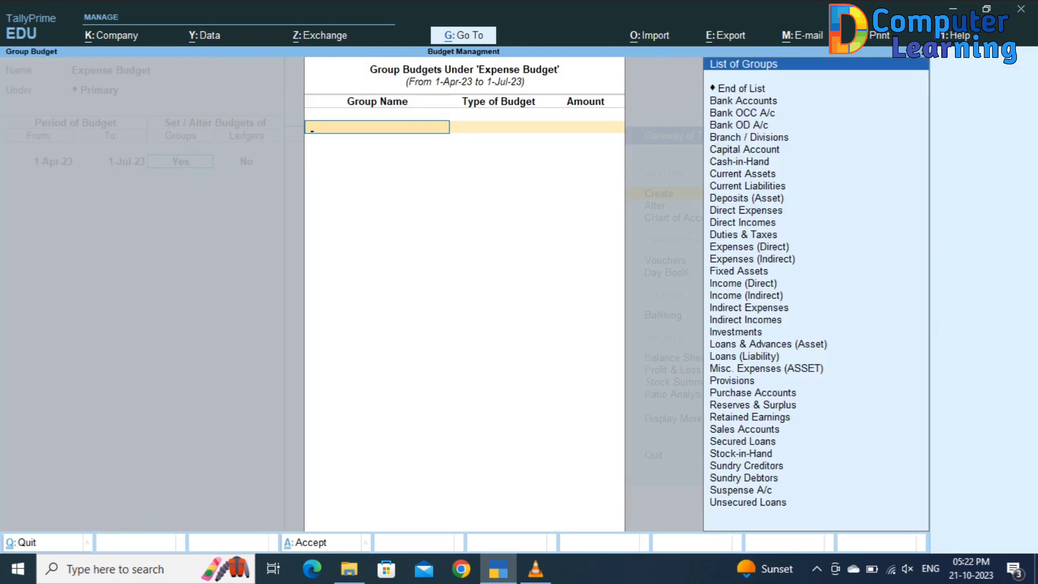
{"action": "type", "text": "i"}
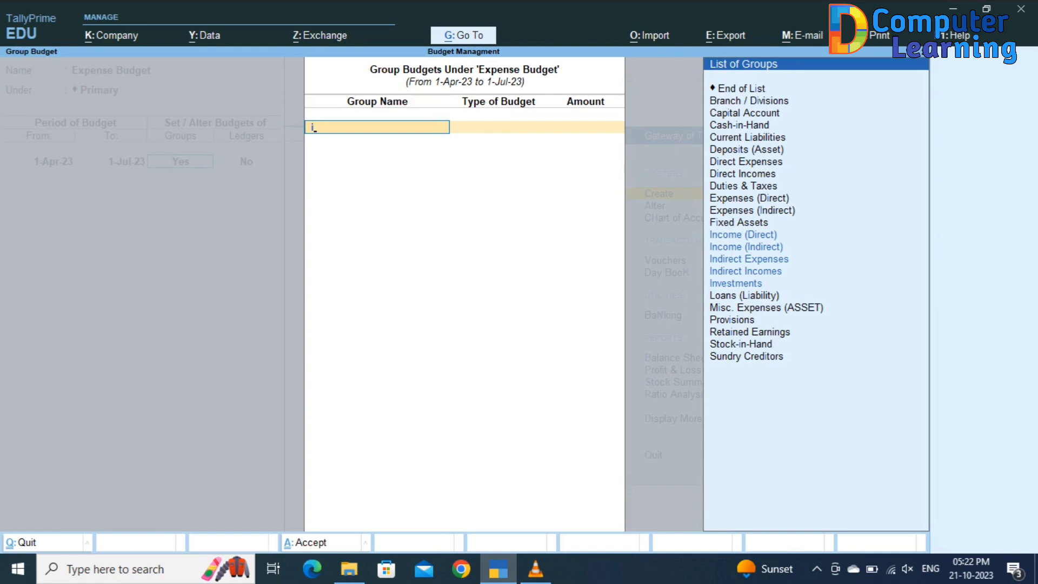
{"action": "key", "text": "Down"}
{"action": "key", "text": "Down"}
{"action": "key", "text": "Return"}
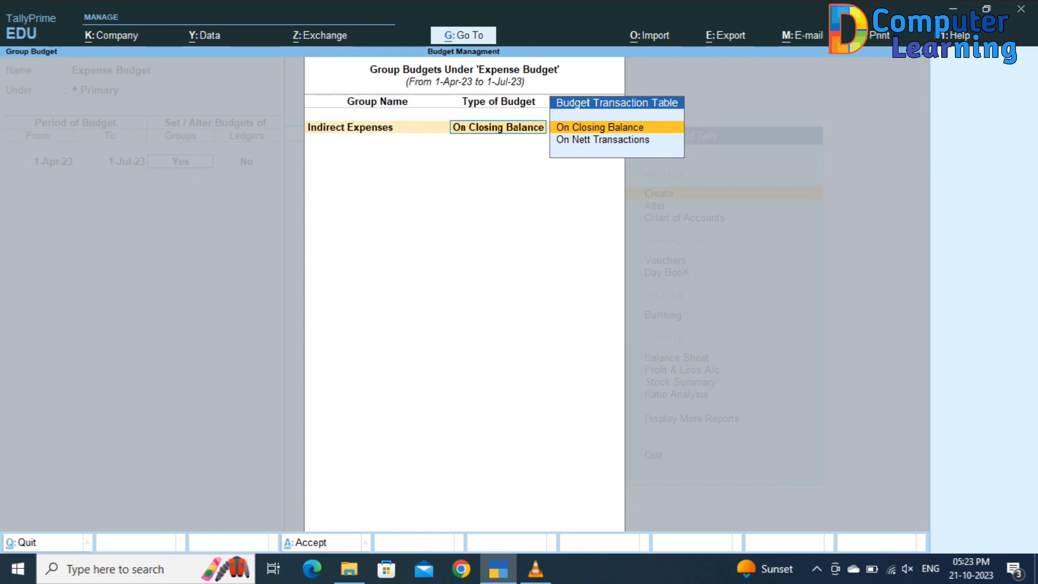
{"action": "key", "text": "Return"}
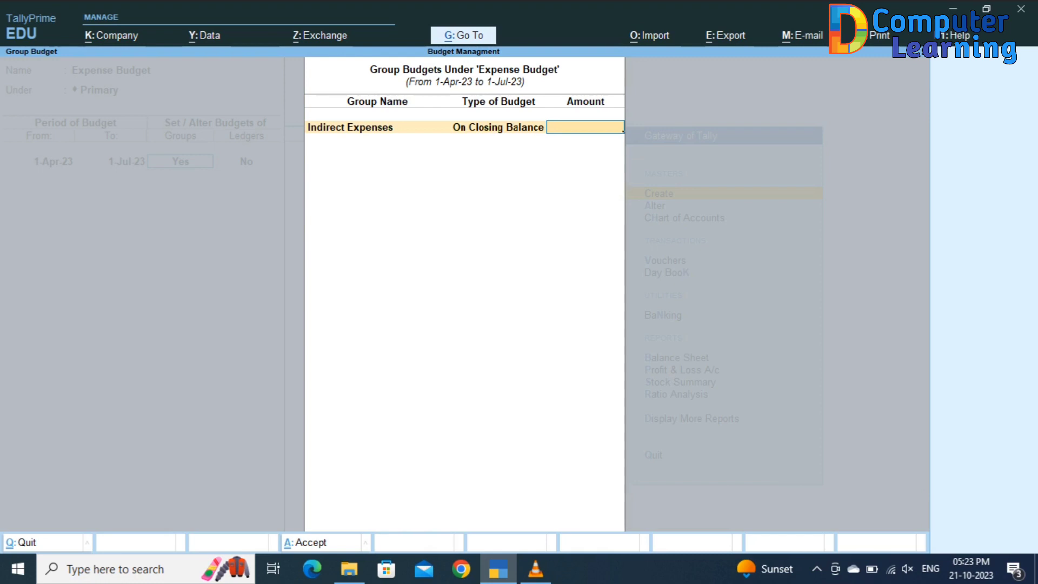
{"action": "type", "text": "100000"}
{"action": "key", "text": "Return"}
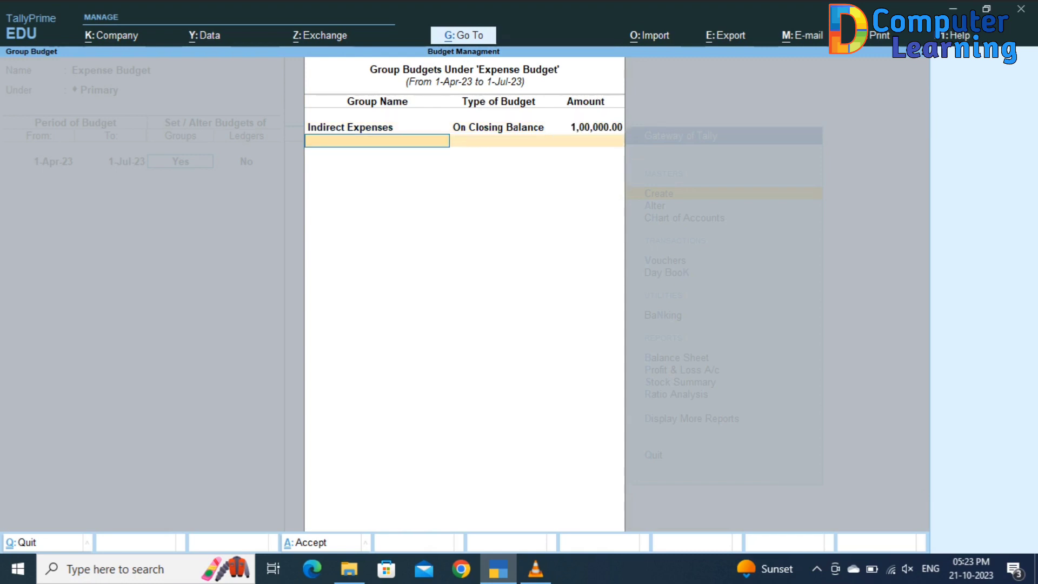
{"action": "key", "text": "Return"}
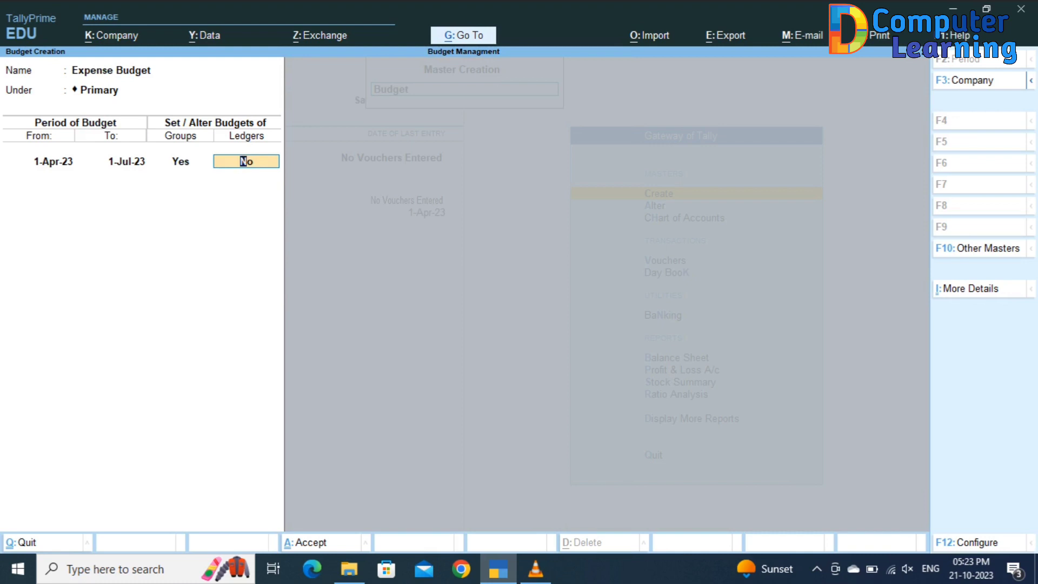
Step: Enable ledger budgets and allot 30,000 to Advertisment Exp on closing balance
{"action": "type", "text": "y"}
{"action": "key", "text": "Return"}
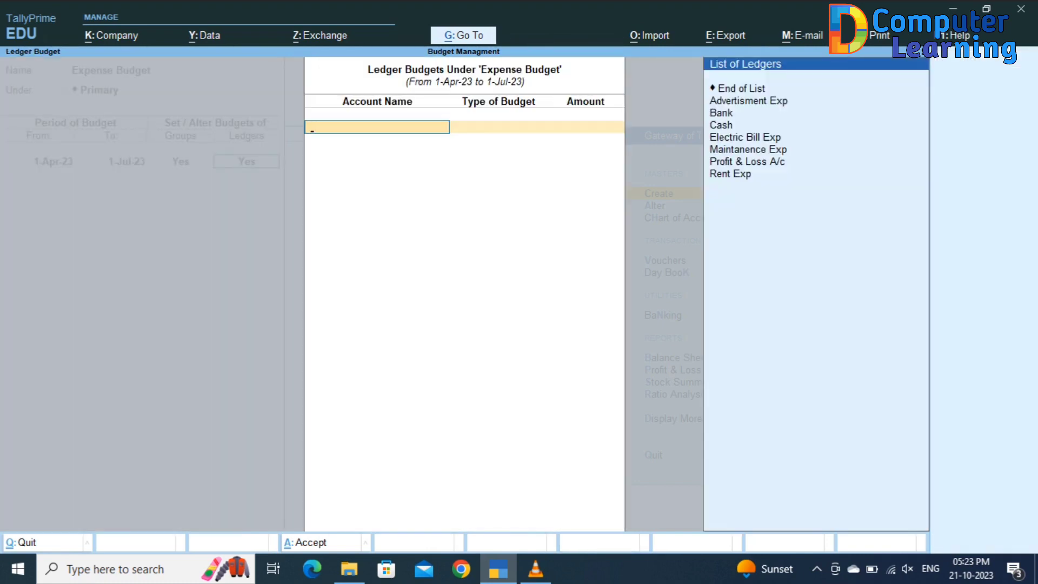
{"action": "key", "text": "Return"}
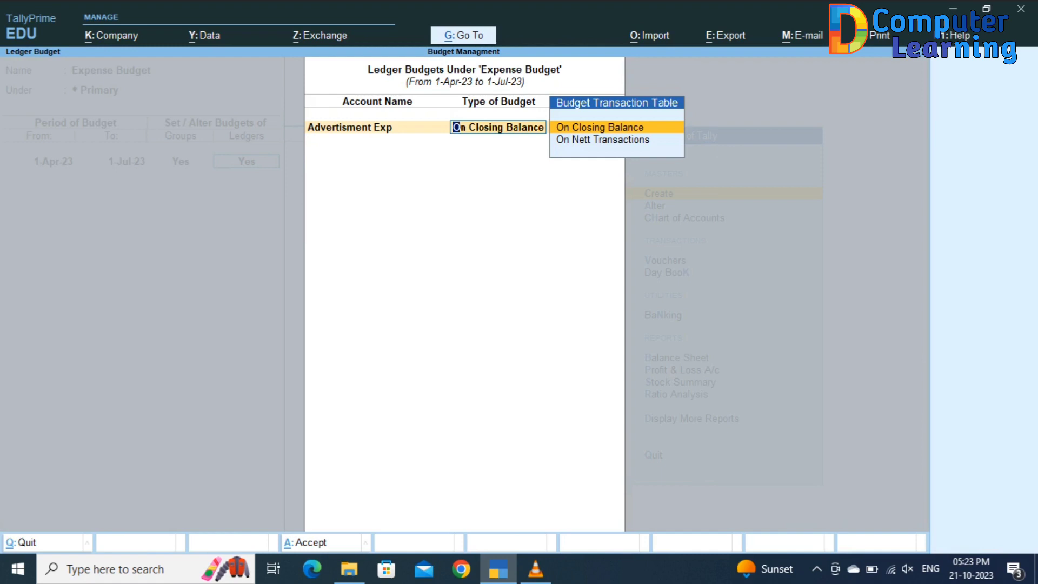
{"action": "key", "text": "Return"}
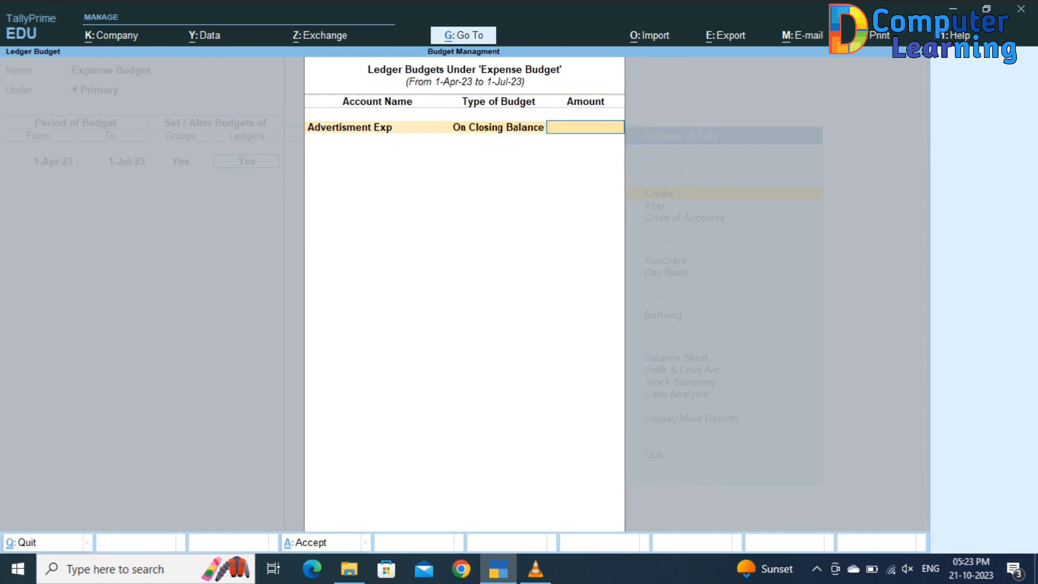
{"action": "type", "text": "30000"}
{"action": "key", "text": "Return"}
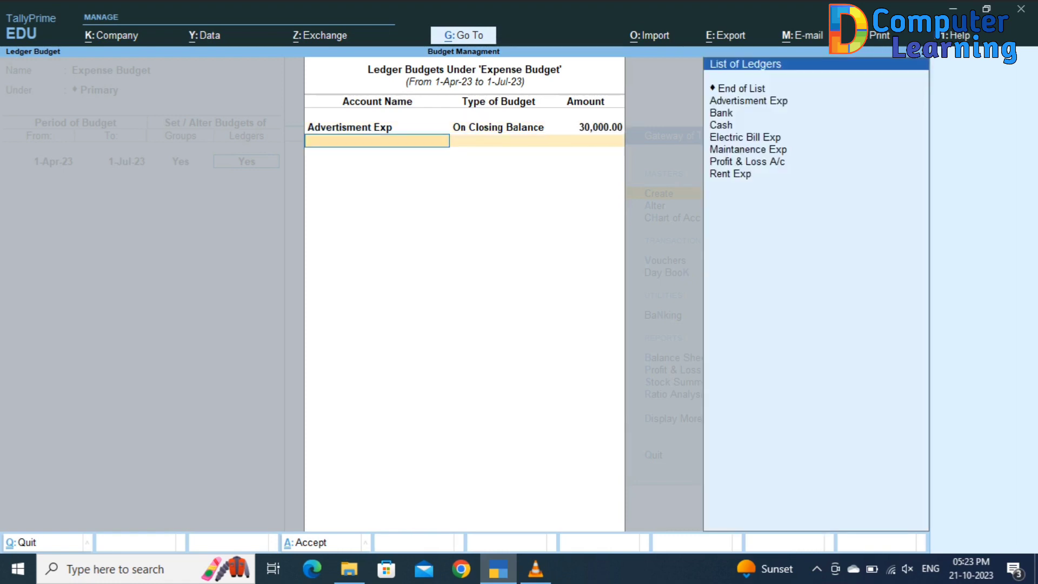
Step: Add a ledger budget of 50,000 for Rent Exp on closing balance
{"action": "key", "text": "Down"}
{"action": "key", "text": "Down"}
{"action": "key", "text": "Down"}
{"action": "key", "text": "Down"}
{"action": "key", "text": "Down"}
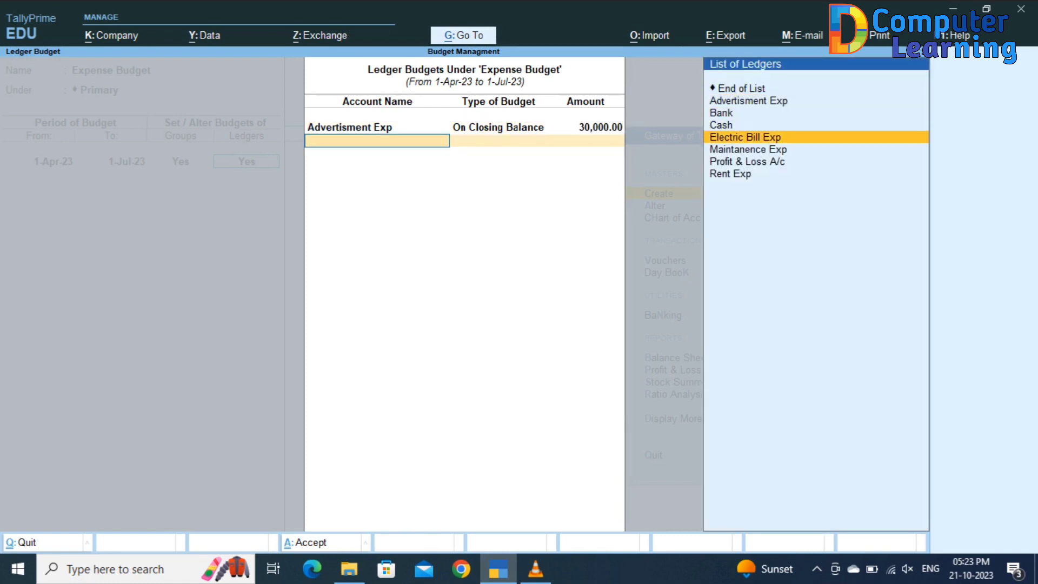
{"action": "key", "text": "Down"}
{"action": "key", "text": "Down"}
{"action": "key", "text": "Down"}
{"action": "key", "text": "Return"}
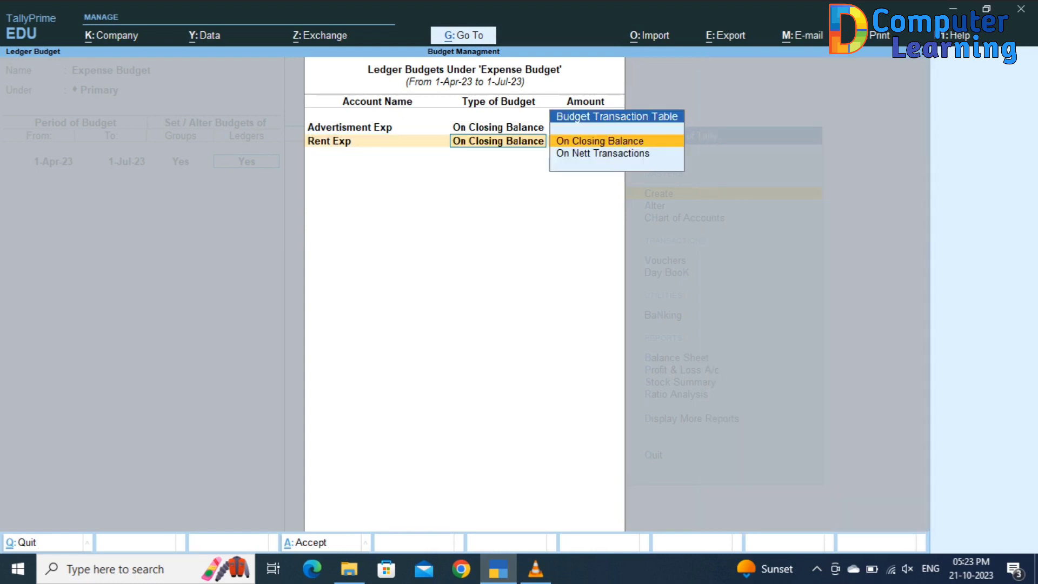
{"action": "key", "text": "Return"}
{"action": "type", "text": "5"}
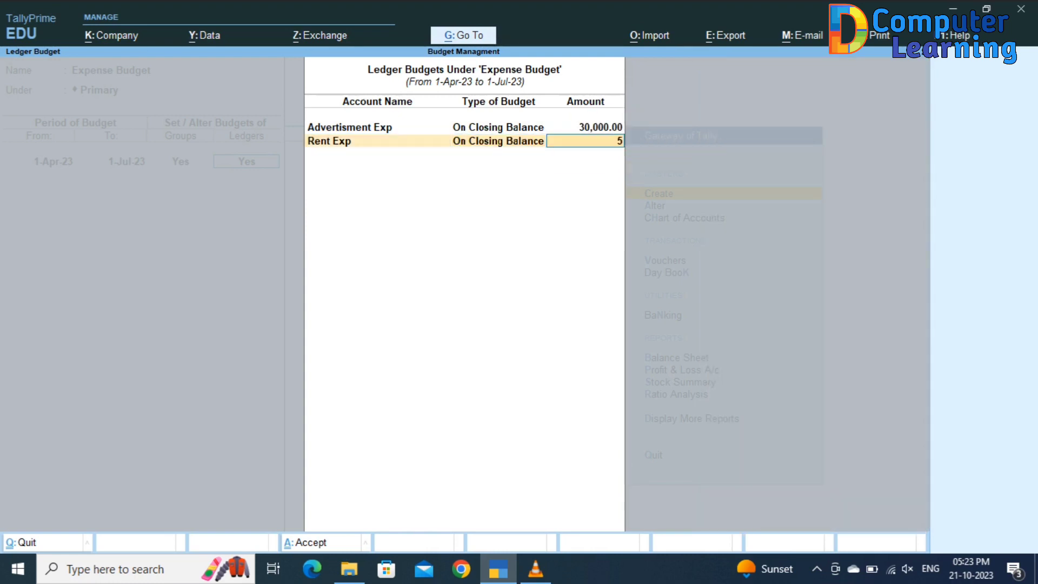
{"action": "type", "text": "0000"}
{"action": "key", "text": "Return"}
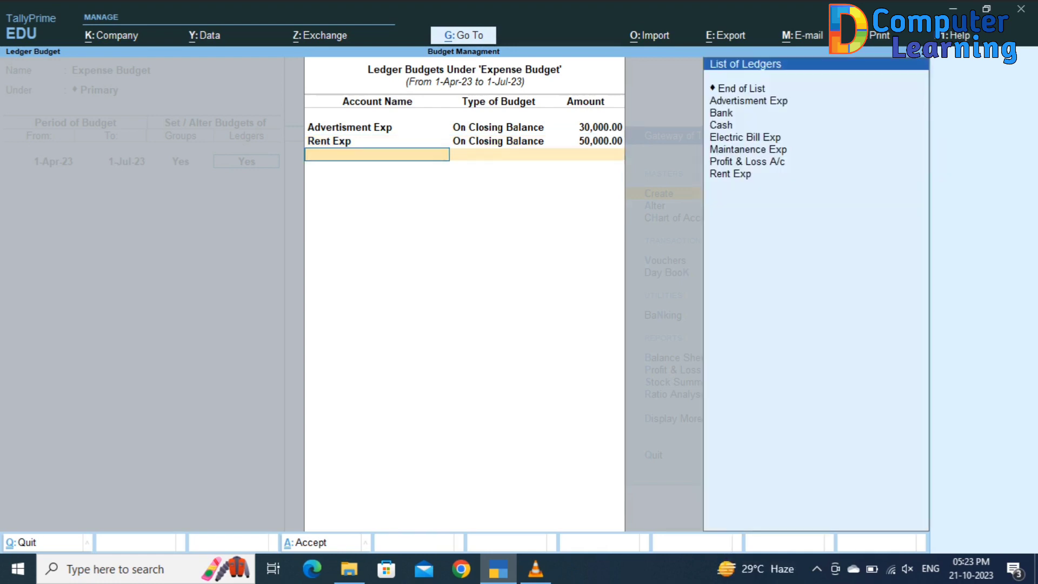
Step: Add a ledger budget of 10,000 for Electric Bill Exp on closing balance
{"action": "key", "text": "Down"}
{"action": "key", "text": "Down"}
{"action": "key", "text": "Down"}
{"action": "key", "text": "Down"}
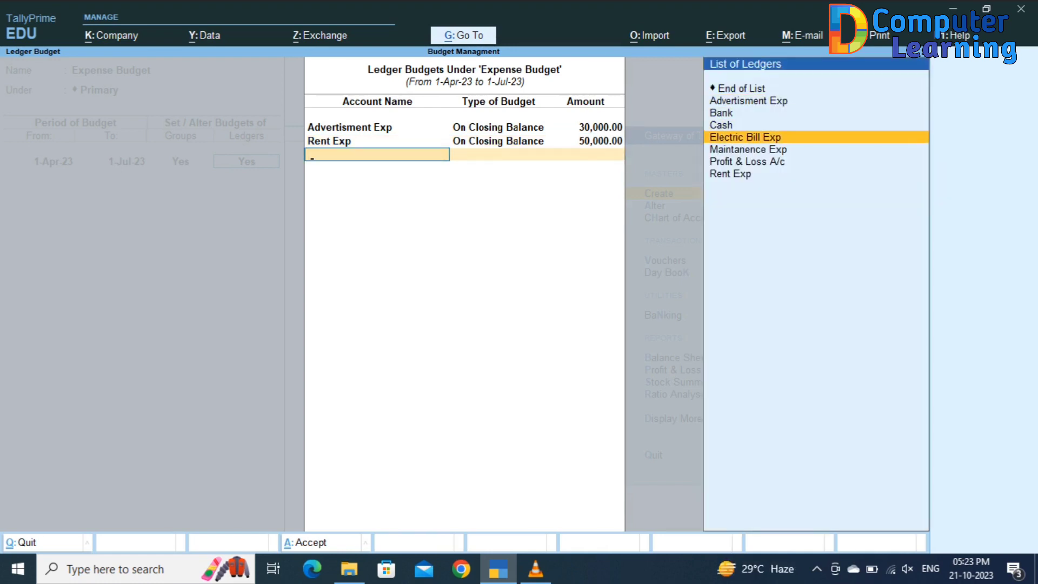
{"action": "key", "text": "Return"}
{"action": "key", "text": "Return"}
{"action": "type", "text": "10"}
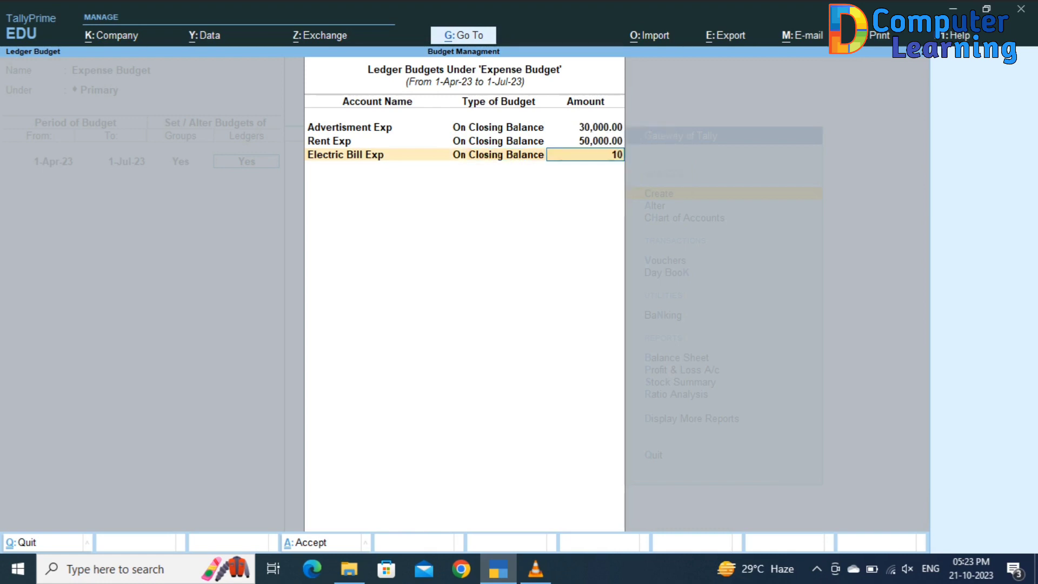
{"action": "type", "text": "000"}
{"action": "key", "text": "Return"}
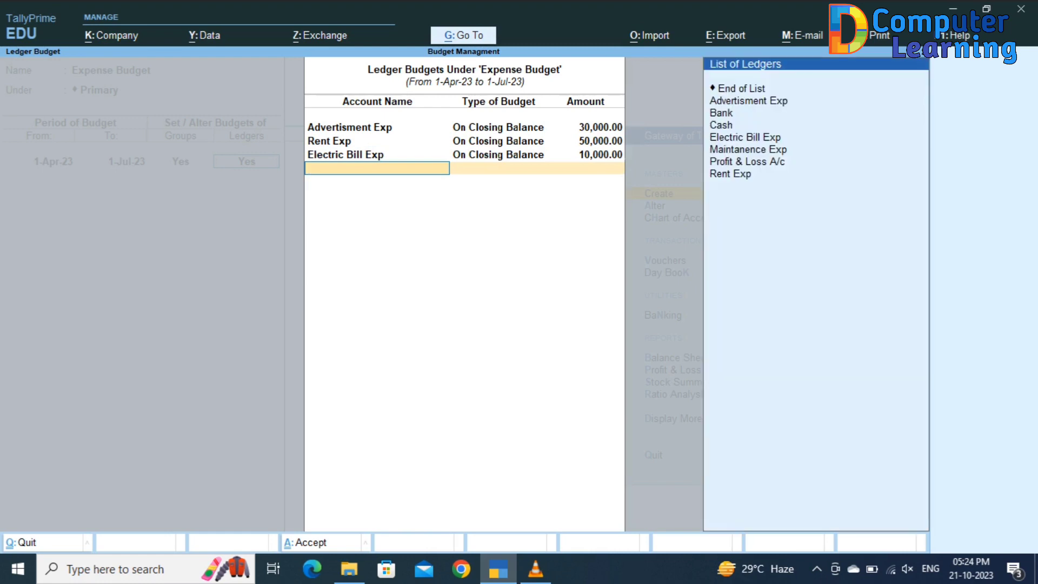
Step: Add a ledger budget of 10,000 for Maintanence Exp on closing balance
{"action": "key", "text": "Down"}
{"action": "key", "text": "Down"}
{"action": "key", "text": "Down"}
{"action": "key", "text": "Down"}
{"action": "key", "text": "Down"}
{"action": "key", "text": "Down"}
{"action": "key", "text": "Down"}
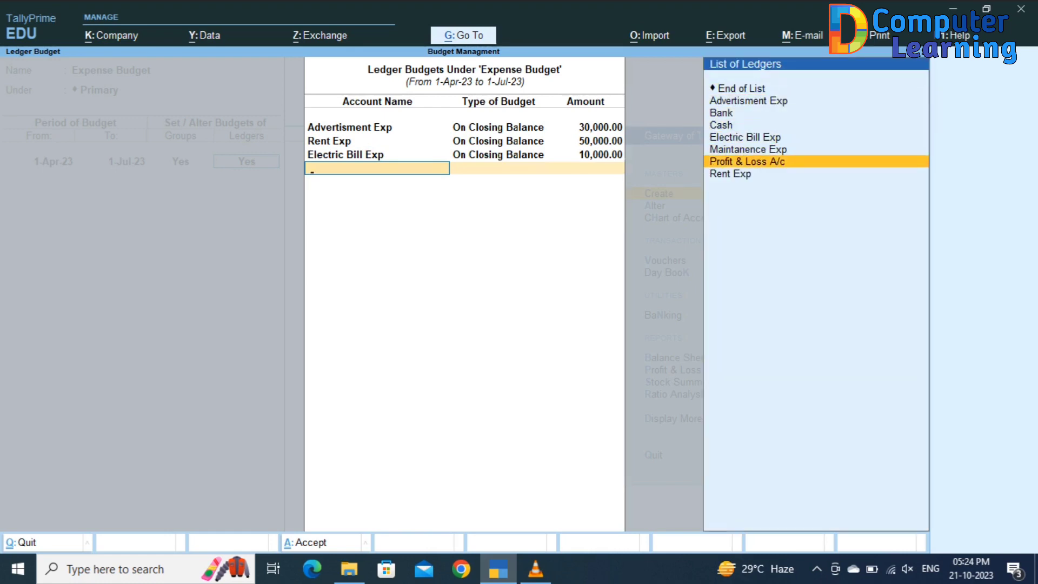
{"action": "key", "text": "Up"}
{"action": "key", "text": "Return"}
{"action": "key", "text": "Return"}
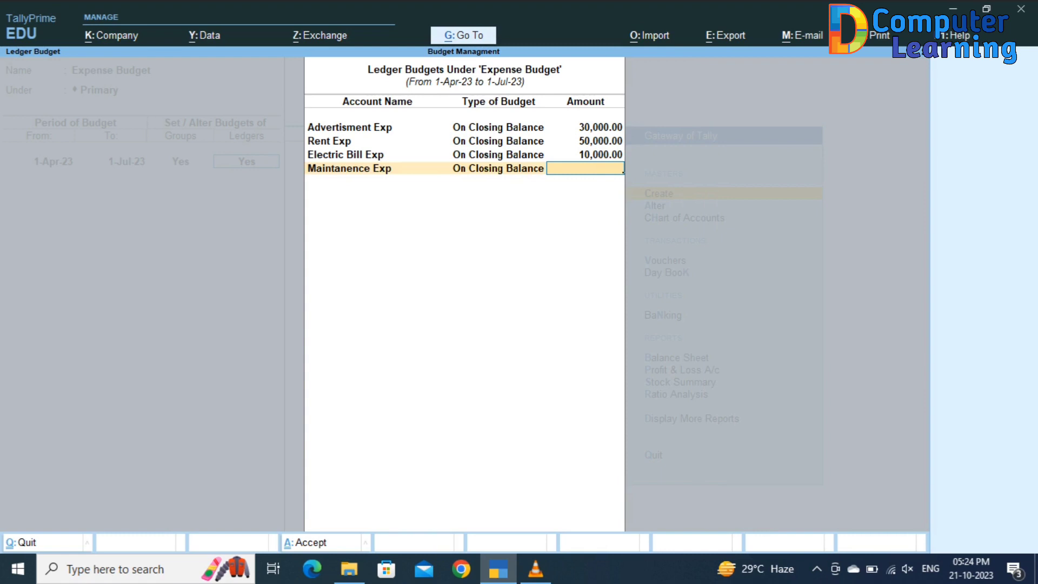
{"action": "type", "text": "10000"}
{"action": "key", "text": "Return"}
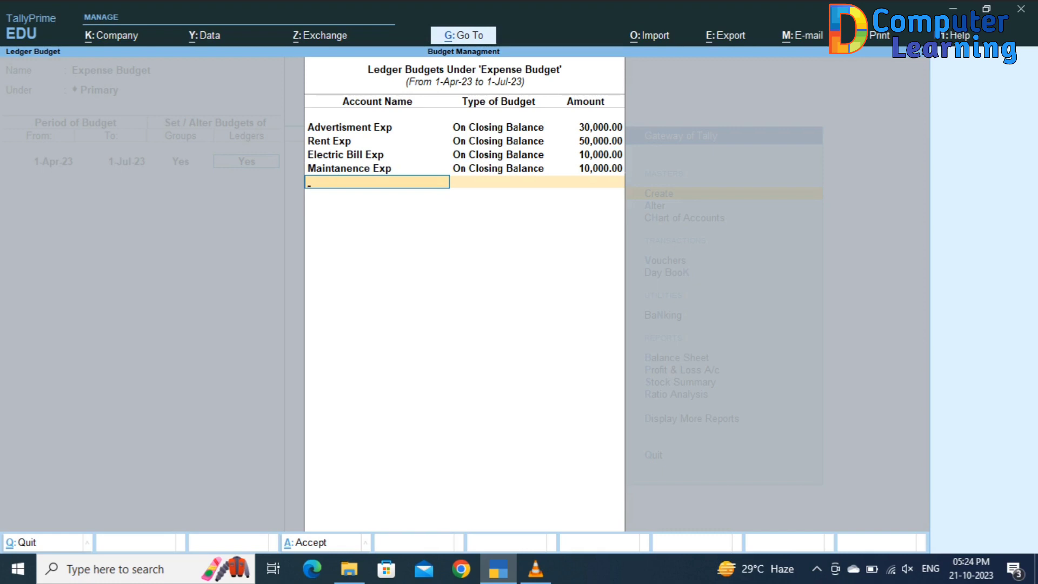
Step: Finish the ledger budget list, save the Expense Budget and return to the Gateway of Tally
{"action": "key", "text": "Return"}
{"action": "key", "text": "Return"}
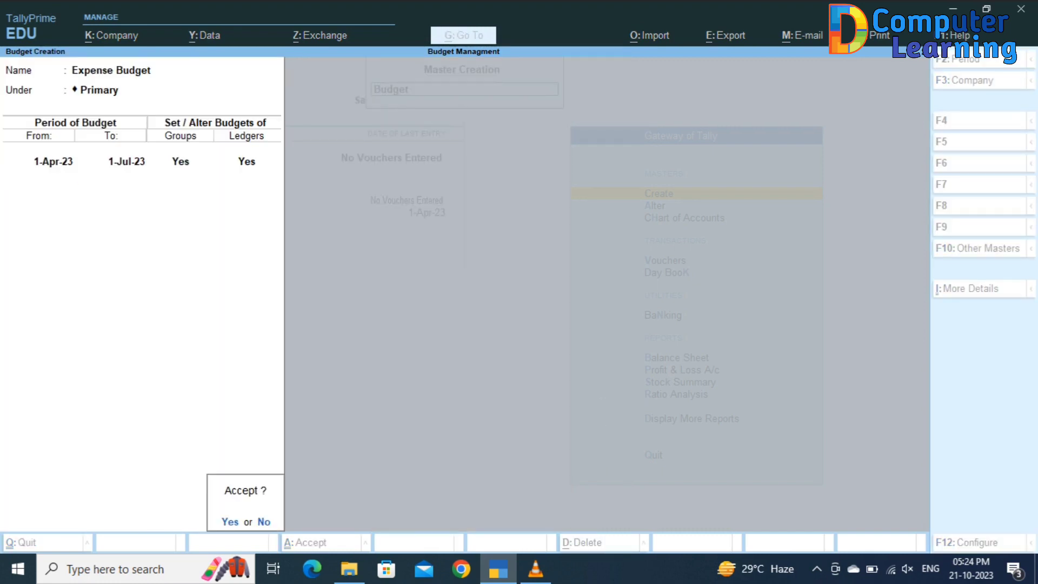
{"action": "key", "text": "y"}
{"action": "key", "text": "Escape"}
{"action": "key", "text": "y"}
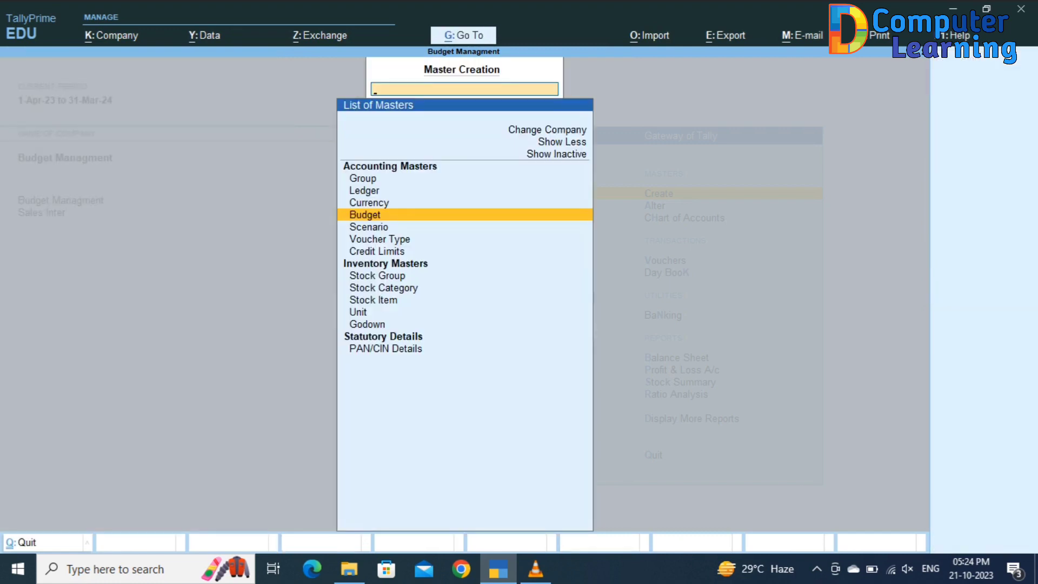
{"action": "key", "text": "Escape"}
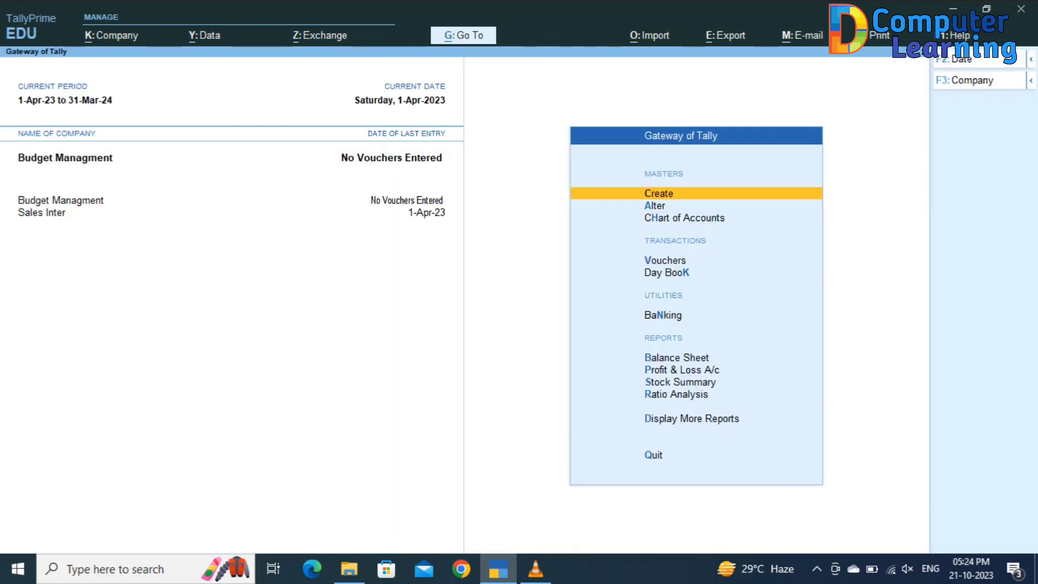
Step: Start a payment voucher with Bank as the paying account
{"action": "key", "text": "Down"}
{"action": "key", "text": "Down"}
{"action": "key", "text": "Down"}
{"action": "key", "text": "Return"}
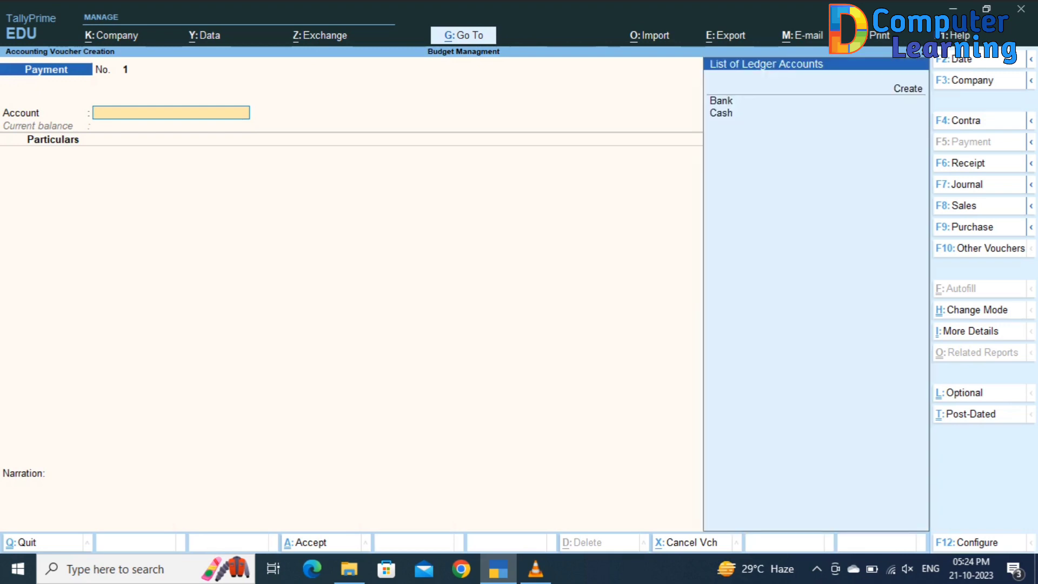
{"action": "key", "text": "Return"}
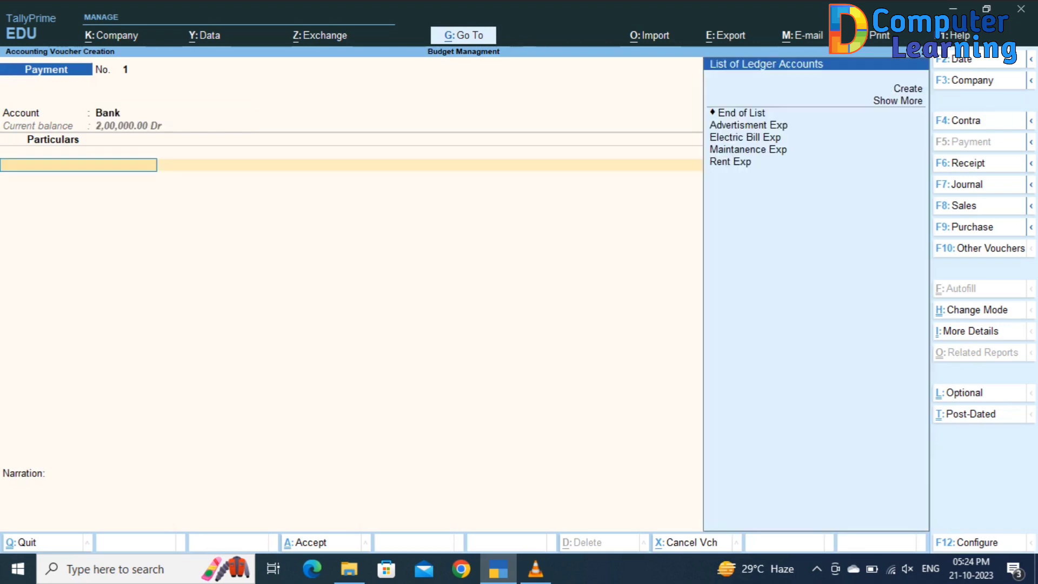
Step: Add Advertisment Exp to the payment voucher with an amount of 10,000
{"action": "key", "text": "Down"}
{"action": "key", "text": "Down"}
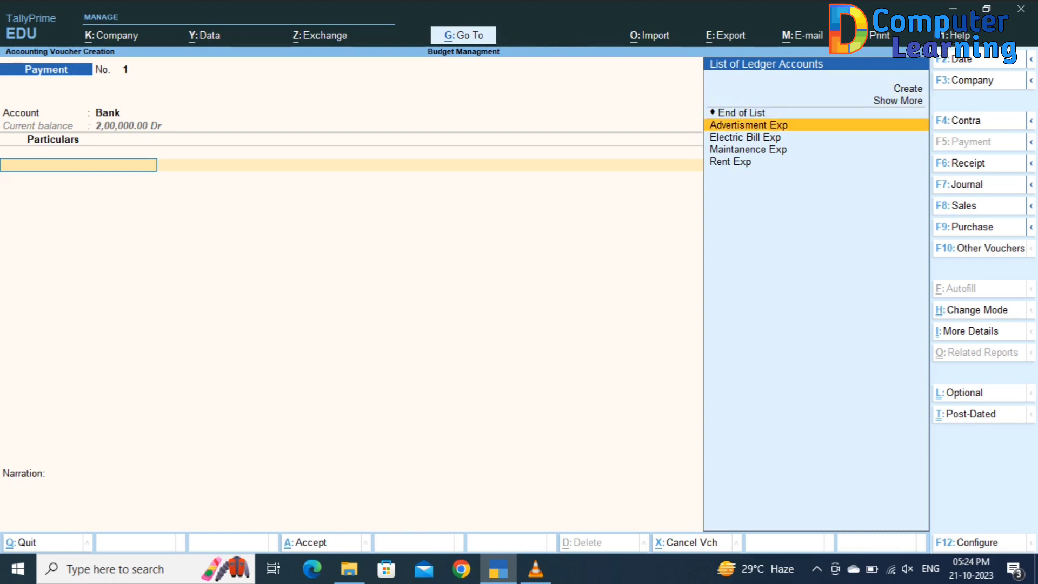
{"action": "key", "text": "Return"}
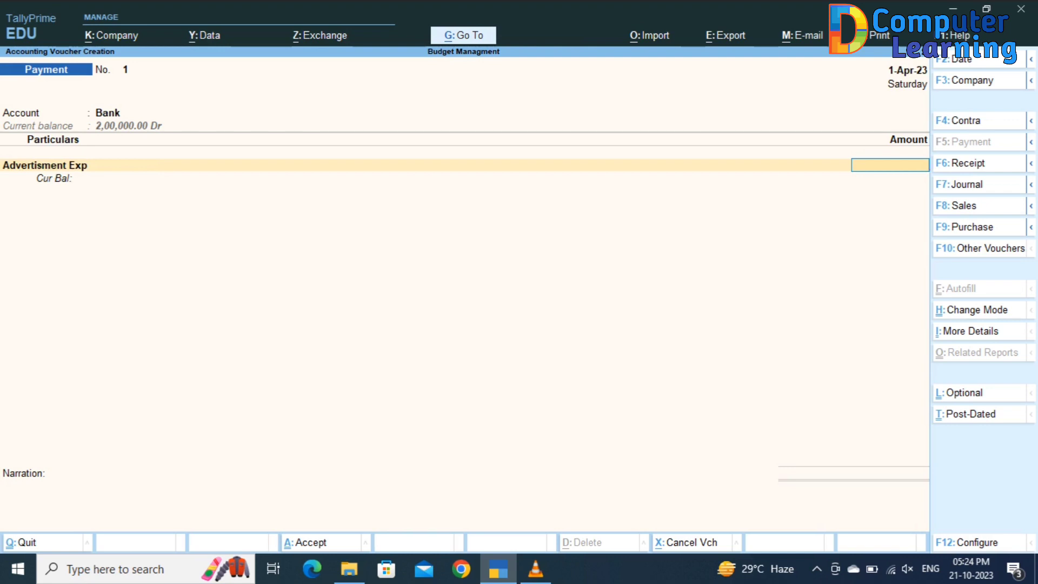
{"action": "type", "text": "10000"}
{"action": "key", "text": "Return"}
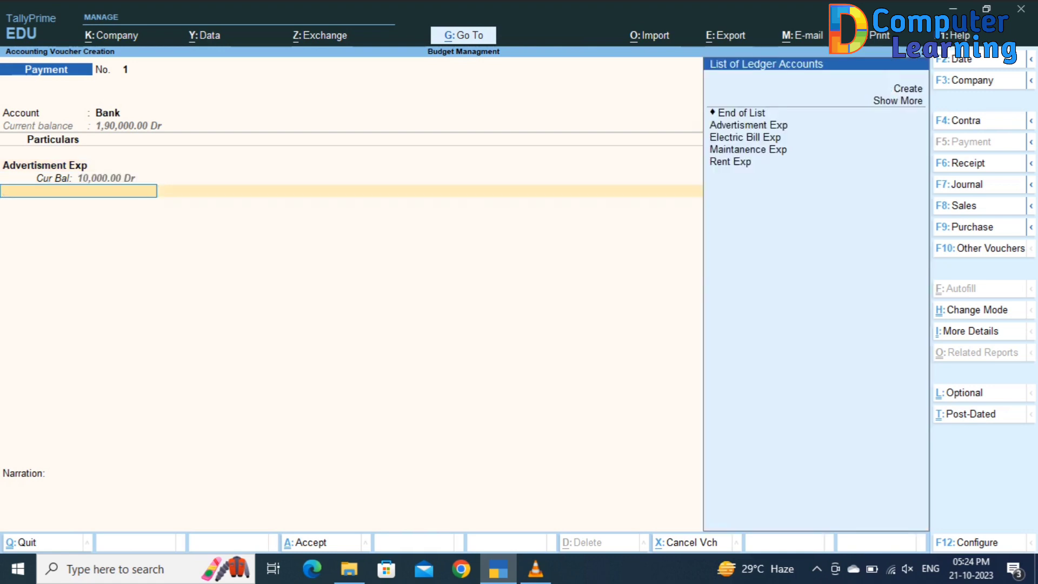
Step: Add Rent Exp to the payment voucher with an amount of 15,000
{"action": "key", "text": "Down"}
{"action": "key", "text": "Down"}
{"action": "key", "text": "Down"}
{"action": "key", "text": "Down"}
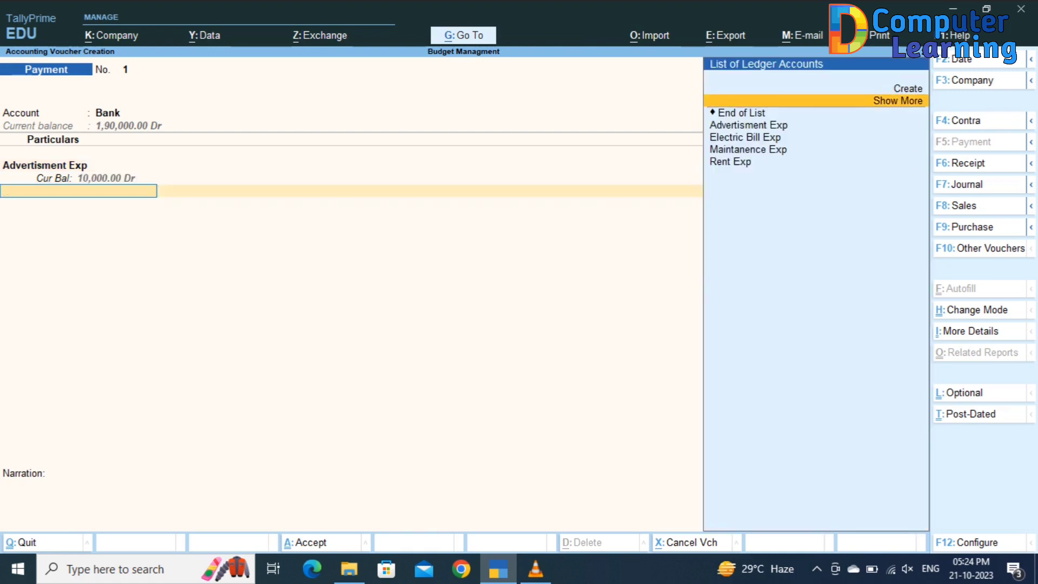
{"action": "key", "text": "Down"}
{"action": "key", "text": "Down"}
{"action": "key", "text": "Down"}
{"action": "key", "text": "Return"}
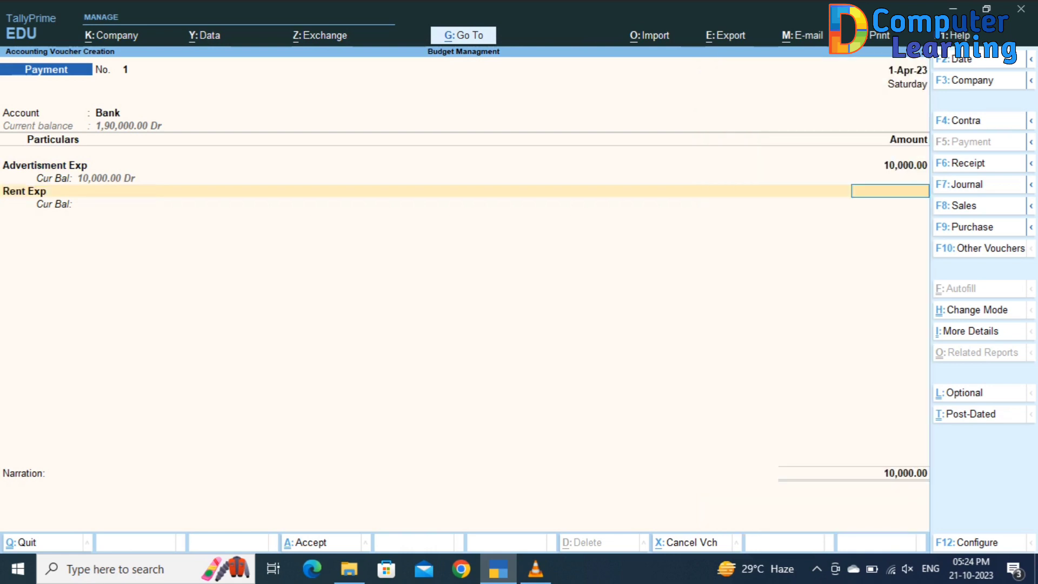
{"action": "type", "text": "150000"}
{"action": "key", "text": "Return"}
{"action": "key", "text": "BackSpace"}
{"action": "type", "text": "1"}
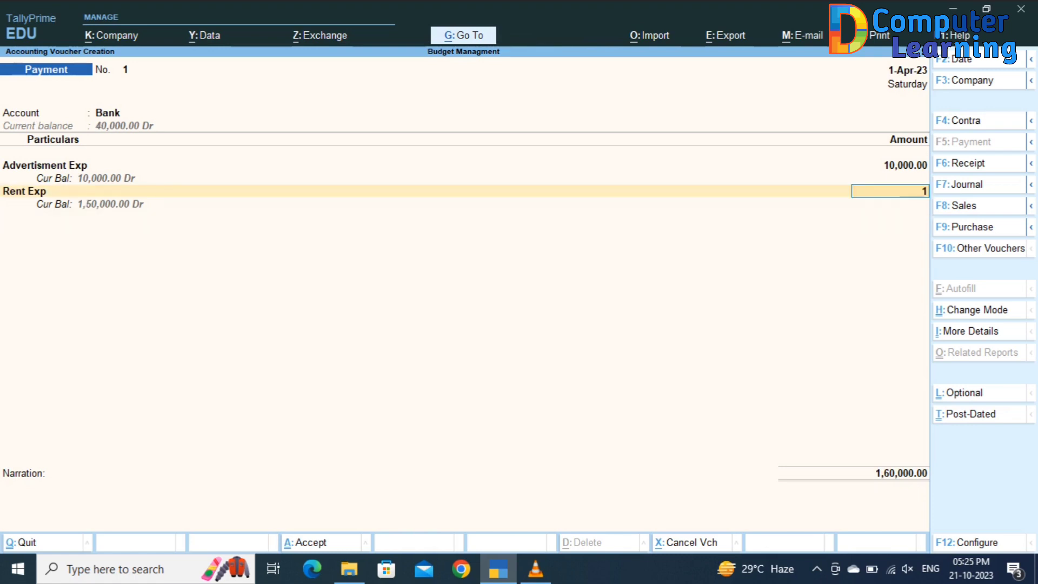
{"action": "type", "text": "5000"}
{"action": "key", "text": "Return"}
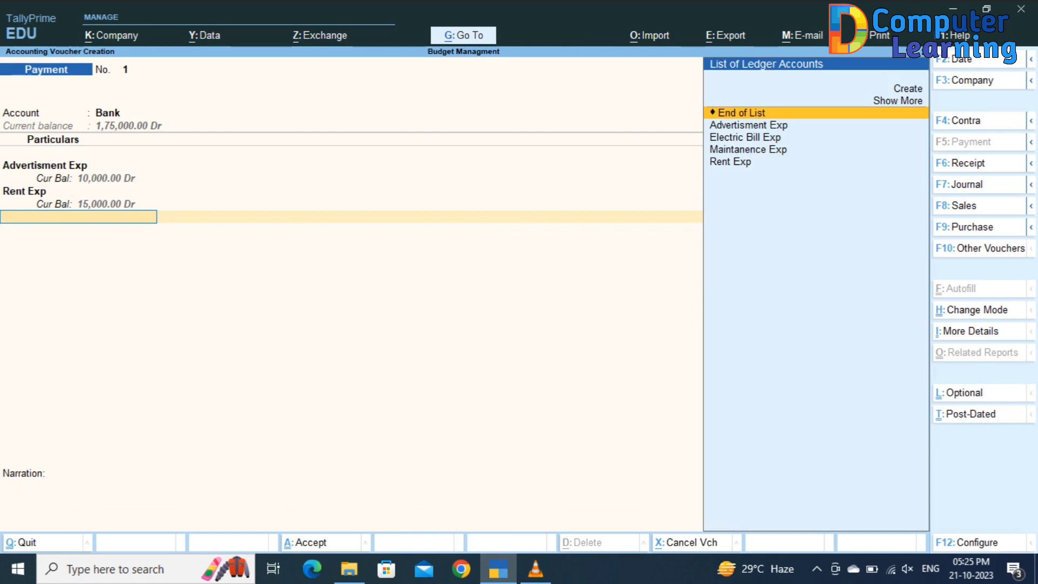
Step: Add Electric Bill Exp to the payment voucher with an amount of 3,000
{"action": "key", "text": "Down"}
{"action": "key", "text": "Down"}
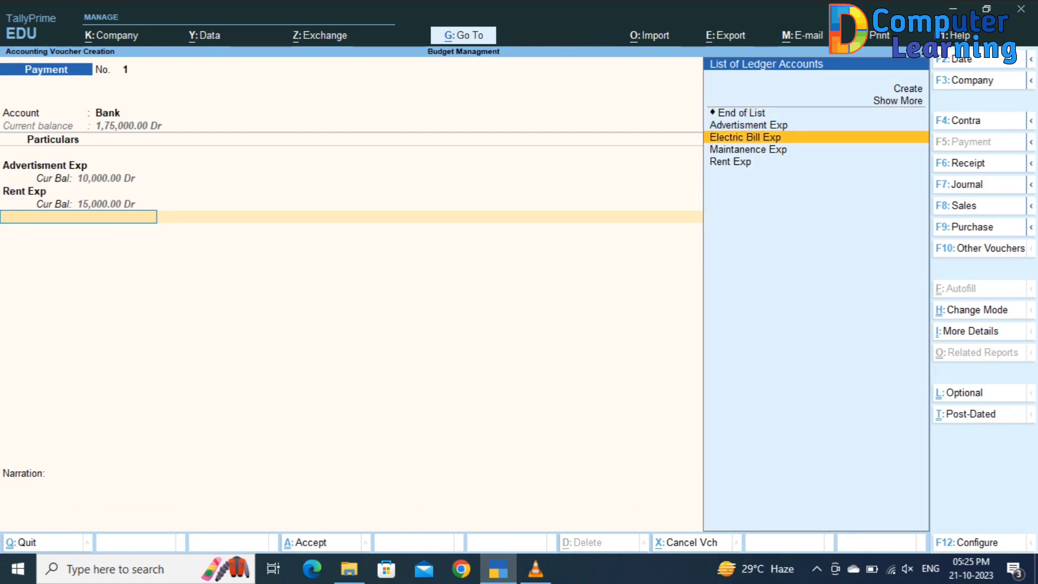
{"action": "key", "text": "Return"}
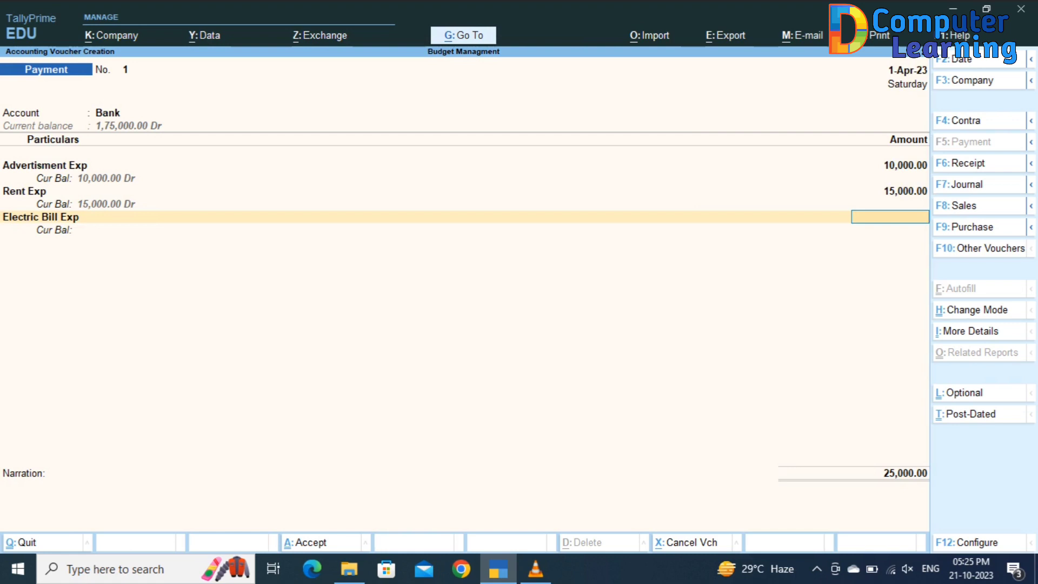
{"action": "type", "text": "30000"}
{"action": "key", "text": "BackSpace"}
{"action": "key", "text": "Return"}
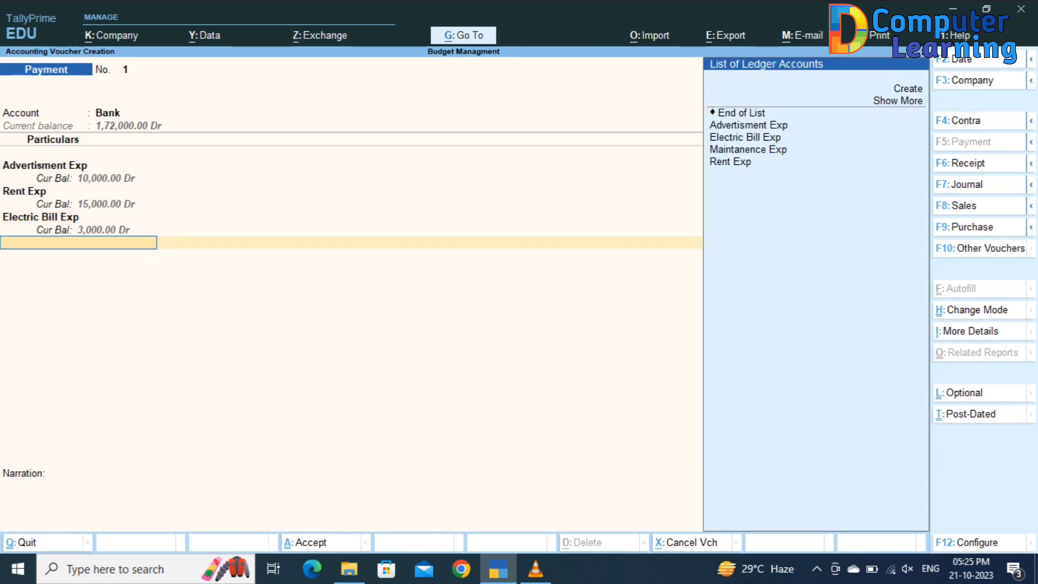
Step: Add Maintanence Exp to the payment voucher with an amount of 2,000
{"action": "key", "text": "Down"}
{"action": "key", "text": "Down"}
{"action": "key", "text": "Down"}
{"action": "key", "text": "Down"}
{"action": "key", "text": "Down"}
{"action": "key", "text": "Down"}
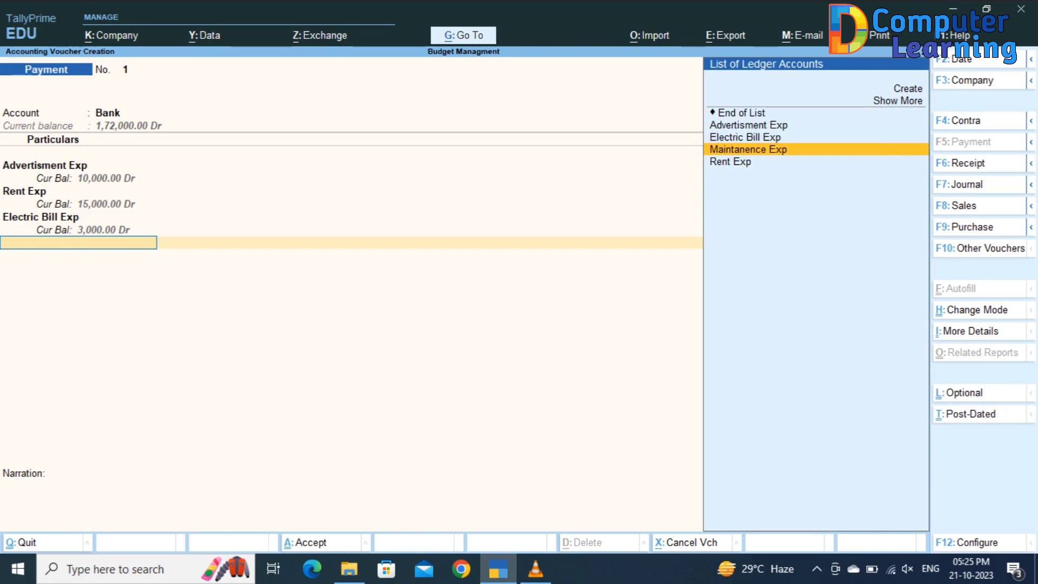
{"action": "key", "text": "Return"}
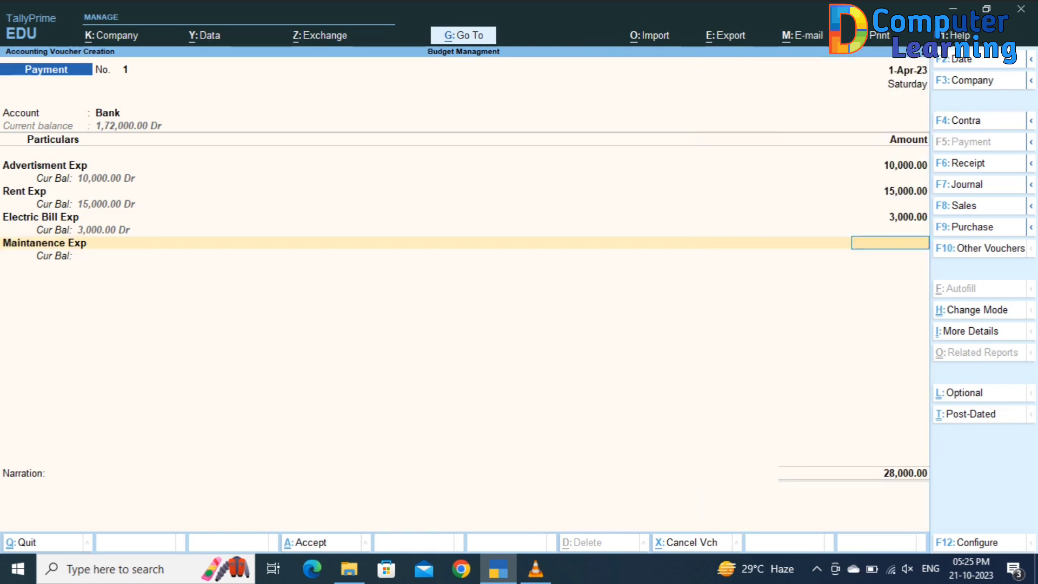
{"action": "type", "text": "20000"}
{"action": "key", "text": "BackSpace"}
{"action": "key", "text": "Return"}
Step: Accept the bank allocation as a Cheque dated 1-Apr-23 without a cheque range, save the payment voucher and return to the Gateway of Tally
{"action": "key", "text": "Return"}
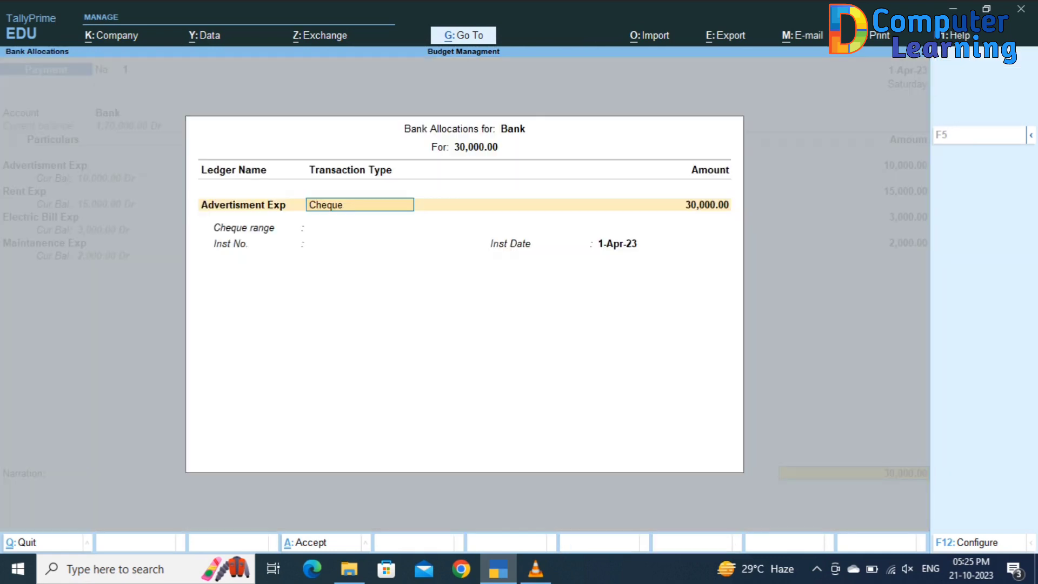
{"action": "key", "text": "Return"}
{"action": "key", "text": "Return"}
{"action": "key", "text": "Return"}
{"action": "key", "text": "Return"}
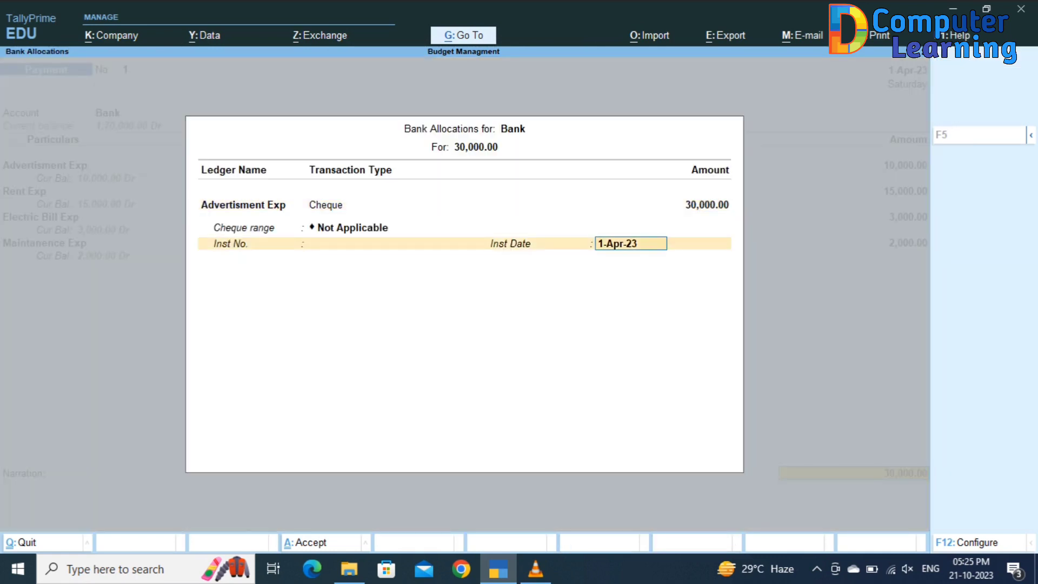
{"action": "key", "text": "Return"}
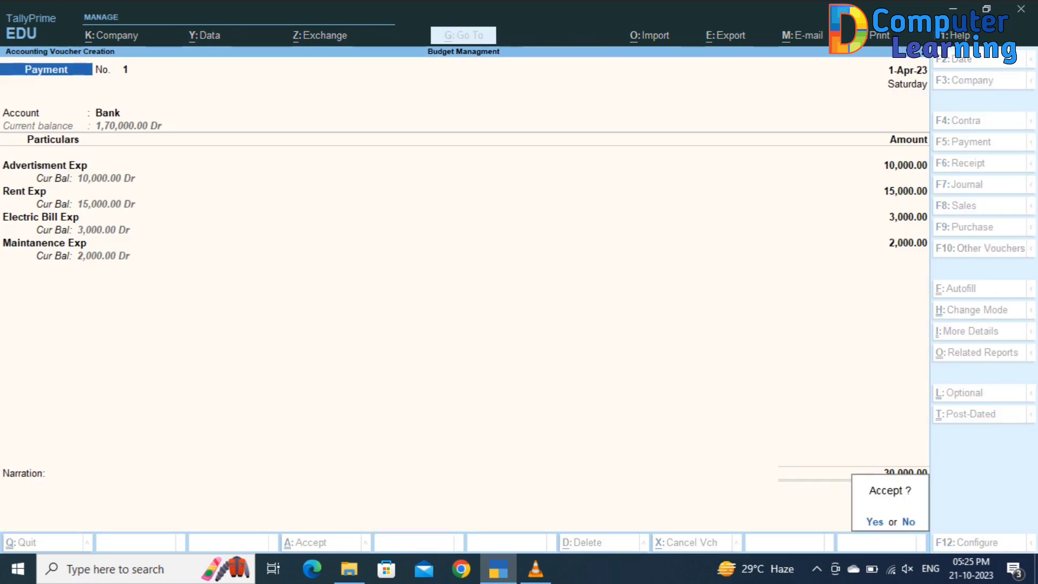
{"action": "key", "text": "Return"}
{"action": "key", "text": "Escape"}
Step: Open the Trial Balance report and drill down into the Indirect Expenses group
{"action": "key", "text": "Down"}
{"action": "key", "text": "Down"}
{"action": "key", "text": "Down"}
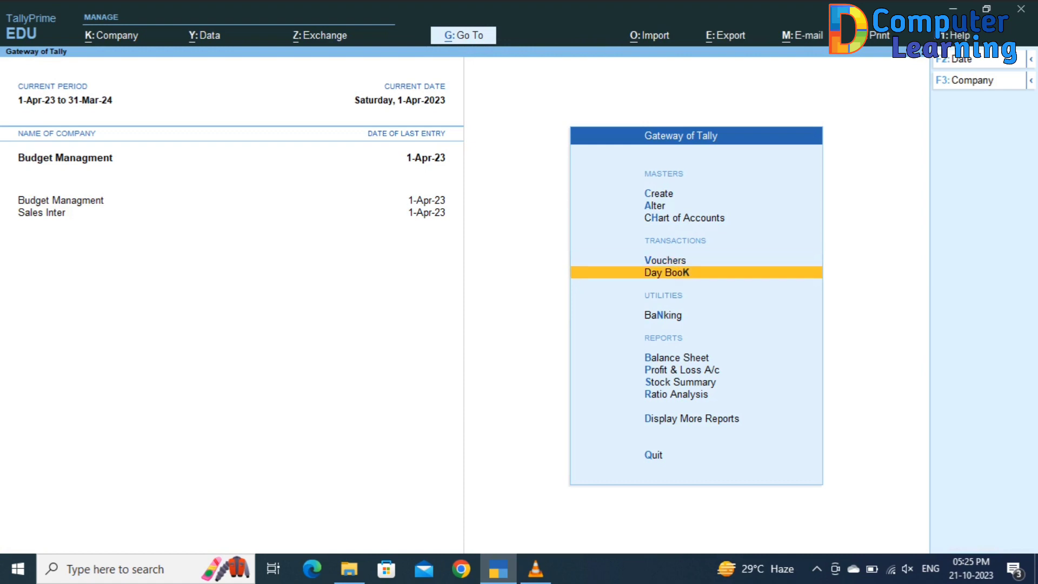
{"action": "key", "text": "Down"}
{"action": "key", "text": "Down"}
{"action": "key", "text": "Down"}
{"action": "key", "text": "Down"}
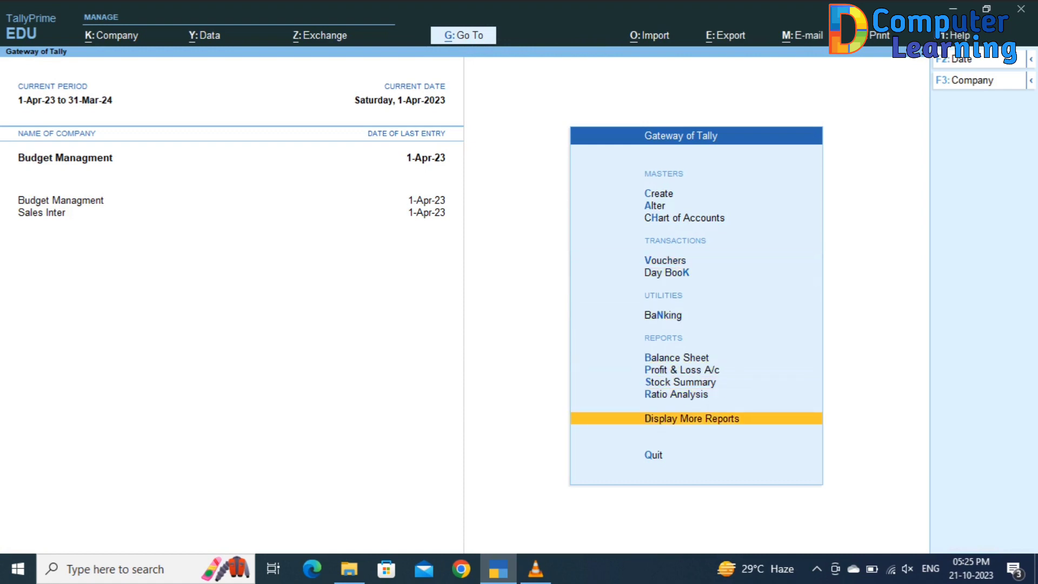
{"action": "key", "text": "Return"}
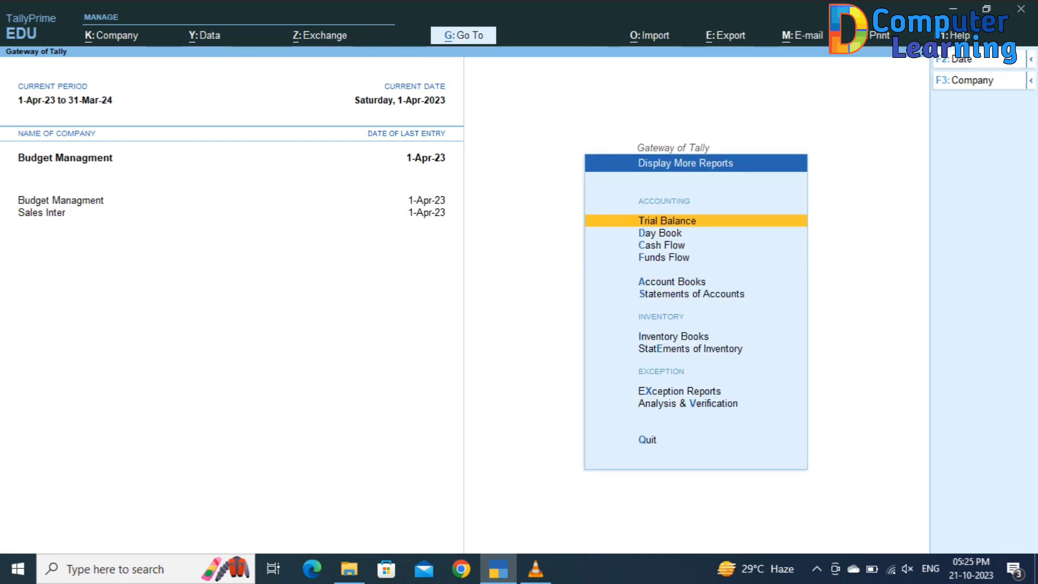
{"action": "key", "text": "Return"}
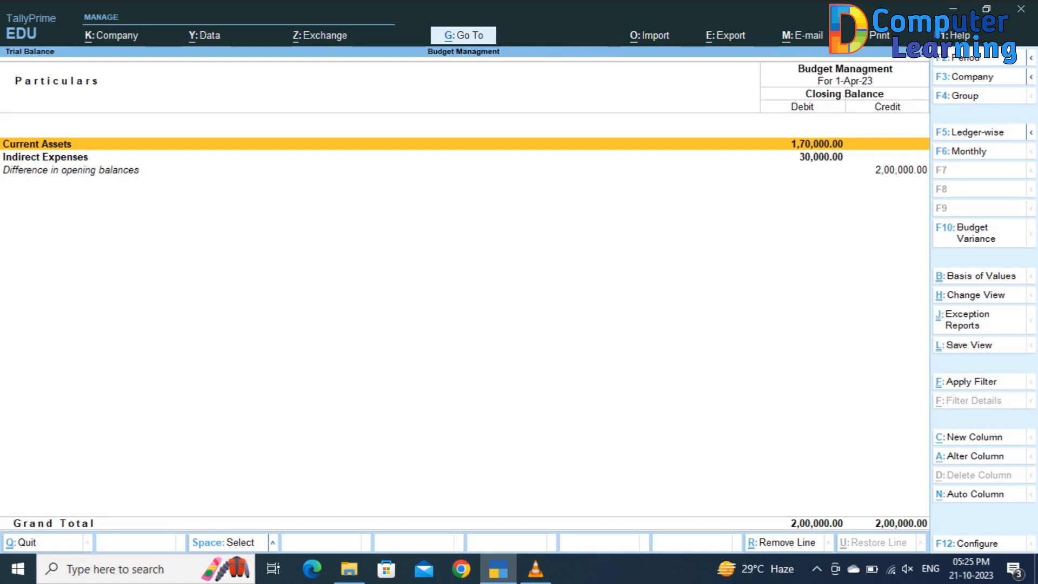
{"action": "key", "text": "Down"}
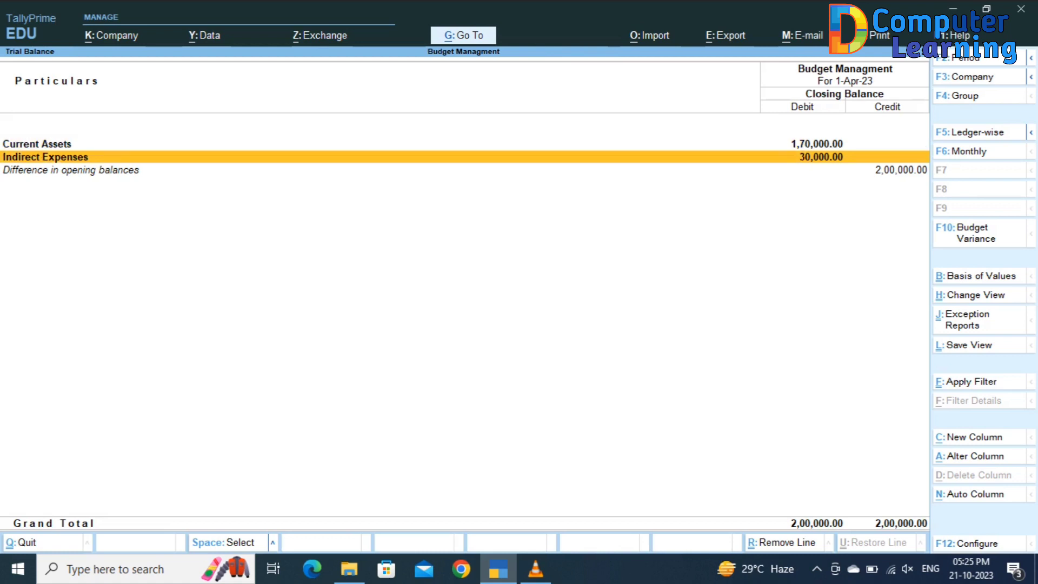
{"action": "key", "text": "Return"}
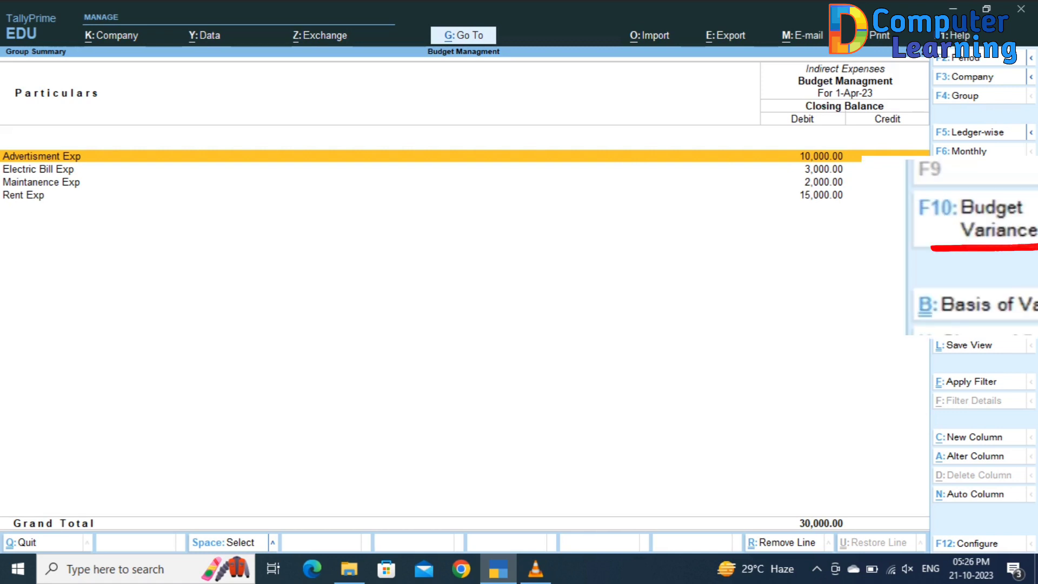
Step: Show the budget variance against Expense Budget, examine the Rent and Advertisment rows, and return to the Gateway of Tally
{"action": "key", "text": "F10"}
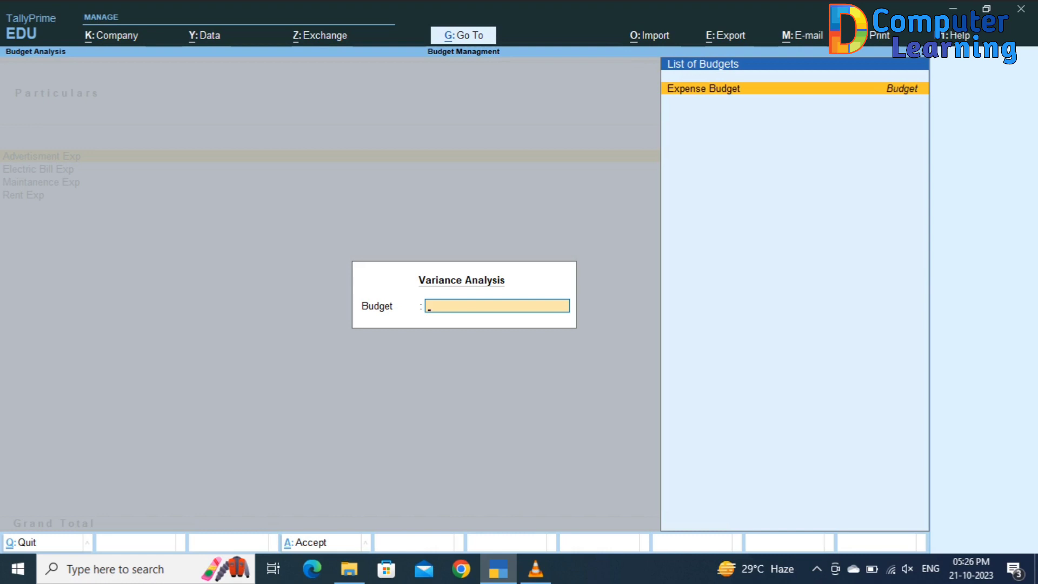
{"action": "key", "text": "Return"}
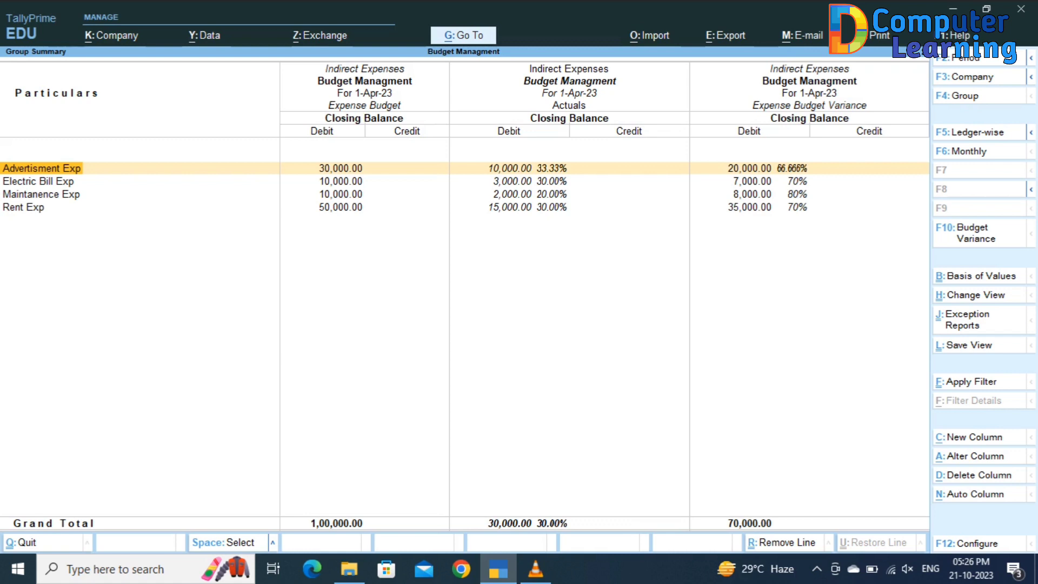
{"action": "left_click", "coordinate": [364, 207]}
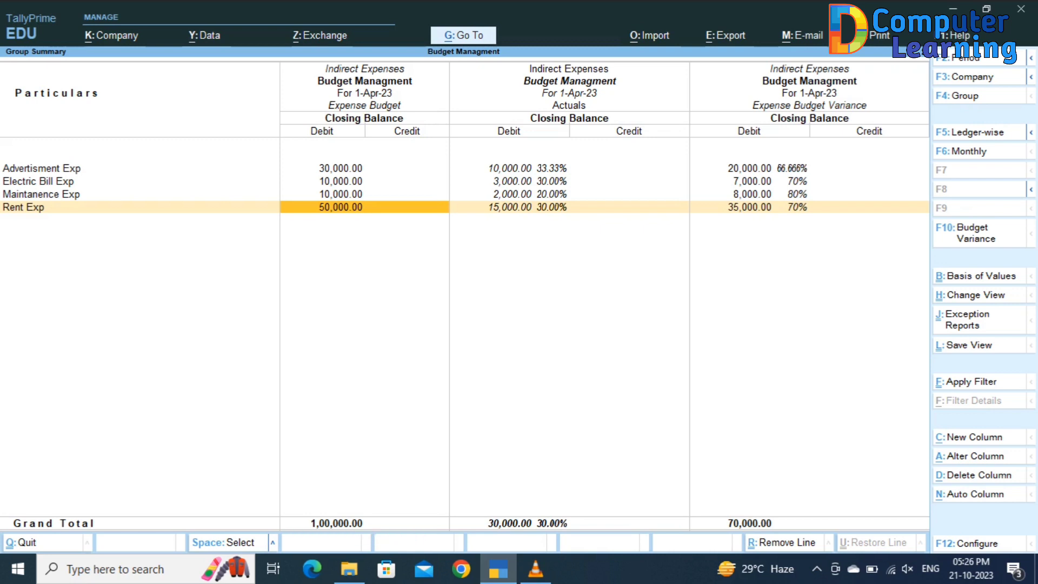
{"action": "left_click", "coordinate": [570, 168]}
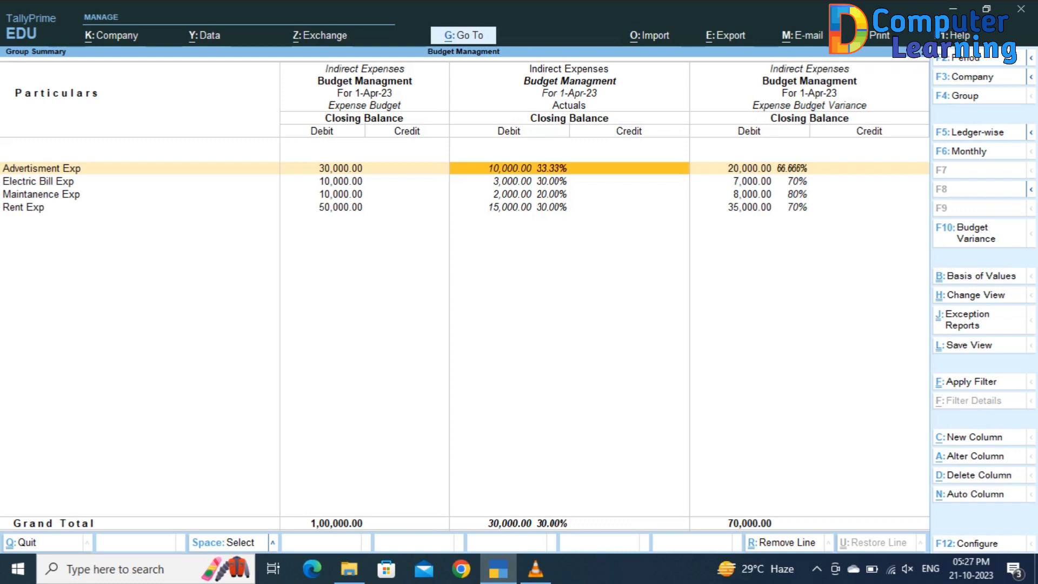
{"action": "key", "text": "Escape"}
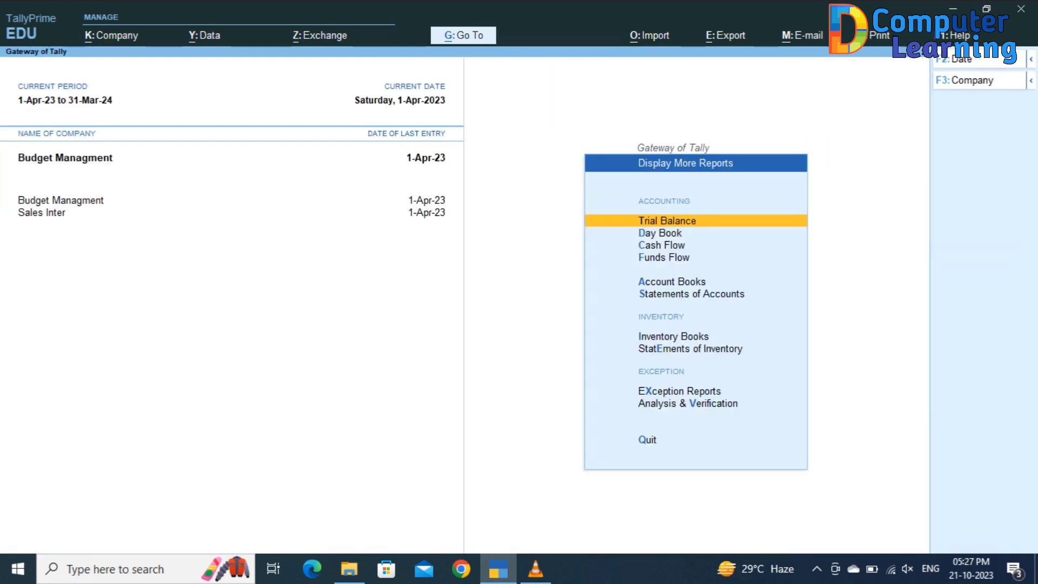
{"action": "key", "text": "Escape"}
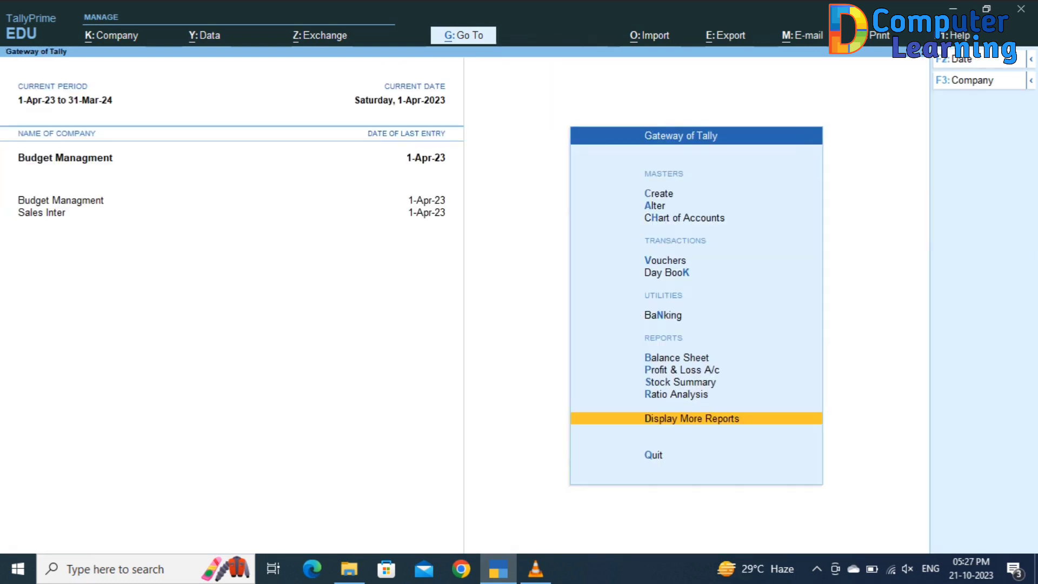
Step: Start a new payment voucher dated 1-5-2023 with Bank as the paying account
{"action": "key", "text": "v"}
{"action": "key", "text": "F2"}
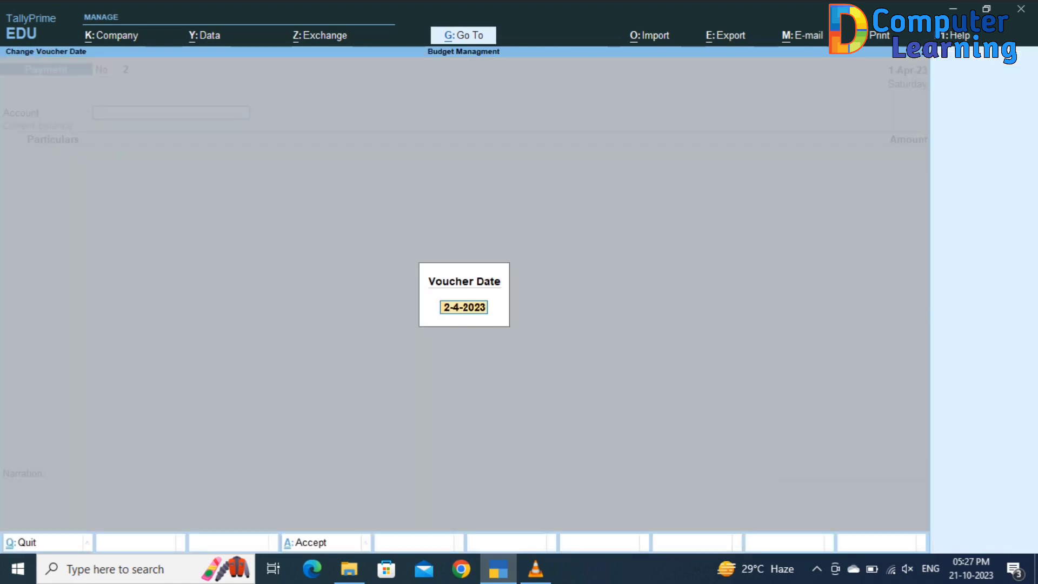
{"action": "key", "text": "BackSpace"}
{"action": "type", "text": "1-5"}
{"action": "key", "text": "Return"}
{"action": "key", "text": "Down"}
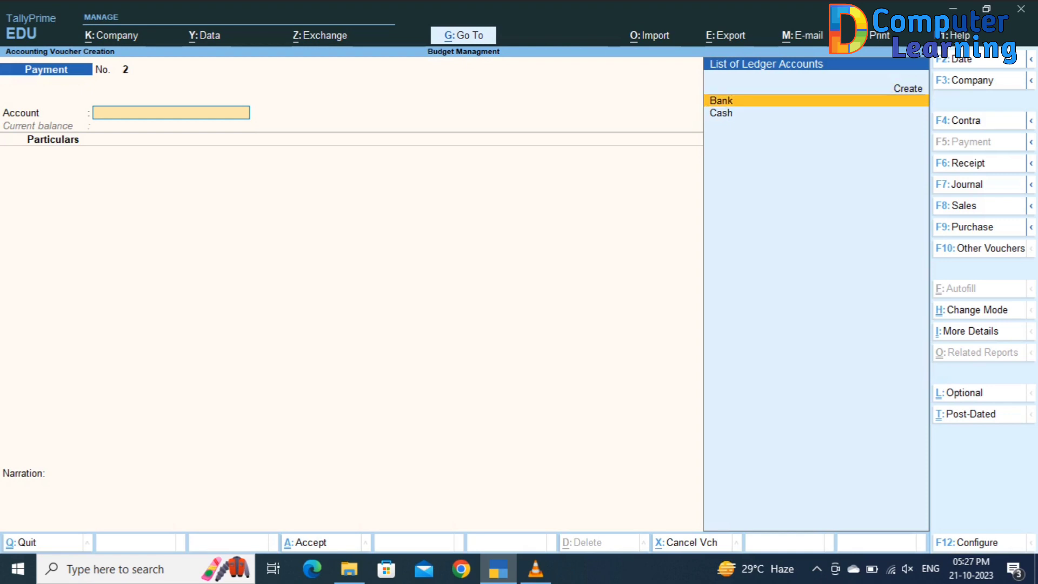
{"action": "key", "text": "Return"}
Step: Add Advertisment Exp to the May payment voucher with an amount of 12,000
{"action": "key", "text": "Down"}
{"action": "key", "text": "Down"}
{"action": "key", "text": "Down"}
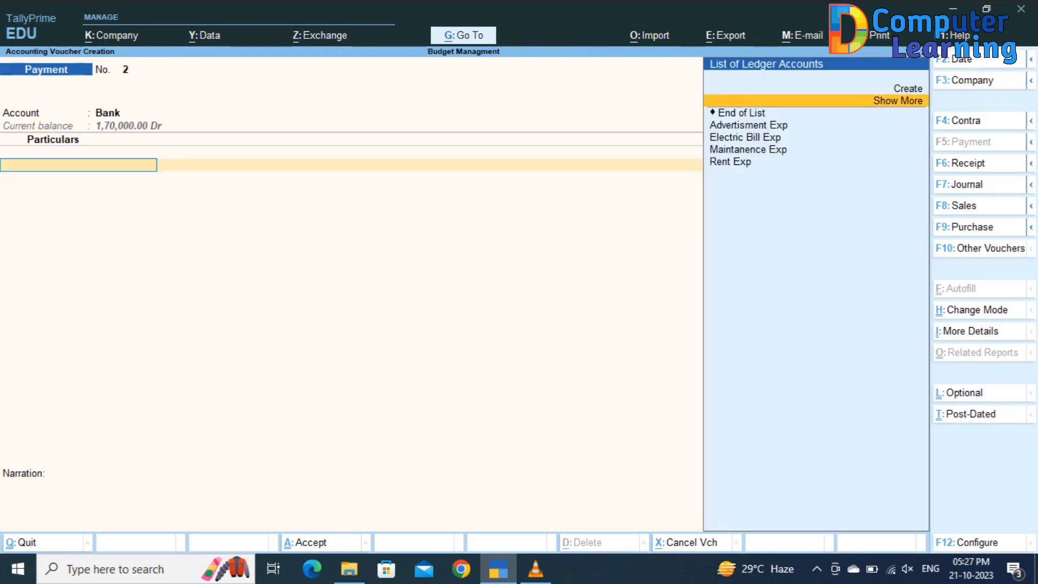
{"action": "key", "text": "Return"}
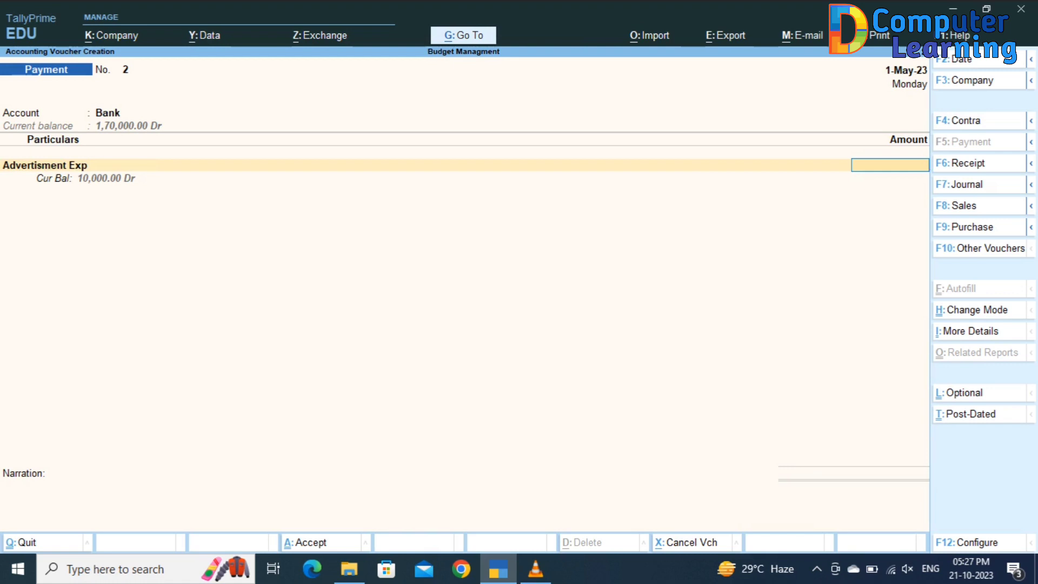
{"action": "type", "text": "12000"}
{"action": "key", "text": "Return"}
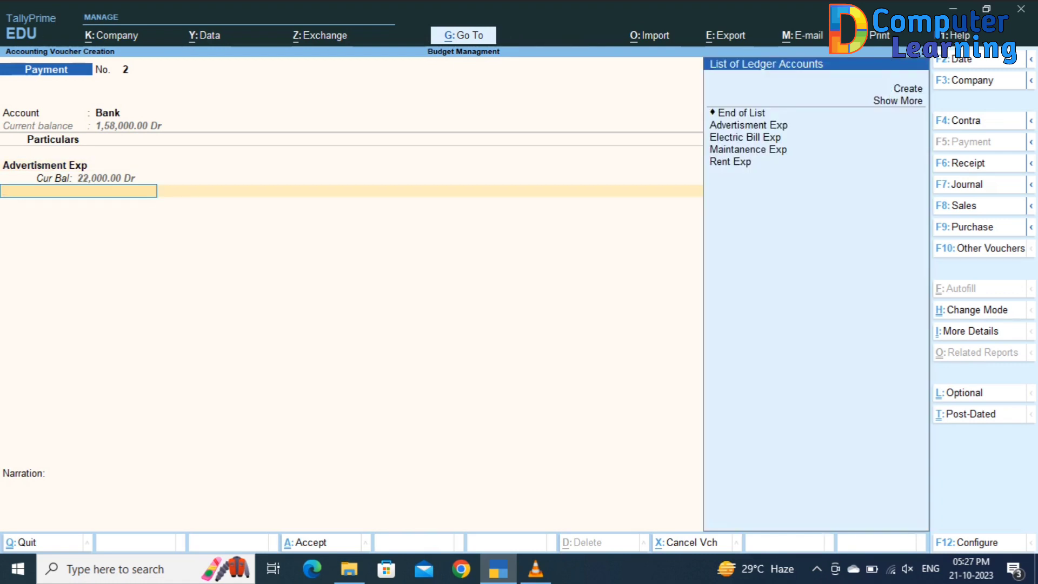
Step: Add Rent Exp to the May payment voucher with an amount of 16,000
{"action": "key", "text": "Down"}
{"action": "key", "text": "Down"}
{"action": "key", "text": "Down"}
{"action": "key", "text": "Down"}
{"action": "key", "text": "Down"}
{"action": "key", "text": "Down"}
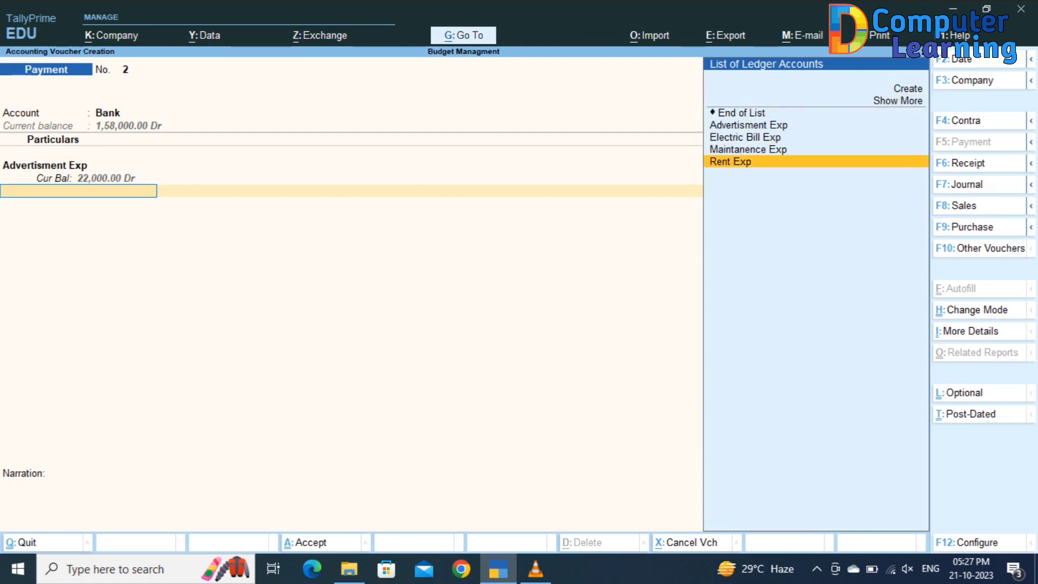
{"action": "key", "text": "Return"}
{"action": "type", "text": "16000"}
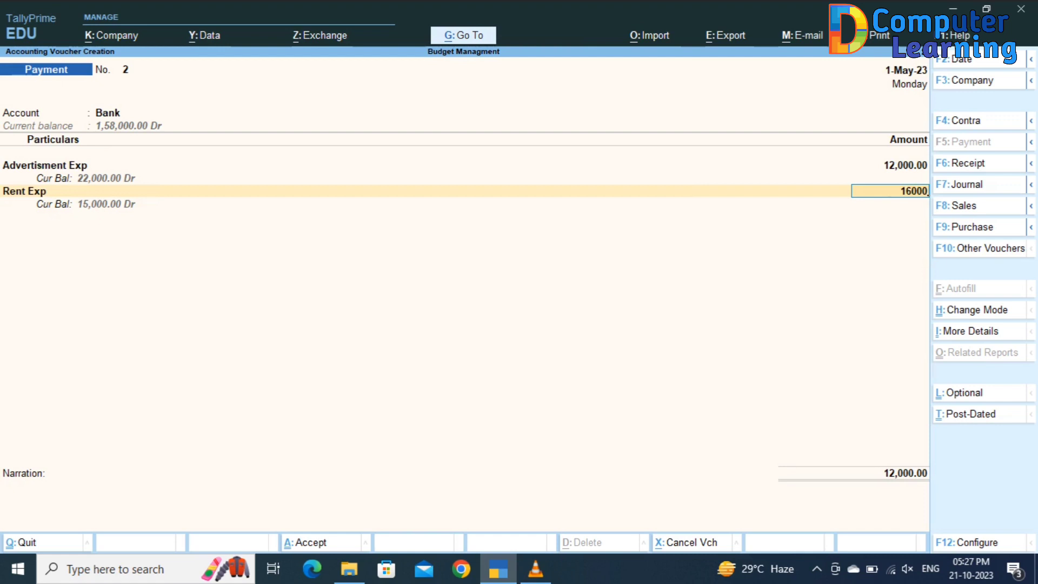
{"action": "key", "text": "Return"}
Step: Add Electric Bill Exp to the May payment voucher with an amount of 5,000
{"action": "key", "text": "Down"}
{"action": "key", "text": "Down"}
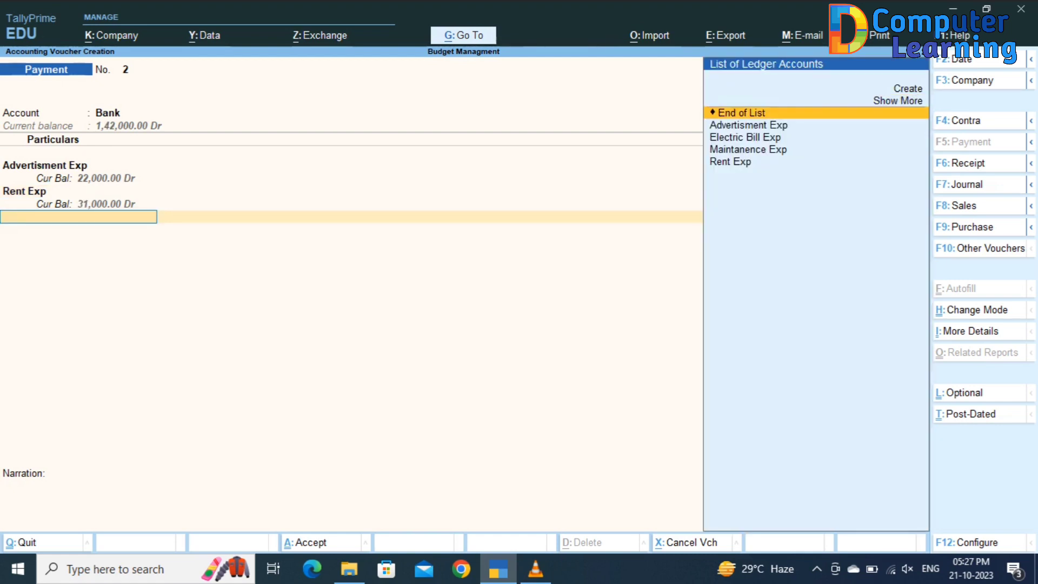
{"action": "key", "text": "Down"}
{"action": "key", "text": "Down"}
{"action": "key", "text": "Down"}
{"action": "key", "text": "Down"}
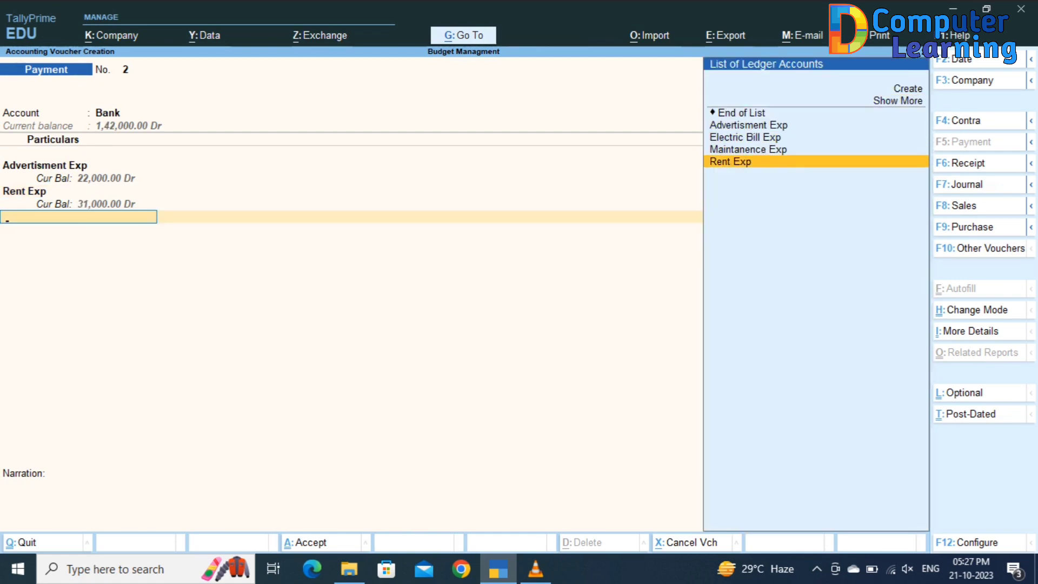
{"action": "key", "text": "Up"}
{"action": "key", "text": "Up"}
{"action": "key", "text": "Return"}
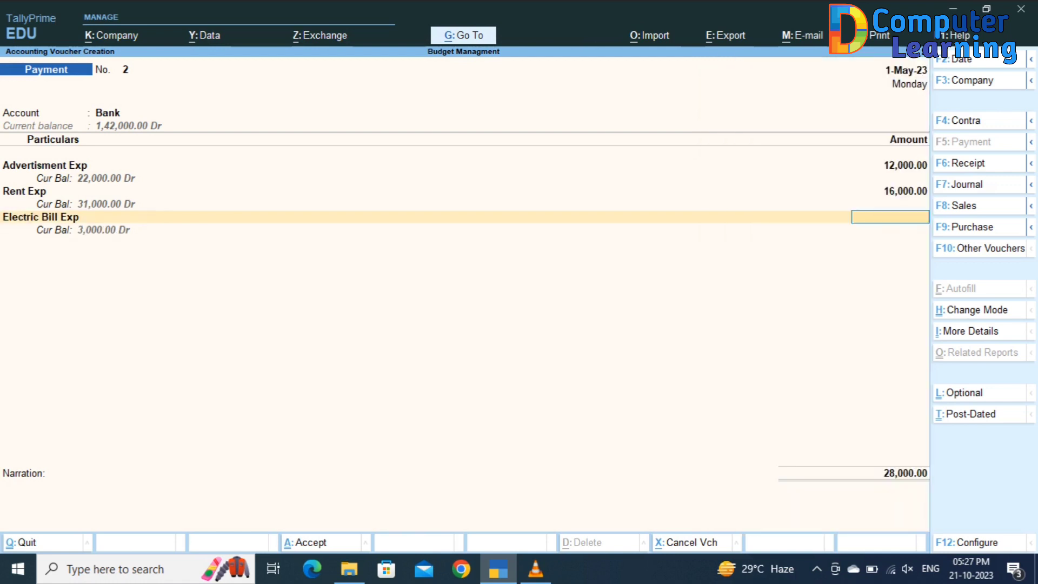
{"action": "type", "text": "5000"}
{"action": "key", "text": "Return"}
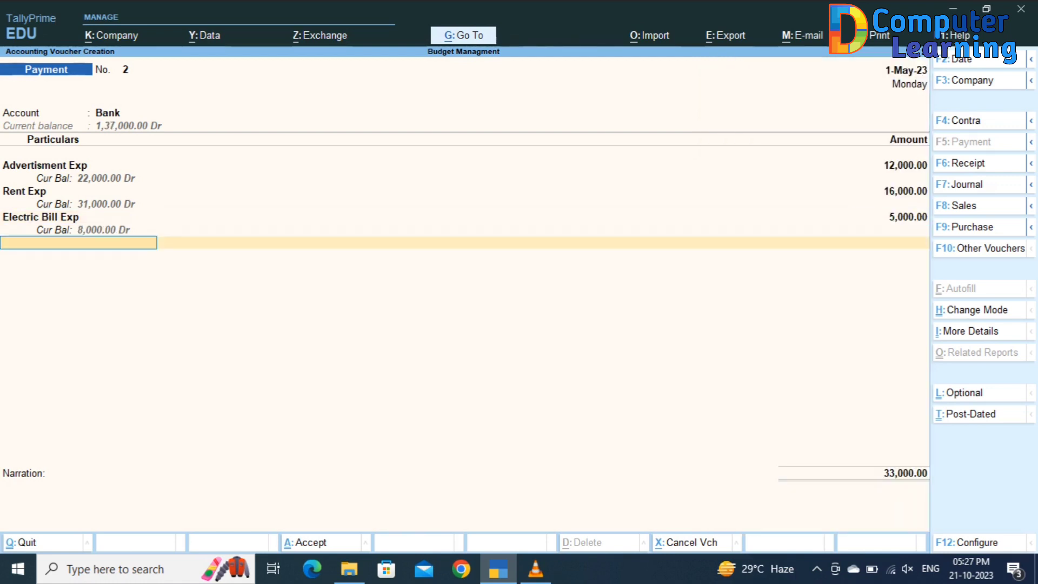
Step: Add Maintanence Exp to the May payment voucher with an amount of 2,000
{"action": "key", "text": "Down"}
{"action": "key", "text": "Down"}
{"action": "key", "text": "Down"}
{"action": "key", "text": "Down"}
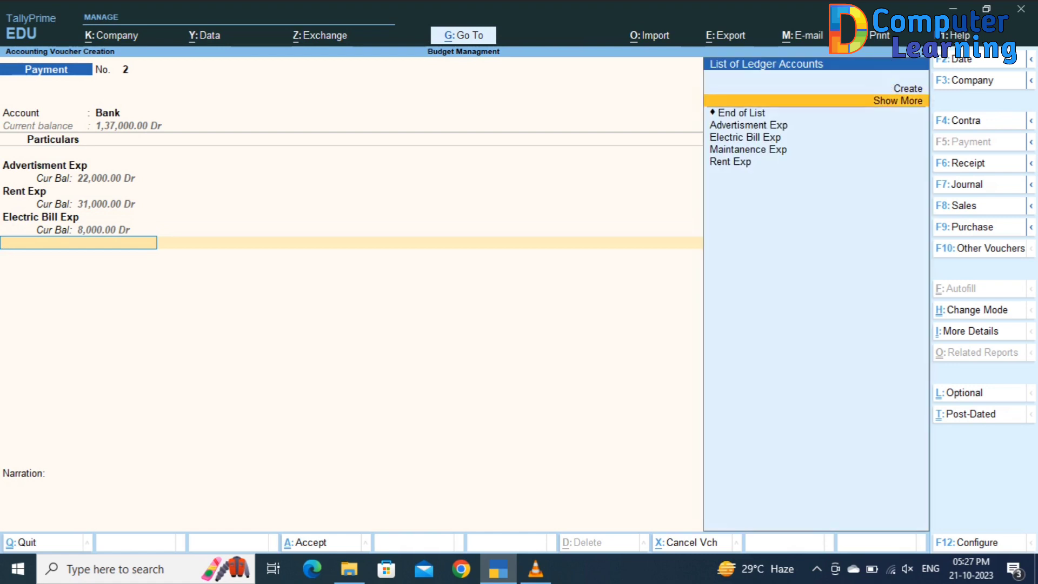
{"action": "key", "text": "Return"}
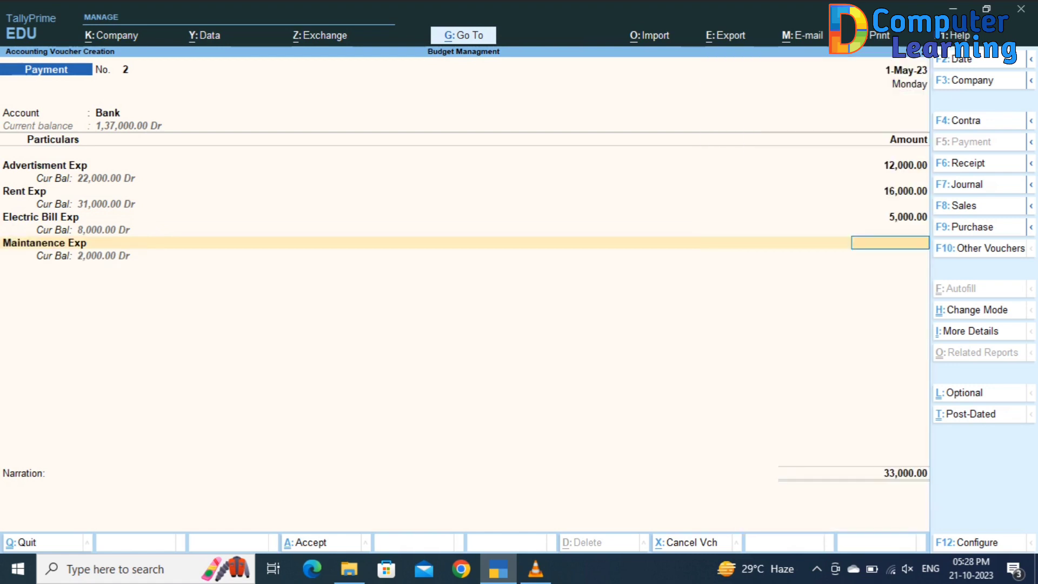
{"action": "type", "text": "2000"}
{"action": "key", "text": "Return"}
Step: Accept the default cheque bank allocation, save the May payment voucher, and return to the Gateway of Tally
{"action": "key", "text": "Return"}
{"action": "key", "text": "Return"}
{"action": "key", "text": "Return"}
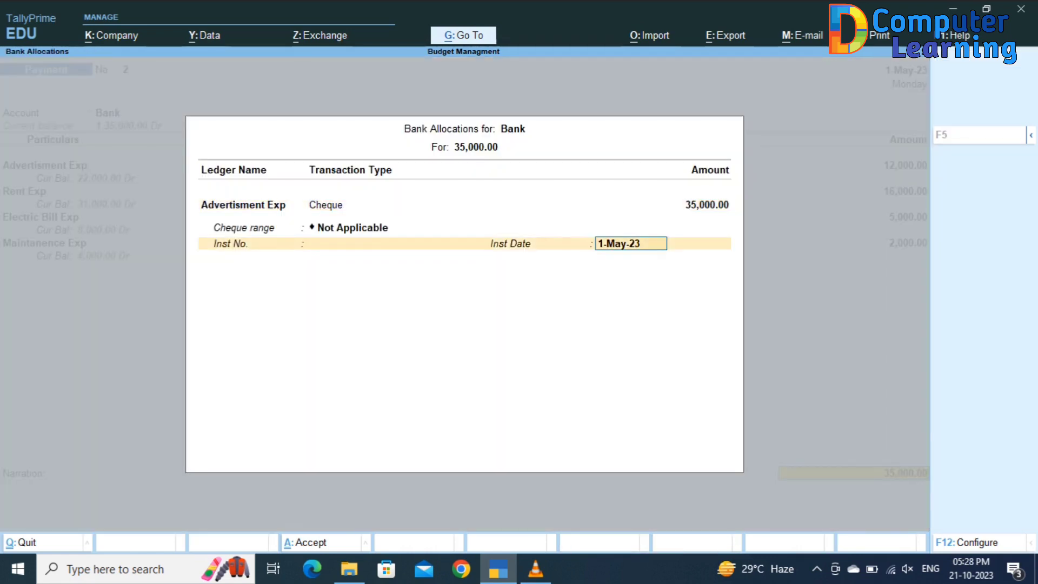
{"action": "key", "text": "Return"}
{"action": "key", "text": "Return"}
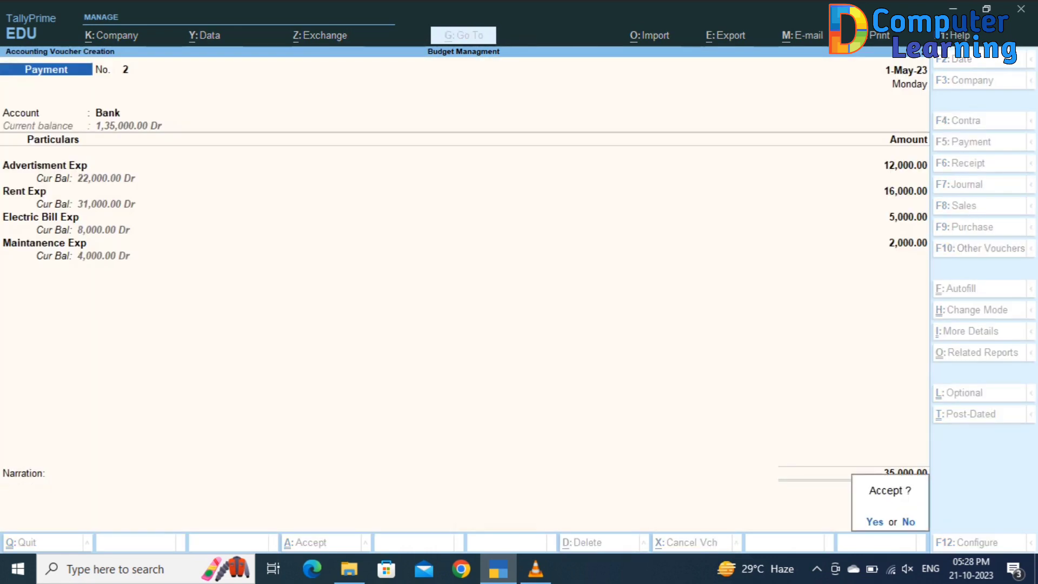
{"action": "key", "text": "Return"}
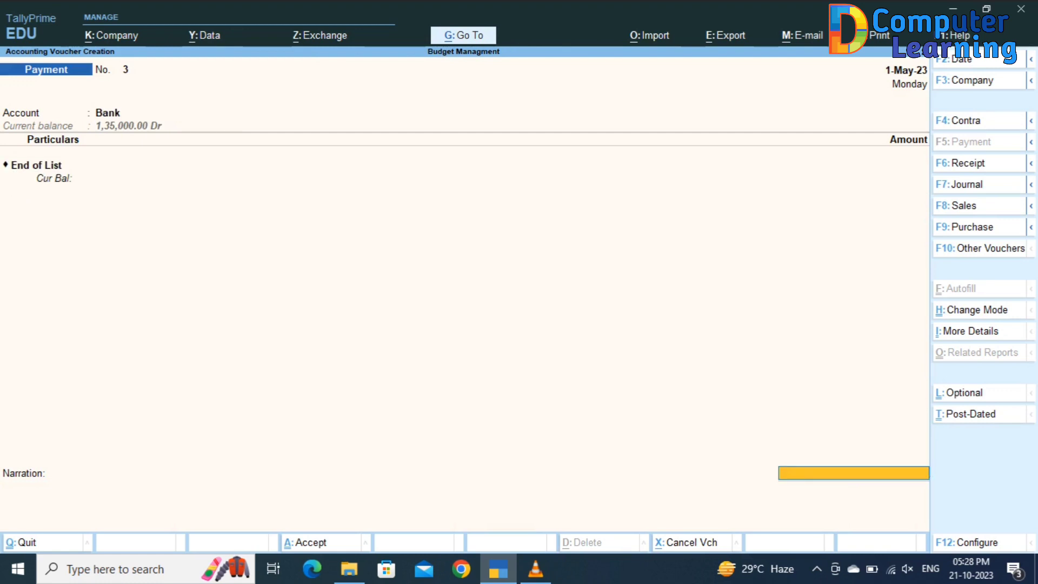
{"action": "key", "text": "Escape"}
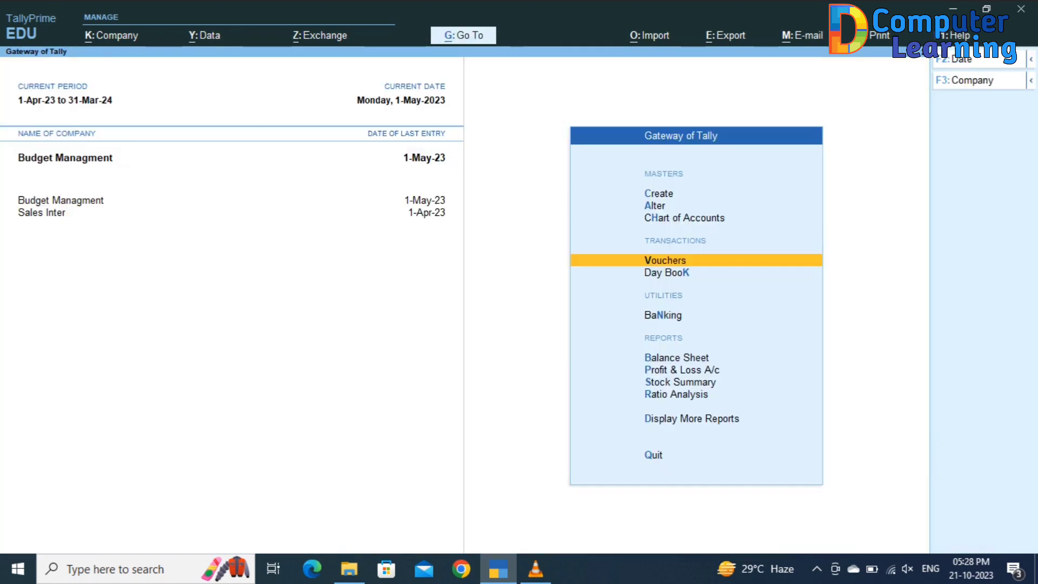
Step: Display the Trial Balance and drill down into the Indirect Expenses group
{"action": "key", "text": "Down"}
{"action": "key", "text": "Down"}
{"action": "key", "text": "Down"}
{"action": "key", "text": "Down"}
{"action": "key", "text": "Down"}
{"action": "key", "text": "Down"}
{"action": "key", "text": "Down"}
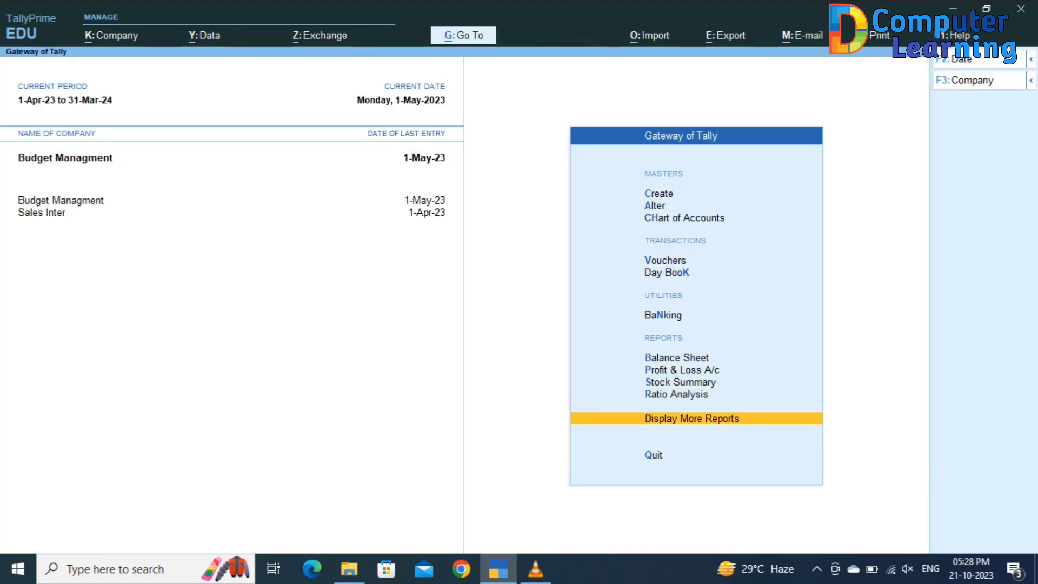
{"action": "key", "text": "Return"}
{"action": "key", "text": "Return"}
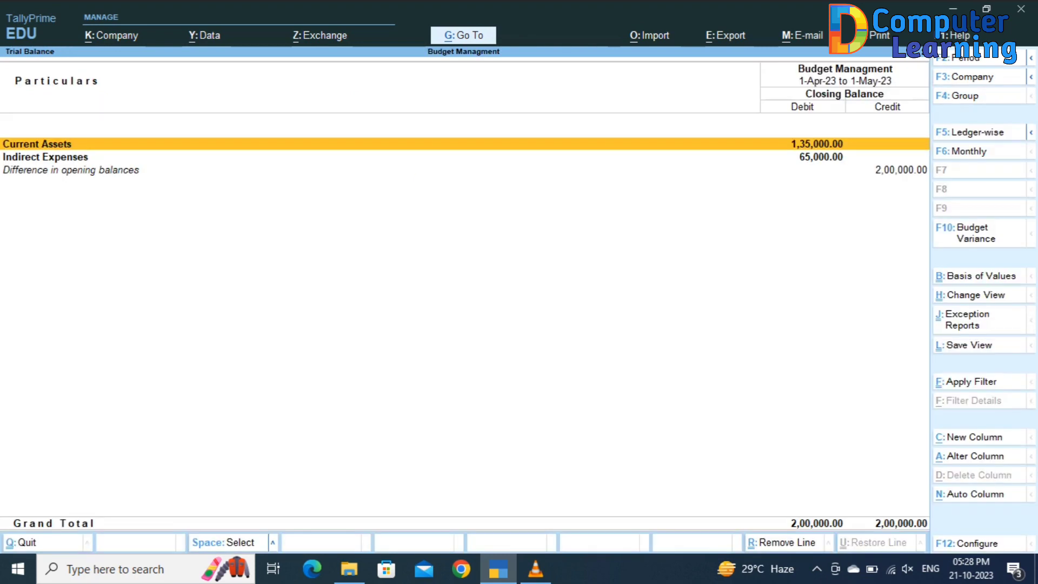
{"action": "key", "text": "Down"}
{"action": "key", "text": "Return"}
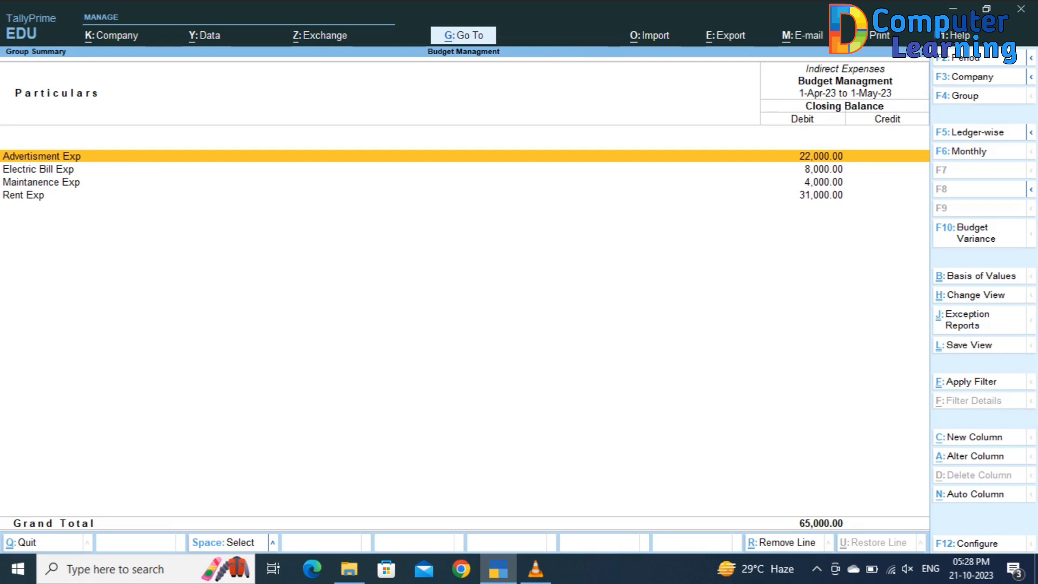
Step: Show the Indirect Expenses variance against Expense Budget and examine Advertisment Exp's monthly budget for April and May
{"action": "key", "text": "F10"}
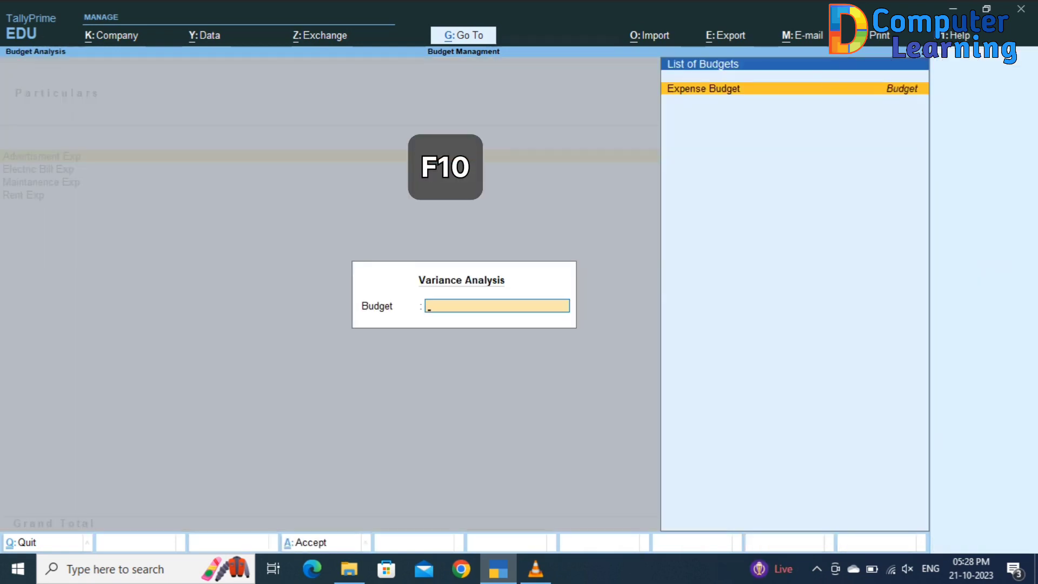
{"action": "key", "text": "Return"}
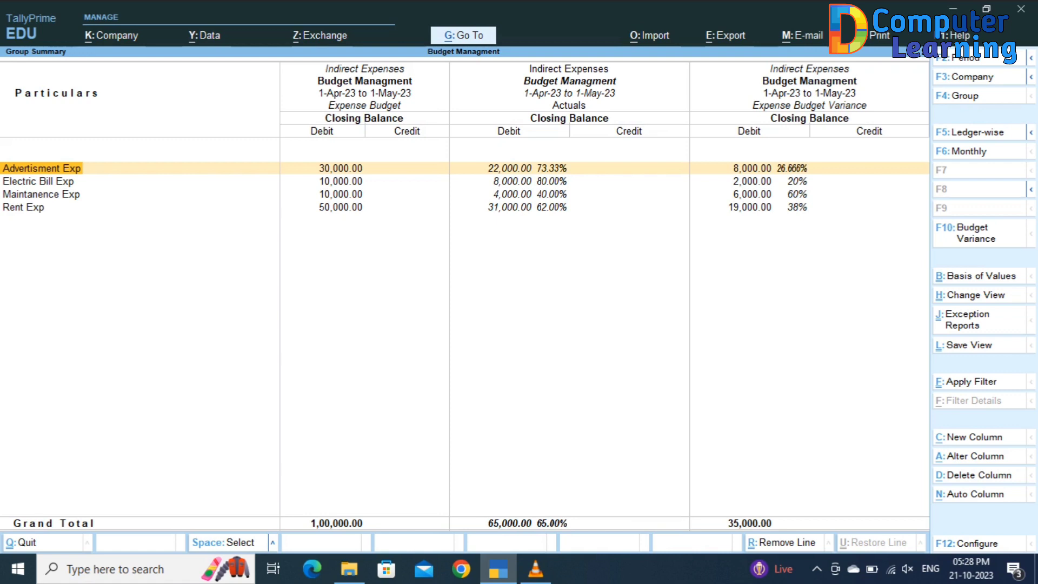
{"action": "key", "text": "Right"}
{"action": "key", "text": "Return"}
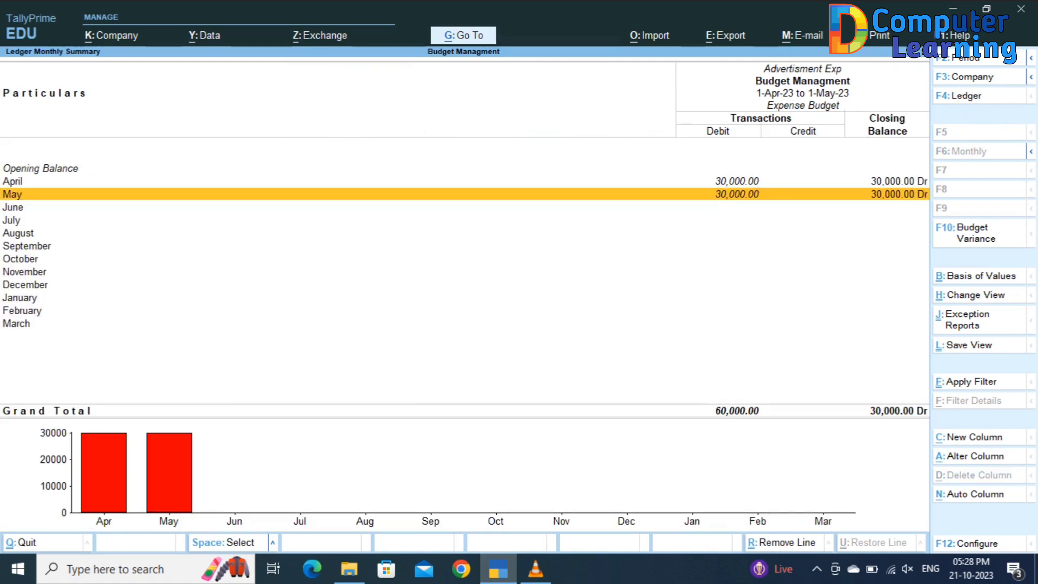
{"action": "key", "text": "Up"}
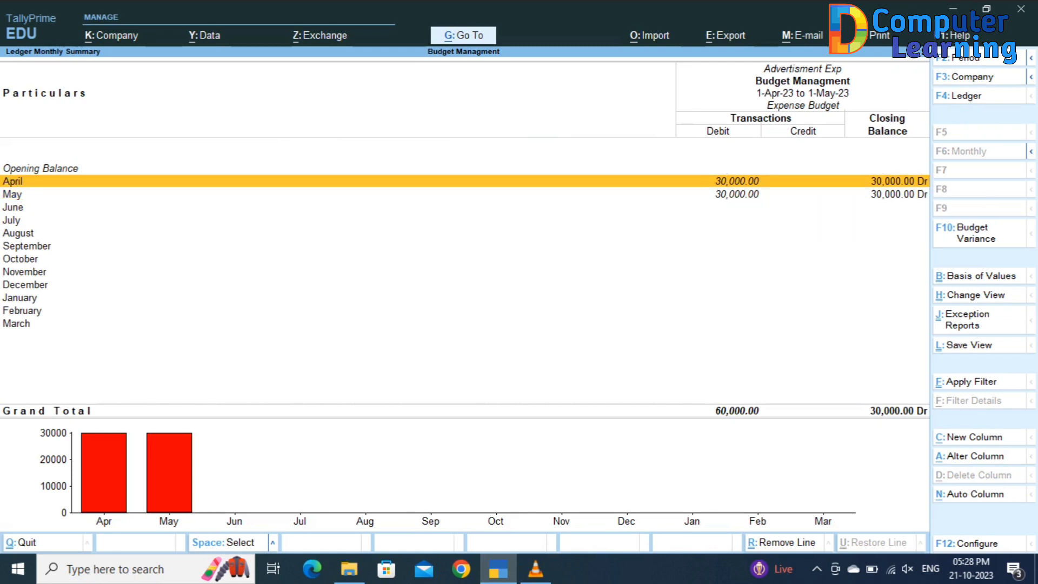
{"action": "key", "text": "Down"}
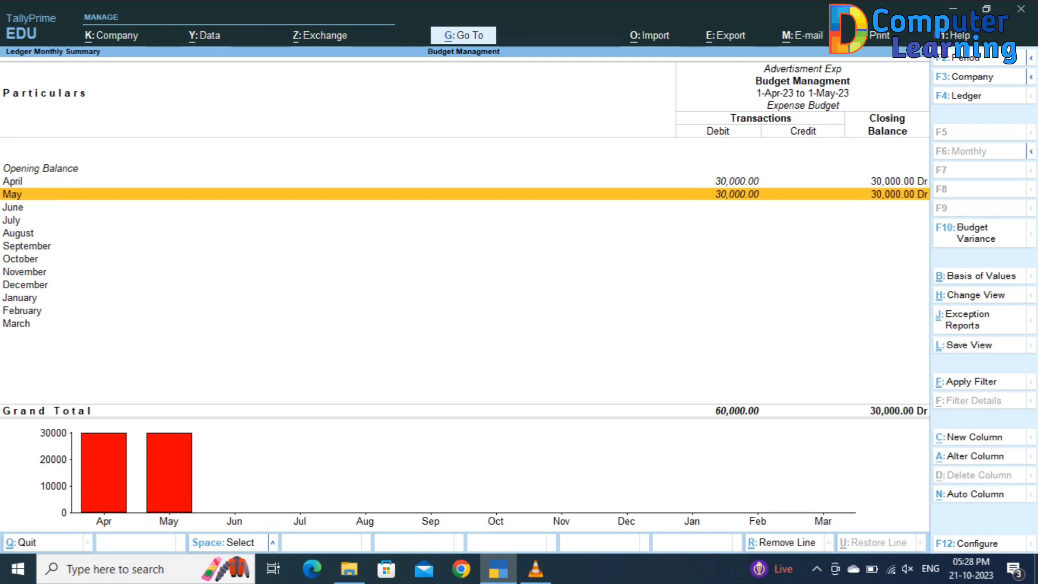
{"action": "key", "text": "Escape"}
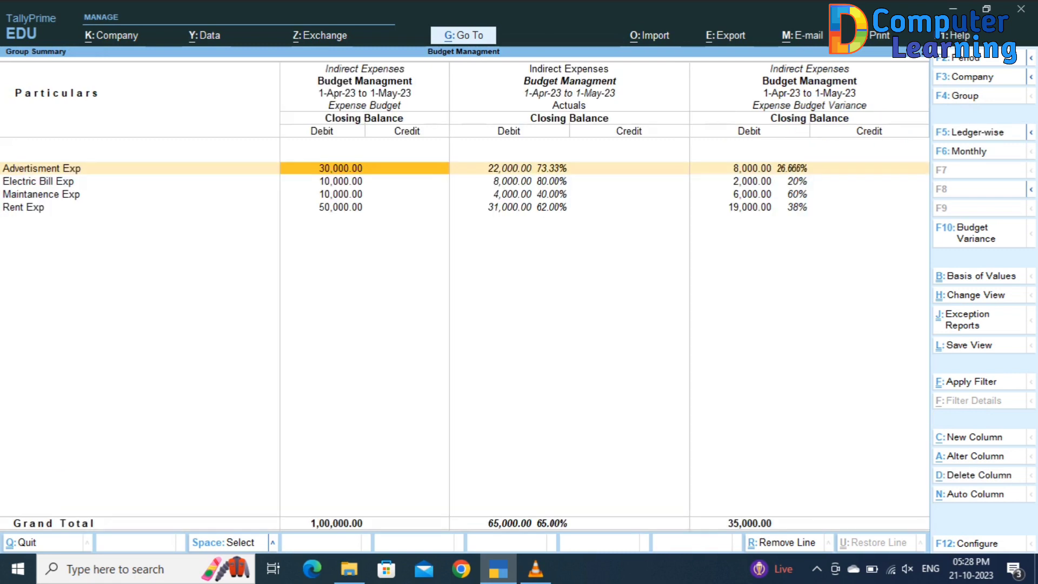
Step: Examine the actual and variance figures for Advertisment Exp, and return to the Gateway of Tally
{"action": "key", "text": "Right"}
{"action": "key", "text": "Right"}
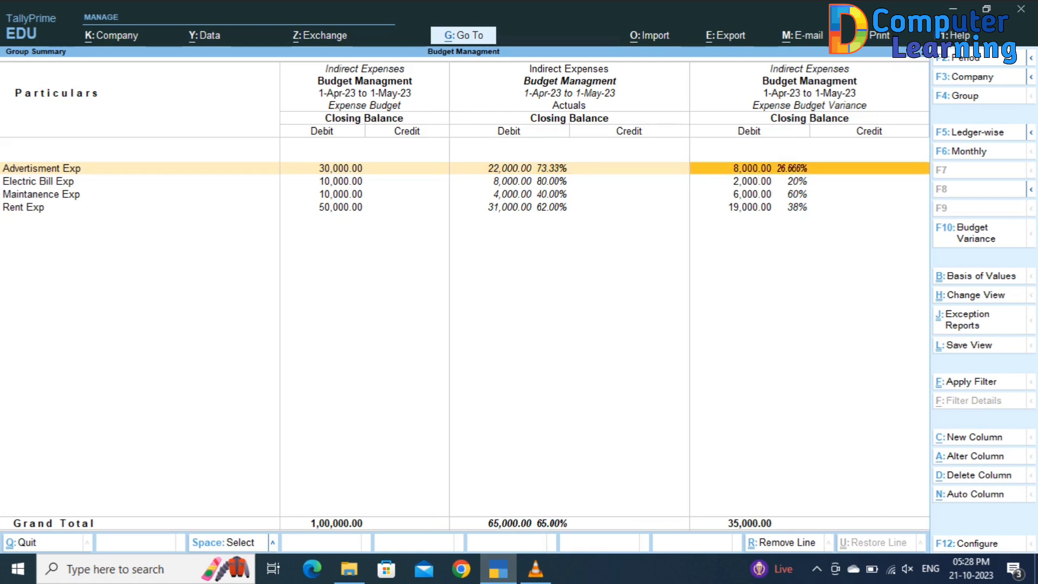
{"action": "key", "text": "Escape"}
{"action": "key", "text": "Escape"}
{"action": "key", "text": "Escape"}
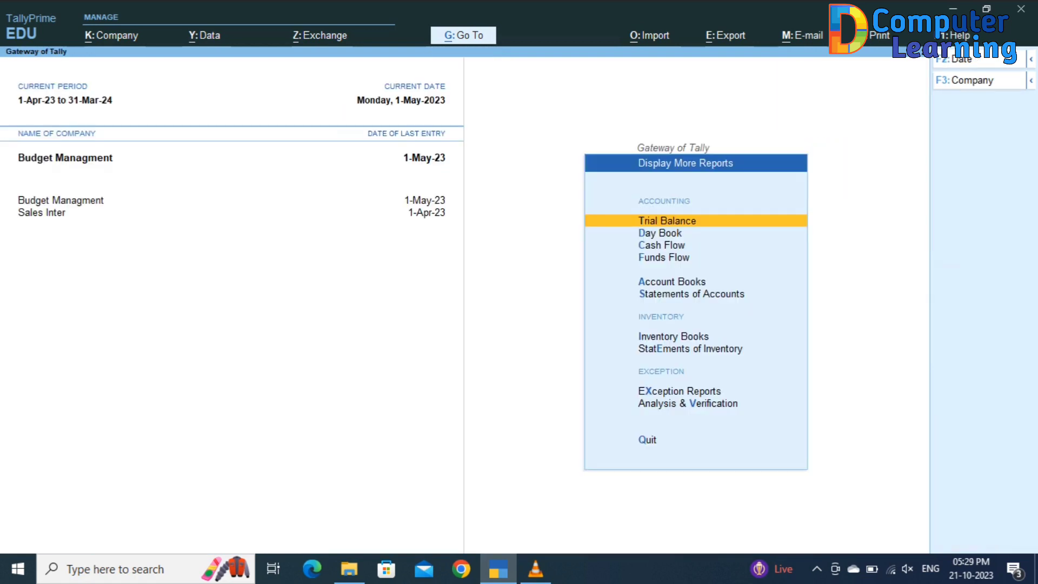
{"action": "key", "text": "Escape"}
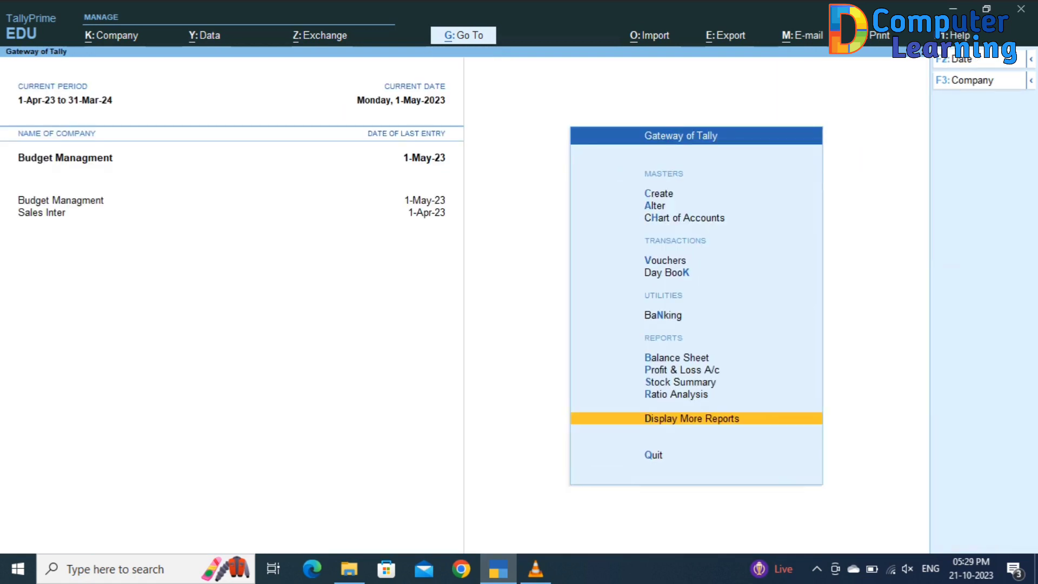
Step: Start a new payment voucher dated 1-Jun-23 with Bank as the paying account
{"action": "key", "text": "v"}
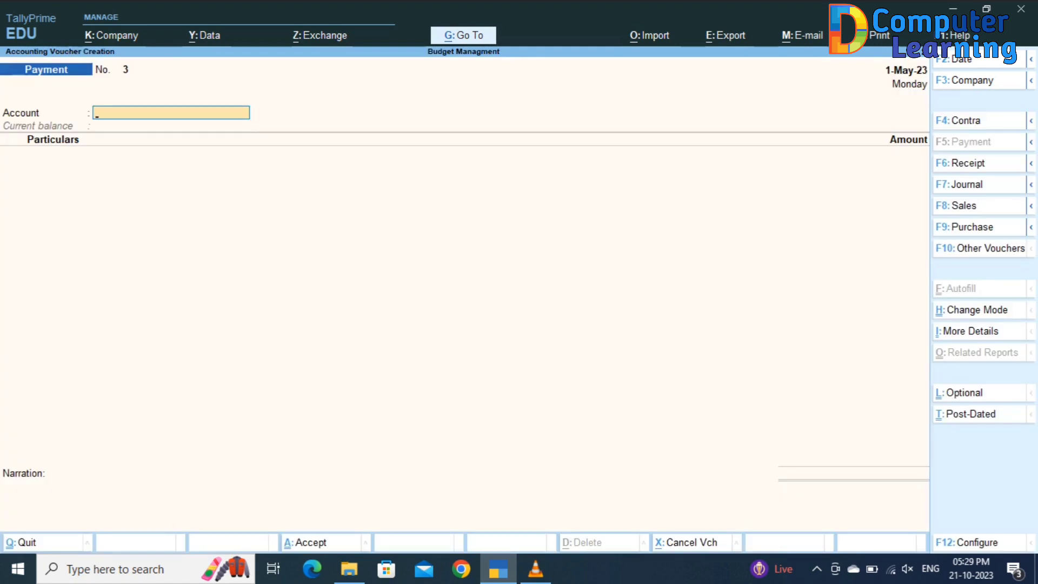
{"action": "key", "text": "F2"}
{"action": "key", "text": "BackSpace"}
{"action": "type", "text": "1-"}
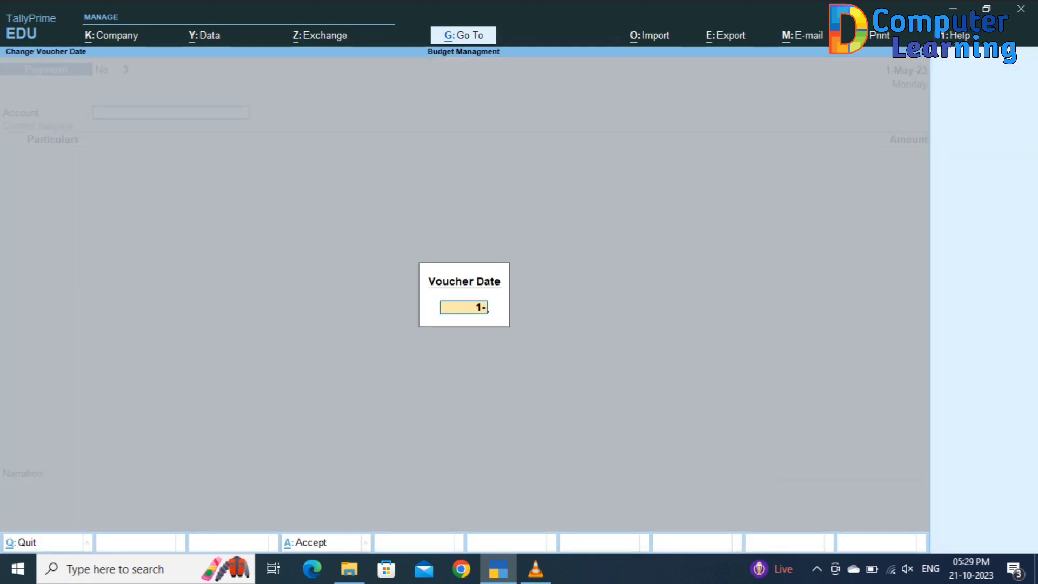
{"action": "type", "text": "6"}
{"action": "key", "text": "Return"}
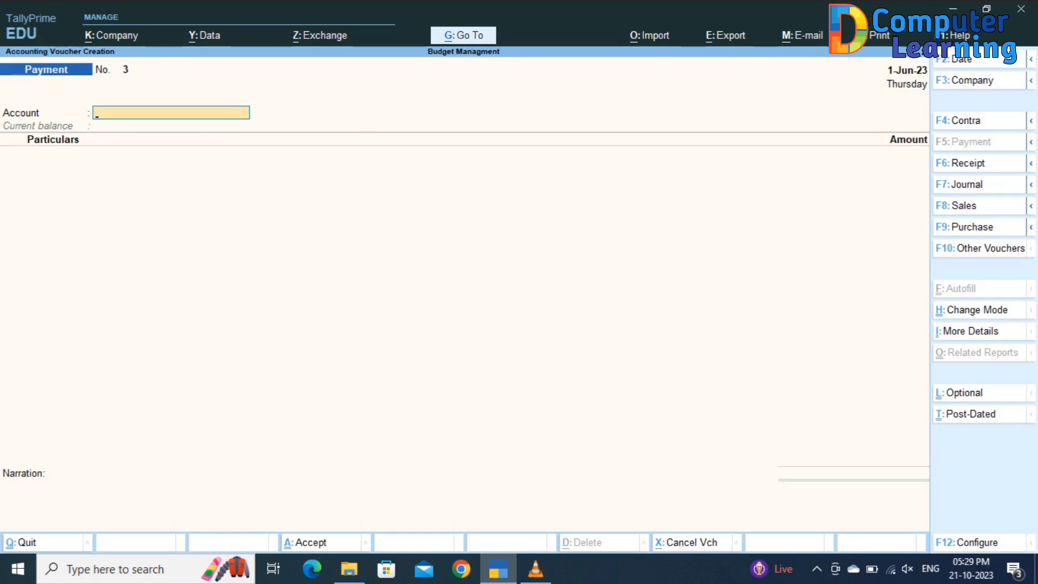
{"action": "key", "text": "Down"}
{"action": "key", "text": "Down"}
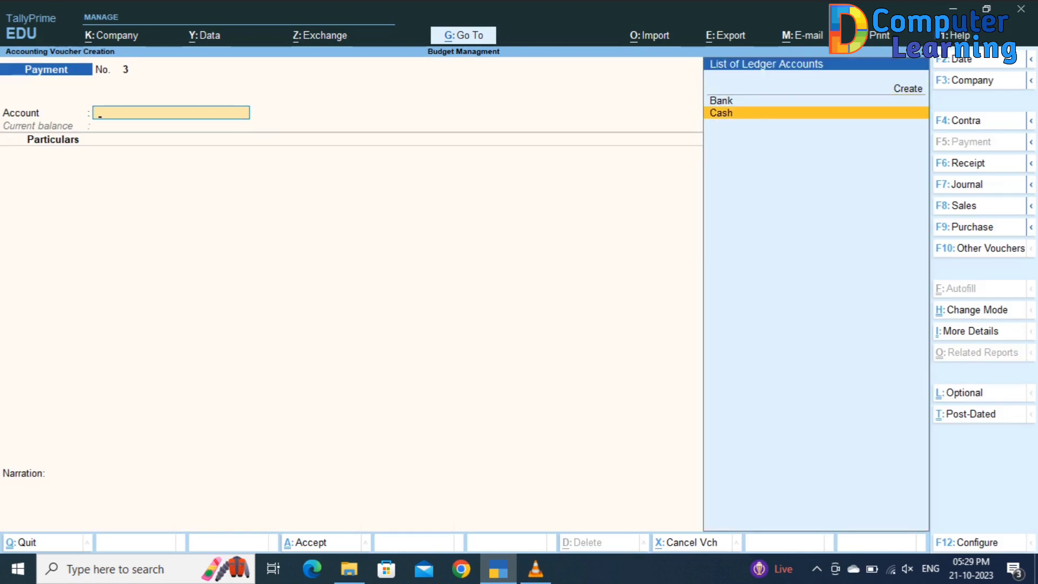
{"action": "key", "text": "Up"}
{"action": "key", "text": "Return"}
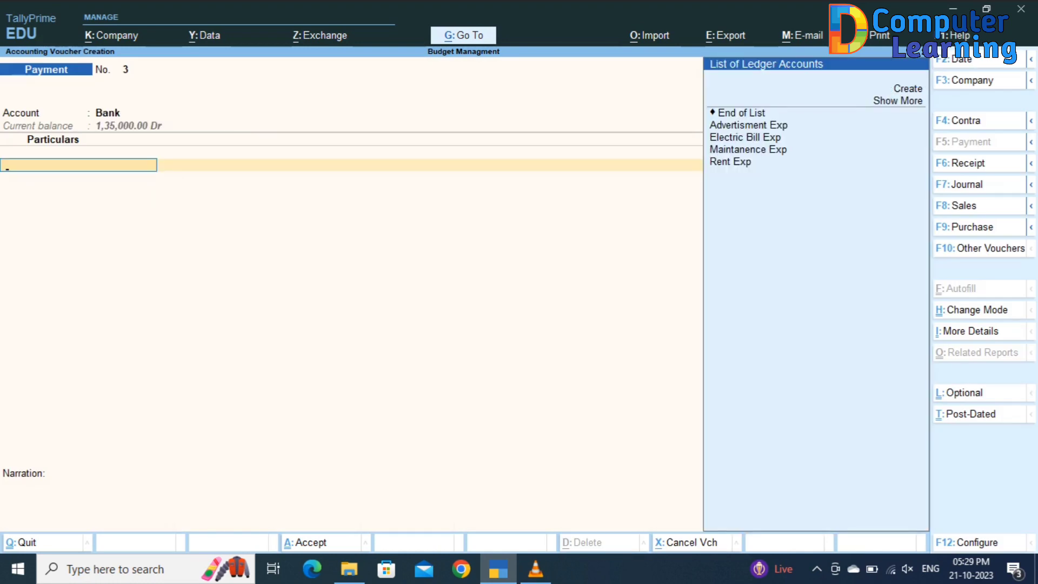
Step: Add Advertisment Exp to the June payment voucher with an amount of 10,000
{"action": "key", "text": "Down"}
{"action": "key", "text": "Down"}
{"action": "key", "text": "Return"}
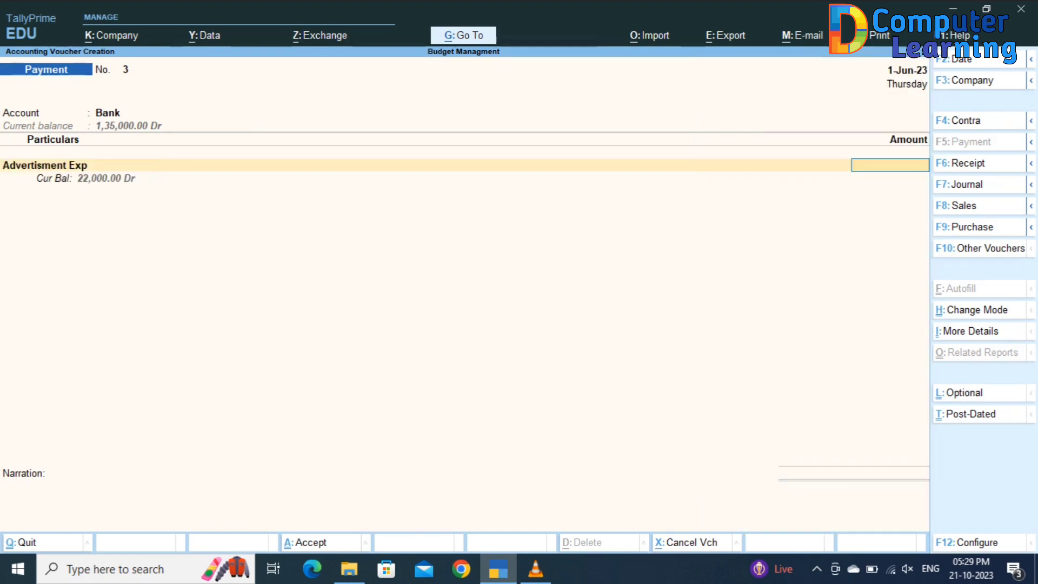
{"action": "type", "text": "10000"}
{"action": "key", "text": "Return"}
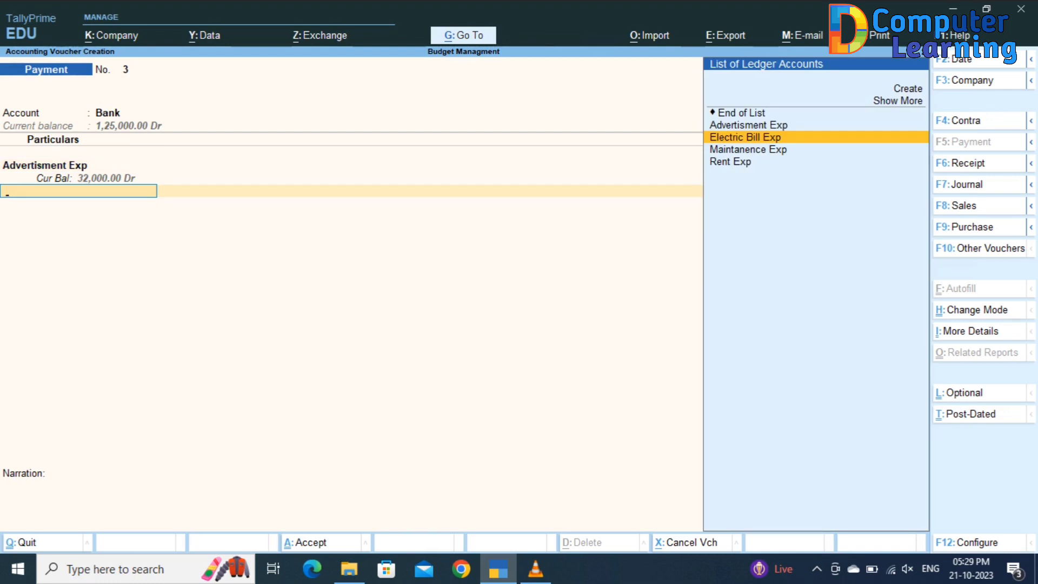
Step: Add Rent Exp to the June payment voucher with an amount of 15,000
{"action": "key", "text": "Down"}
{"action": "key", "text": "Down"}
{"action": "key", "text": "Return"}
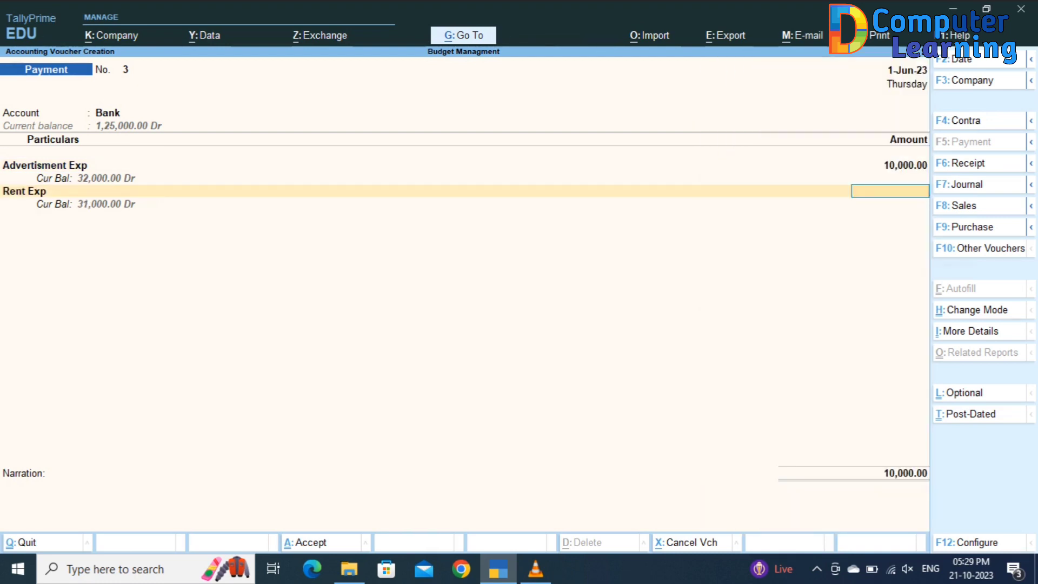
{"action": "type", "text": "15000"}
{"action": "key", "text": "Return"}
Step: Add Electric Bill Exp to the June payment voucher with an amount of 5,000
{"action": "key", "text": "Down"}
{"action": "key", "text": "Down"}
{"action": "key", "text": "Down"}
{"action": "key", "text": "Down"}
{"action": "key", "text": "Down"}
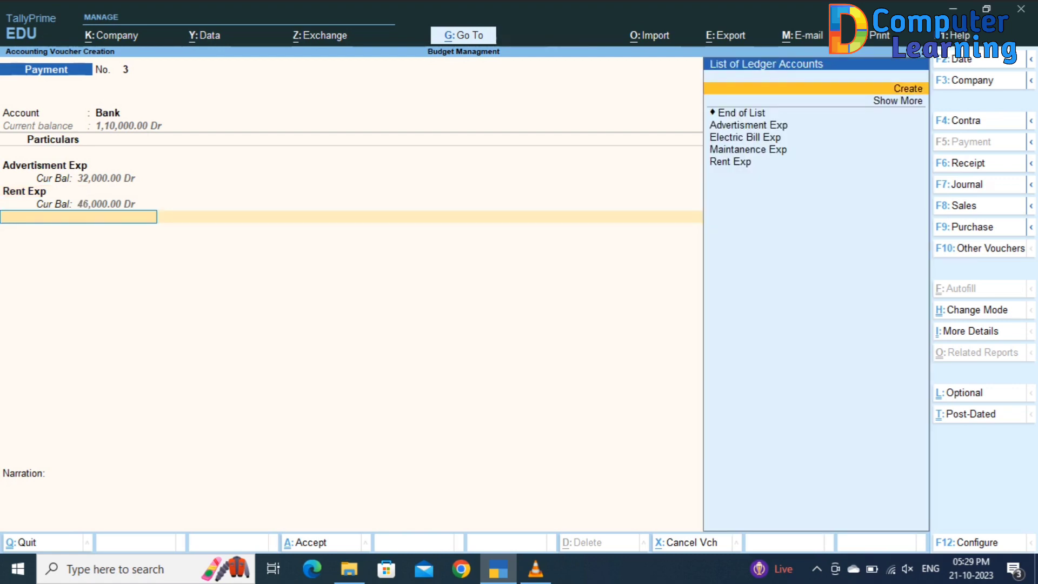
{"action": "key", "text": "Down"}
{"action": "key", "text": "Up"}
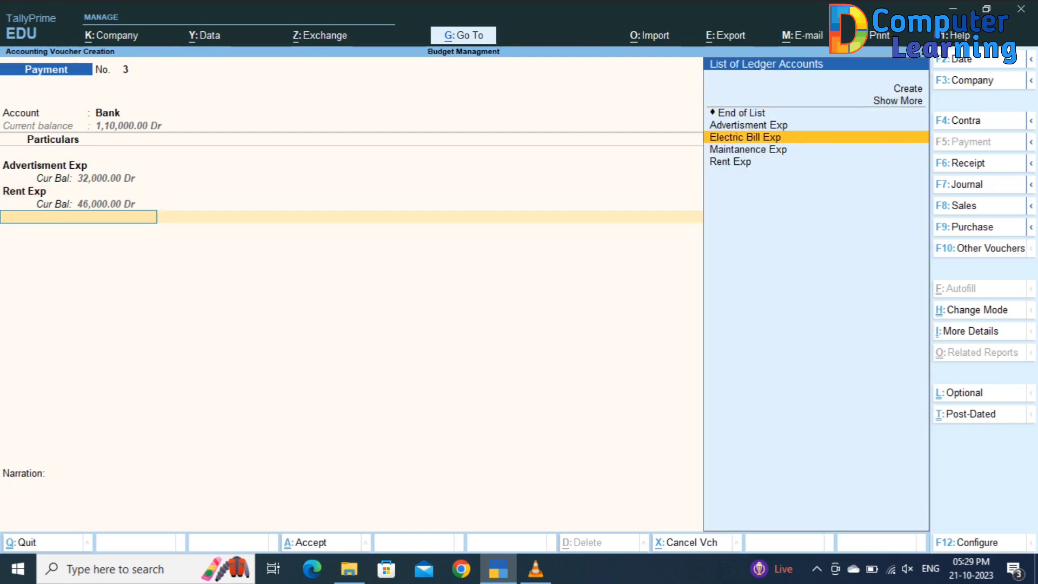
{"action": "key", "text": "Return"}
{"action": "type", "text": "5000"}
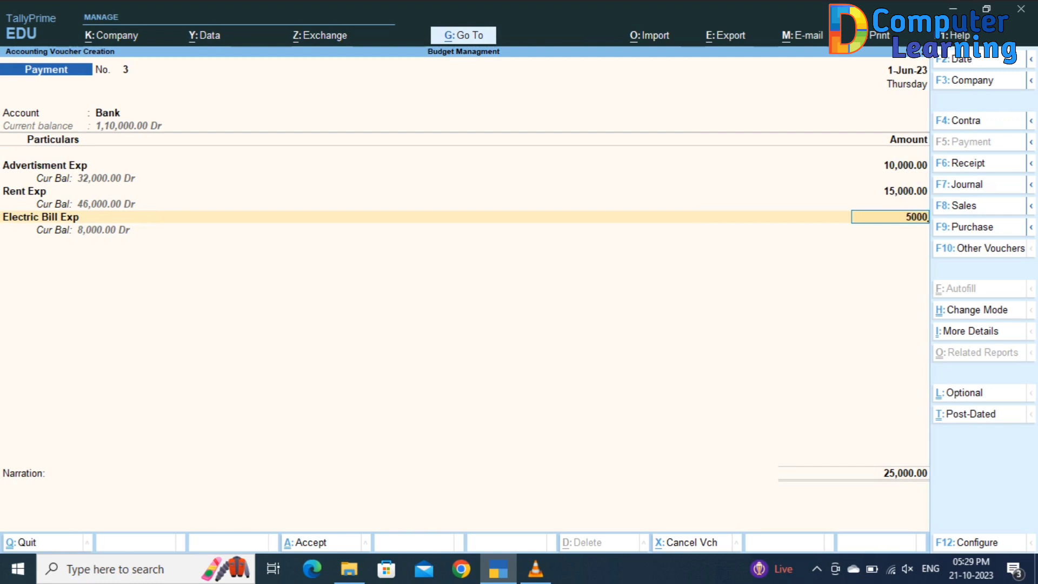
{"action": "key", "text": "Return"}
Step: Add Maintanence Exp to the June payment voucher with an amount of 2,000
{"action": "key", "text": "Down"}
{"action": "key", "text": "Down"}
{"action": "key", "text": "Down"}
{"action": "key", "text": "Down"}
{"action": "key", "text": "Down"}
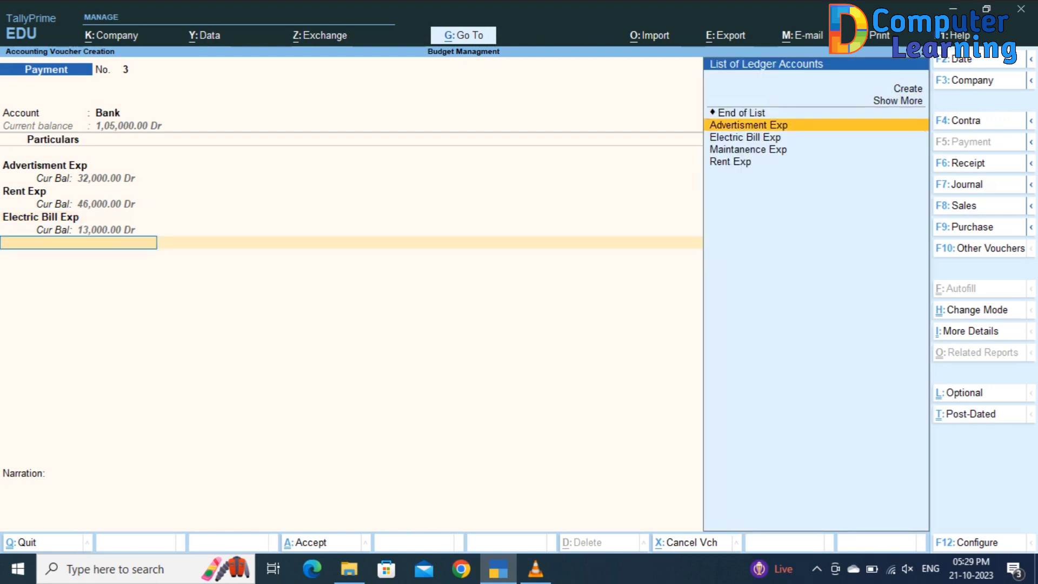
{"action": "key", "text": "Return"}
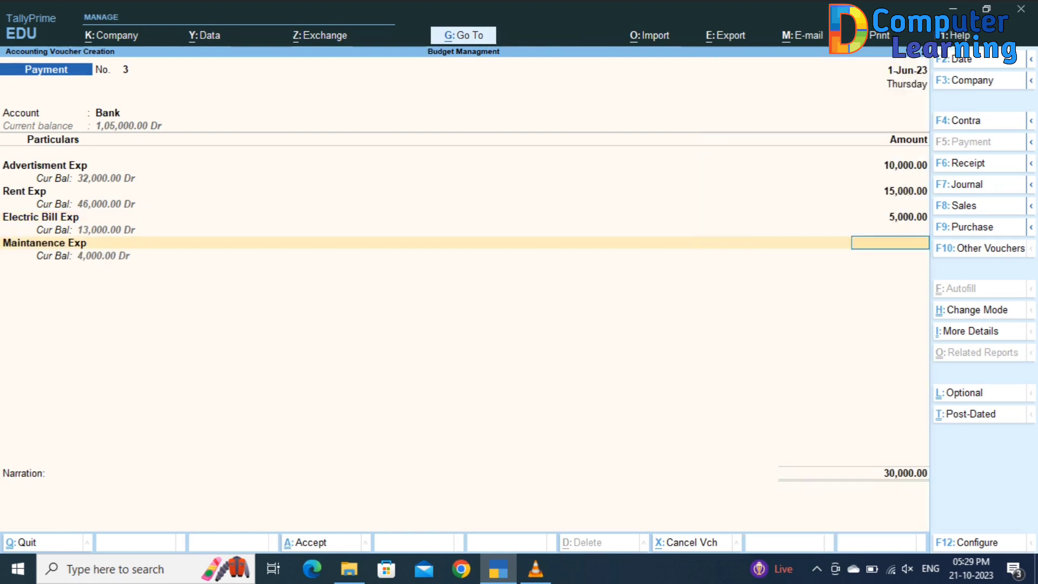
{"action": "type", "text": "2000"}
{"action": "key", "text": "Return"}
Step: Save the June payment voucher without a narration and return to the Gateway of Tally
{"action": "key", "text": "Return"}
{"action": "key", "text": "Return"}
{"action": "key", "text": "Return"}
{"action": "key", "text": "Return"}
{"action": "key", "text": "Return"}
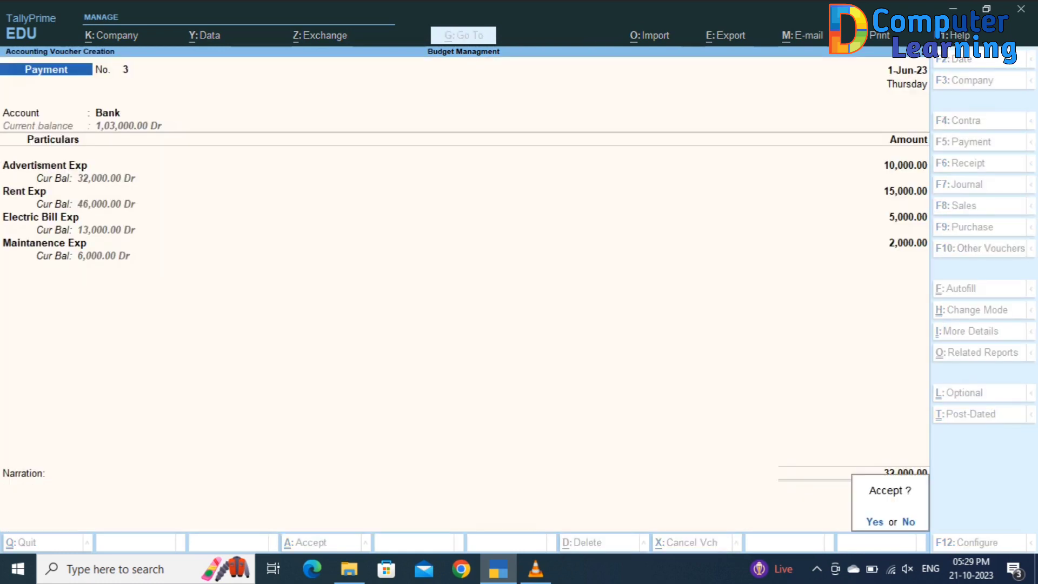
{"action": "key", "text": "Return"}
{"action": "key", "text": "Return"}
{"action": "key", "text": "Escape"}
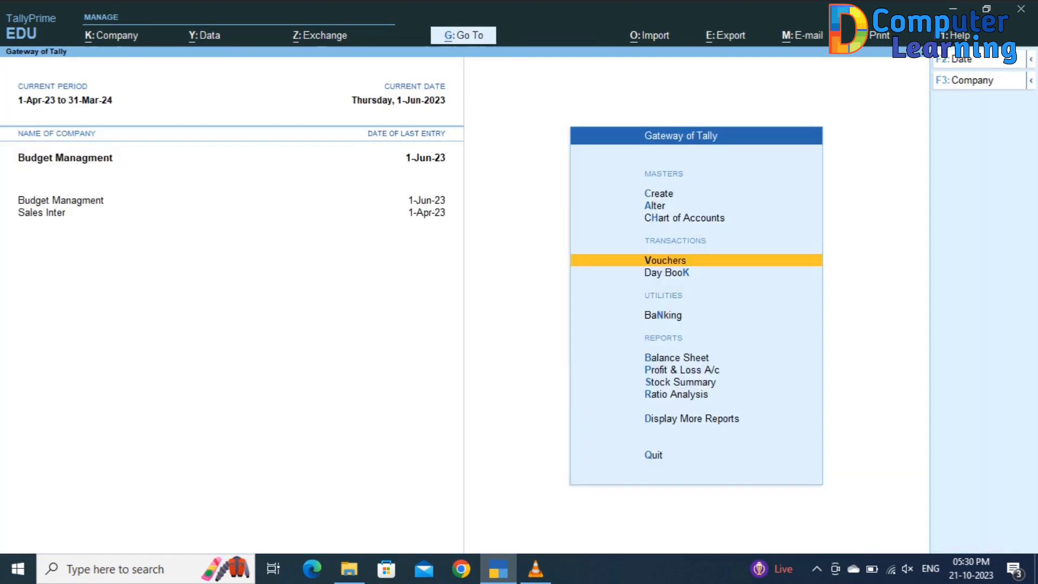
Step: Open the Trial Balance report from the additional reports
{"action": "key", "text": "Down"}
{"action": "key", "text": "Down"}
{"action": "key", "text": "Down"}
{"action": "key", "text": "Down"}
{"action": "key", "text": "Down"}
{"action": "key", "text": "Down"}
{"action": "key", "text": "Down"}
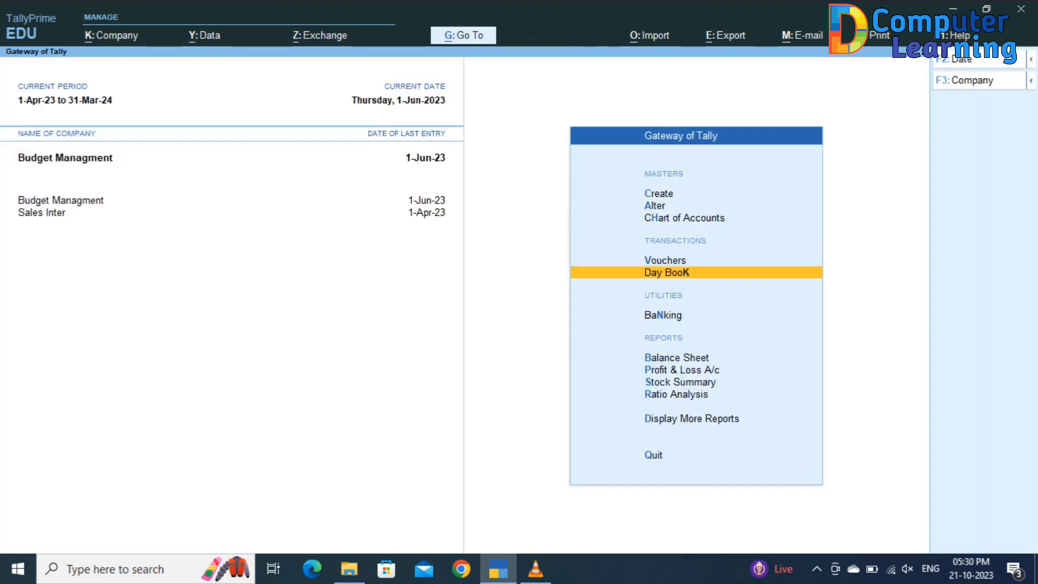
{"action": "key", "text": "Return"}
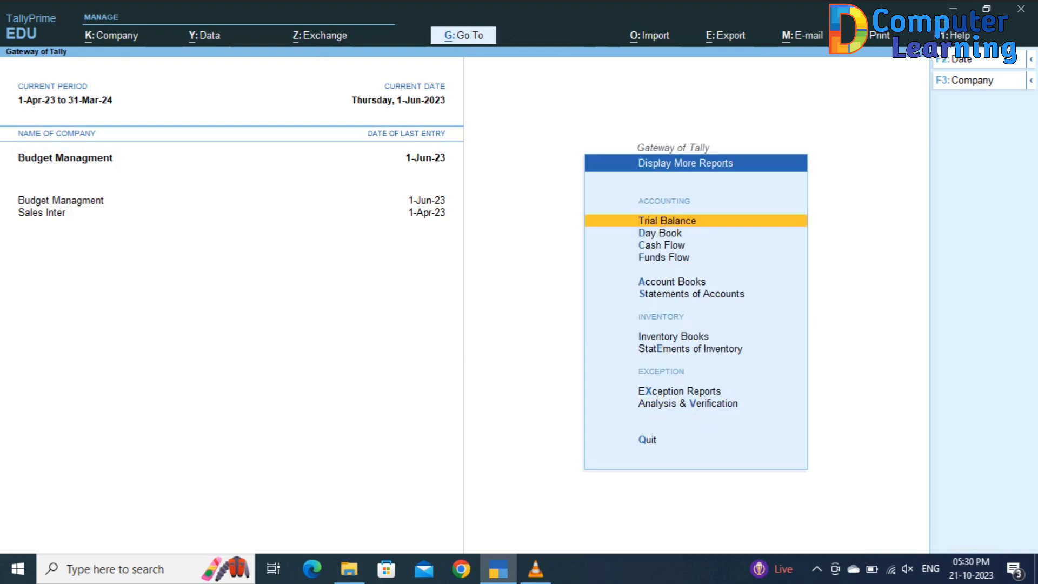
{"action": "key", "text": "Return"}
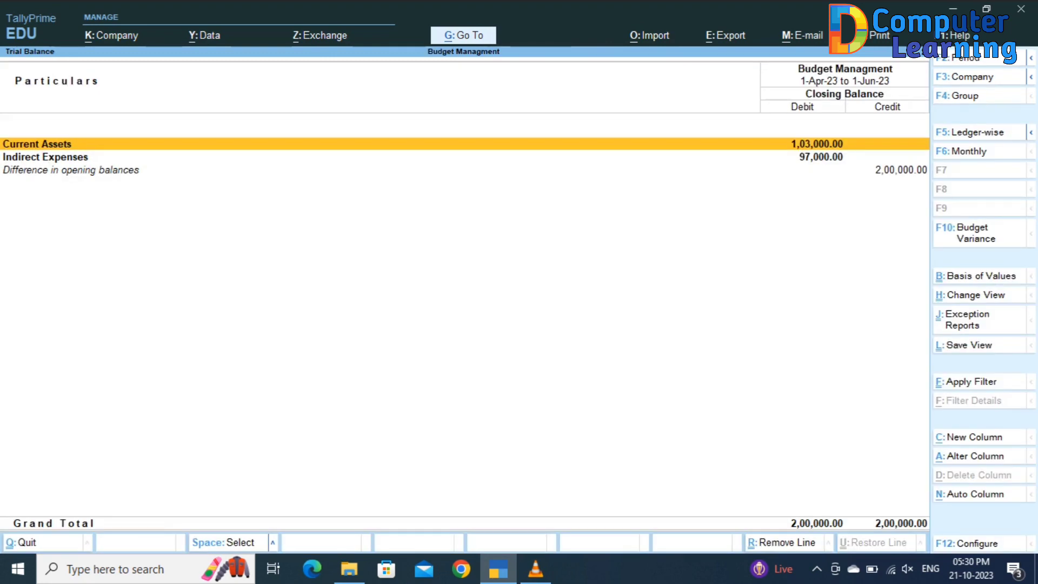
Step: Open the Indirect Expenses group and show its Budget Variance against Expense Budget
{"action": "key", "text": "Down"}
{"action": "key", "text": "Return"}
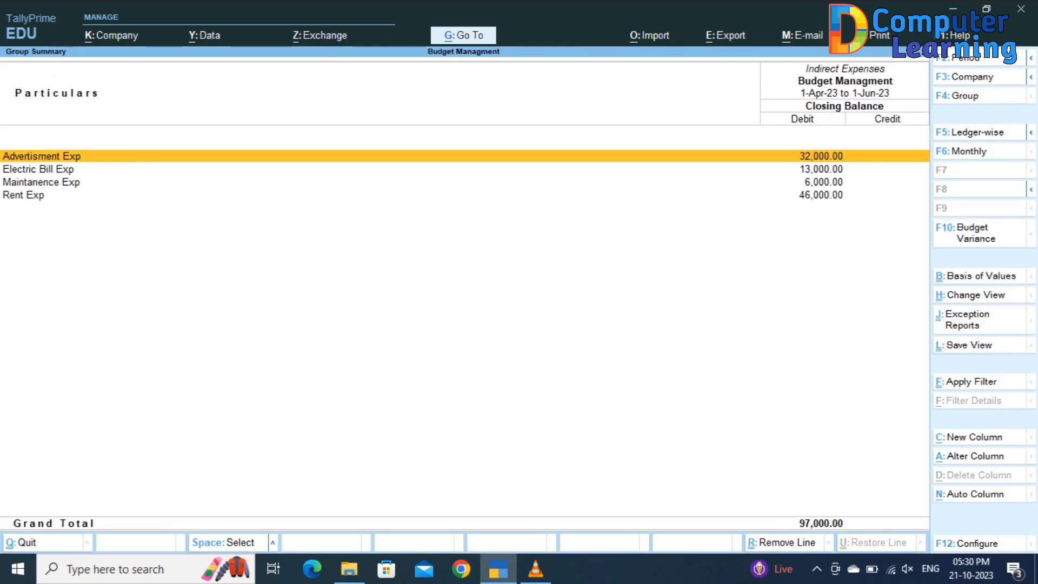
{"action": "key", "text": "F10"}
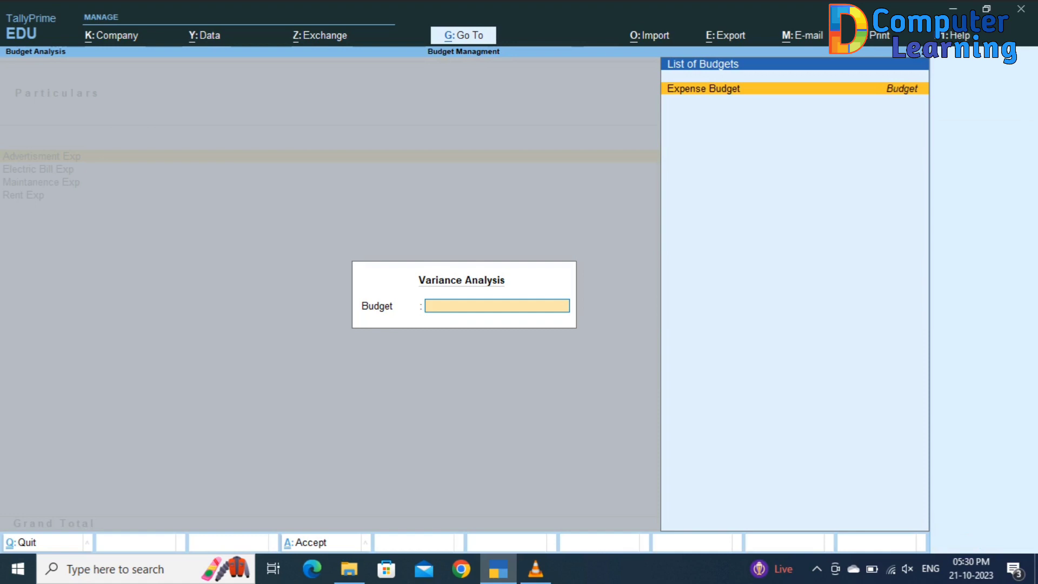
{"action": "key", "text": "Return"}
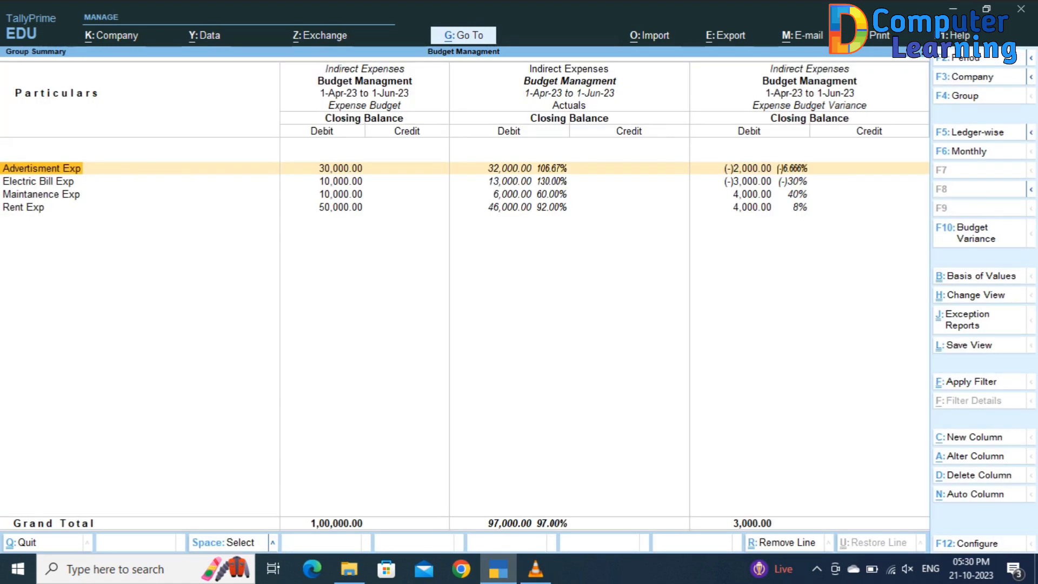
Step: Compare the budget, actual and variance figures for Advertisment Exp, Electric Bill Exp and Maintanence Exp
{"action": "key", "text": "Right"}
{"action": "key", "text": "Right"}
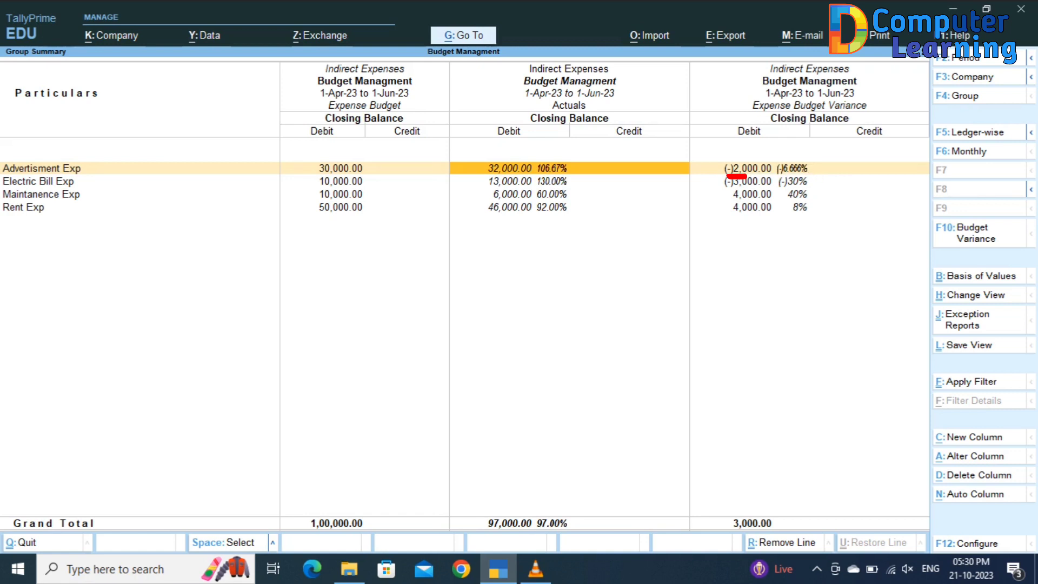
{"action": "key", "text": "Right"}
{"action": "key", "text": "Left"}
{"action": "key", "text": "Down"}
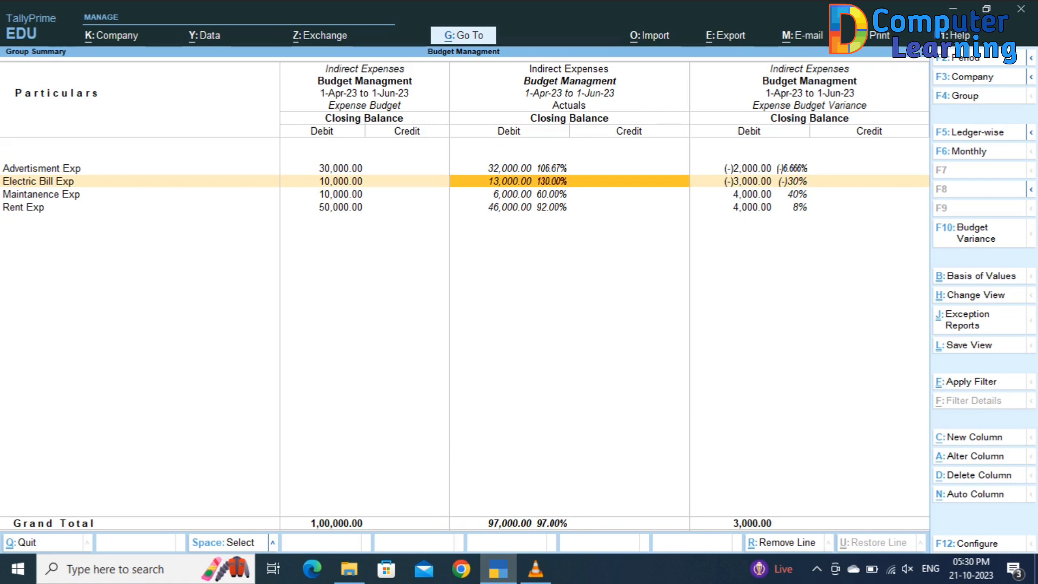
{"action": "key", "text": "Right"}
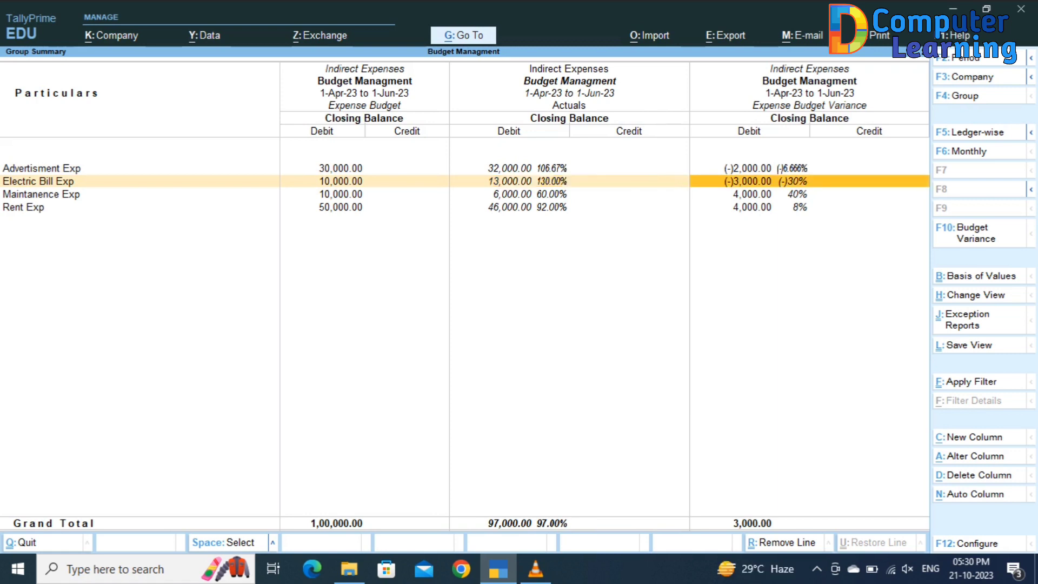
{"action": "key", "text": "Left"}
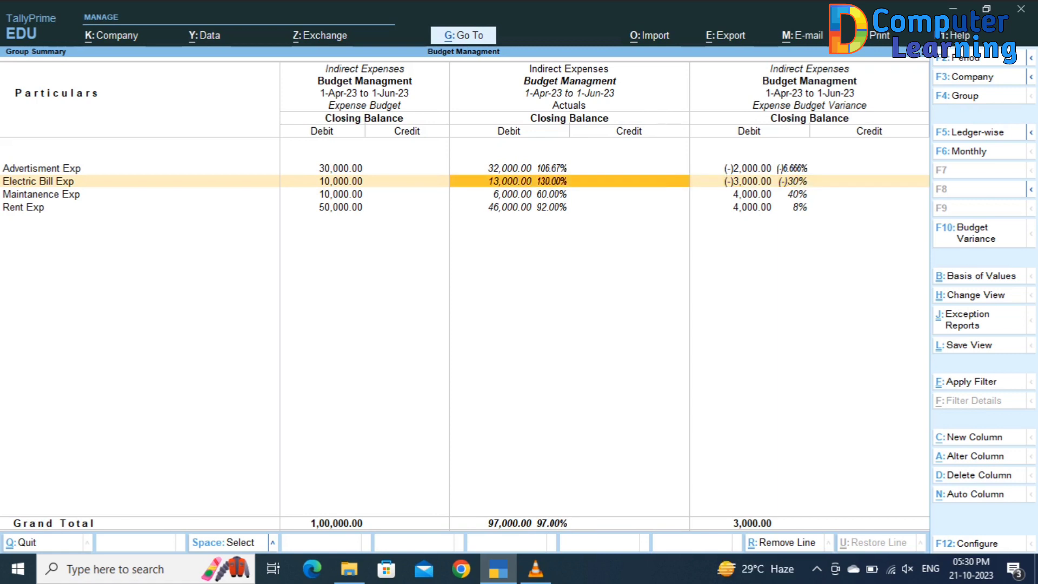
{"action": "key", "text": "Left"}
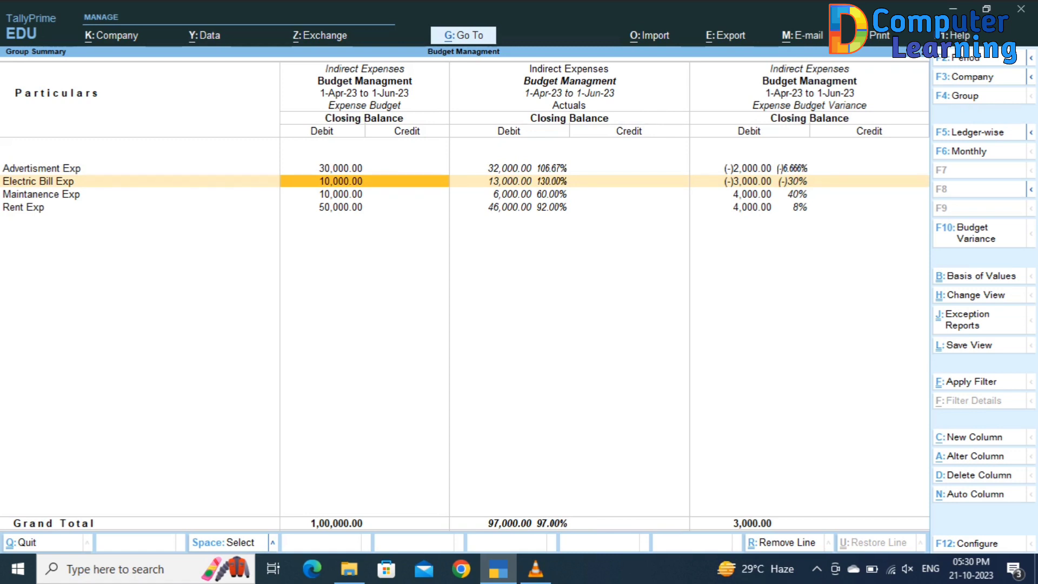
{"action": "key", "text": "Down"}
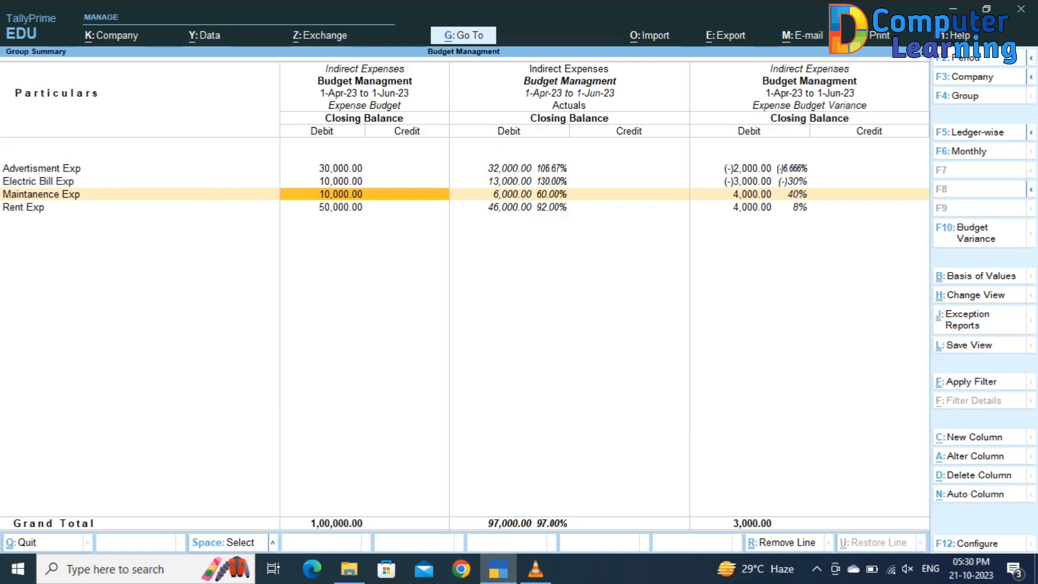
{"action": "key", "text": "Right"}
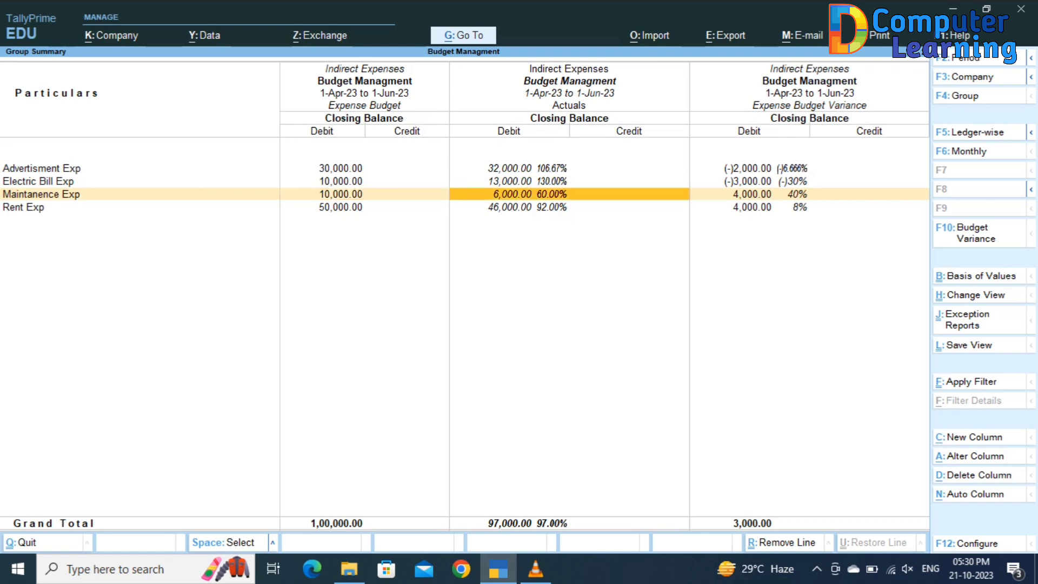
{"action": "key", "text": "Right"}
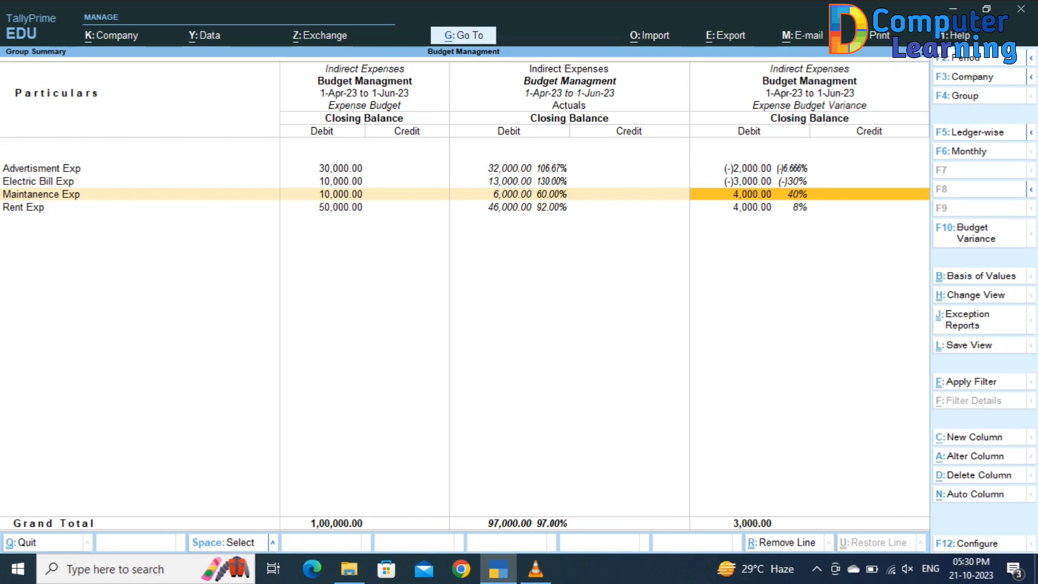
{"action": "key", "text": "Left"}
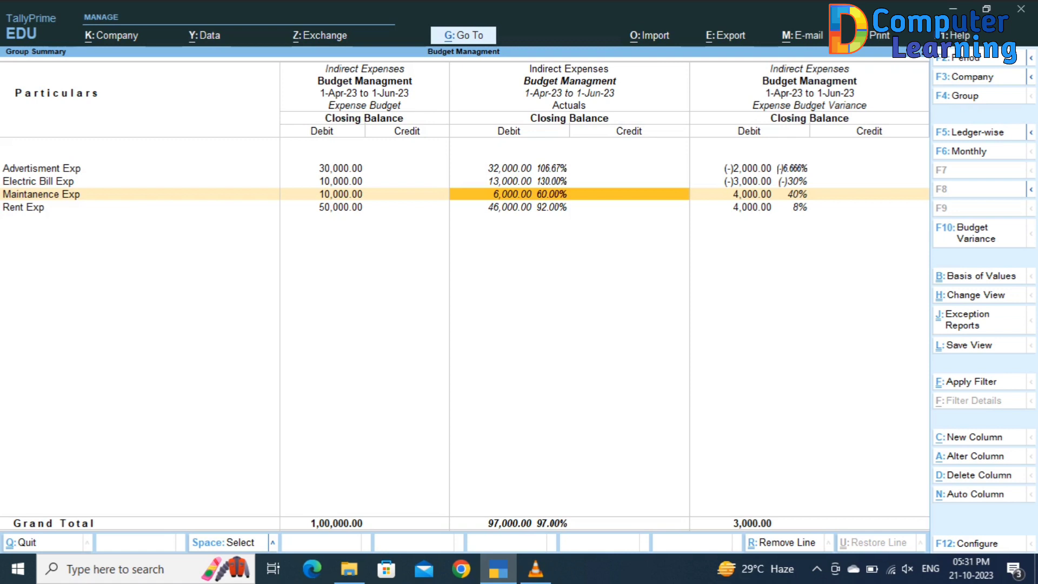
{"action": "key", "text": "Left"}
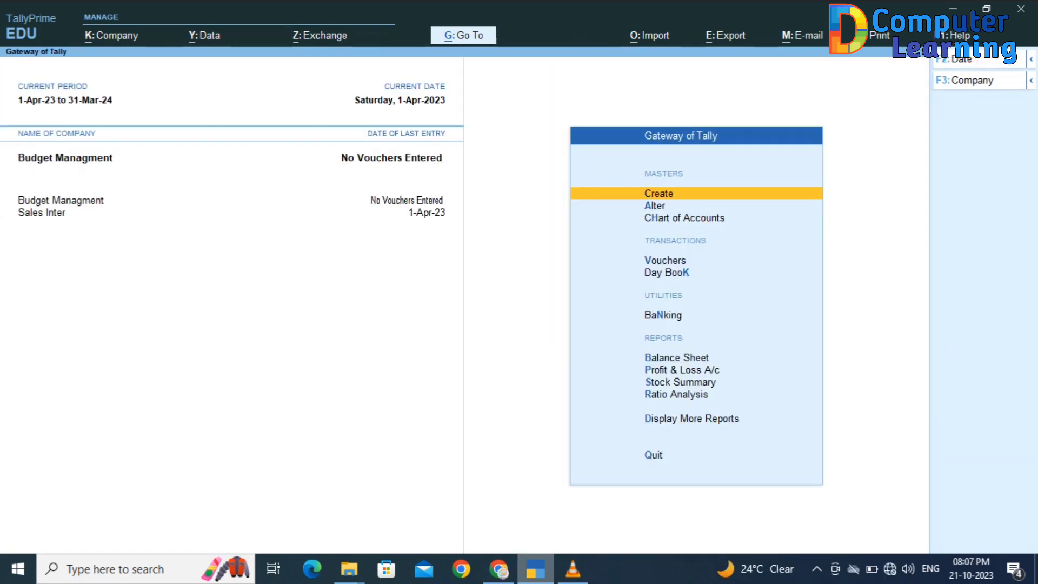
Step: Expand the list of masters to show more and start creating a new Budget master
{"action": "key", "text": "Return"}
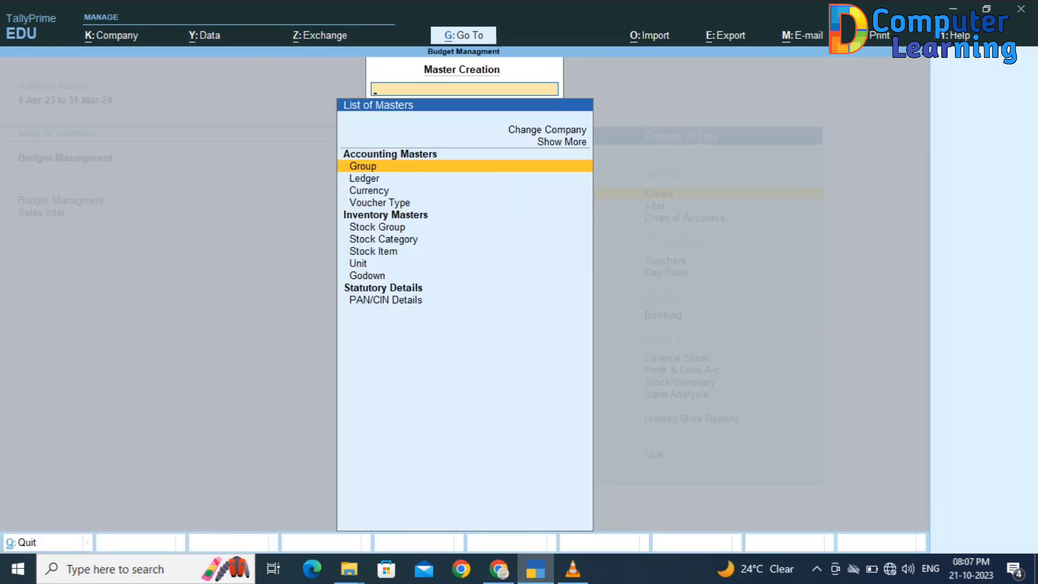
{"action": "key", "text": "Up"}
{"action": "key", "text": "Return"}
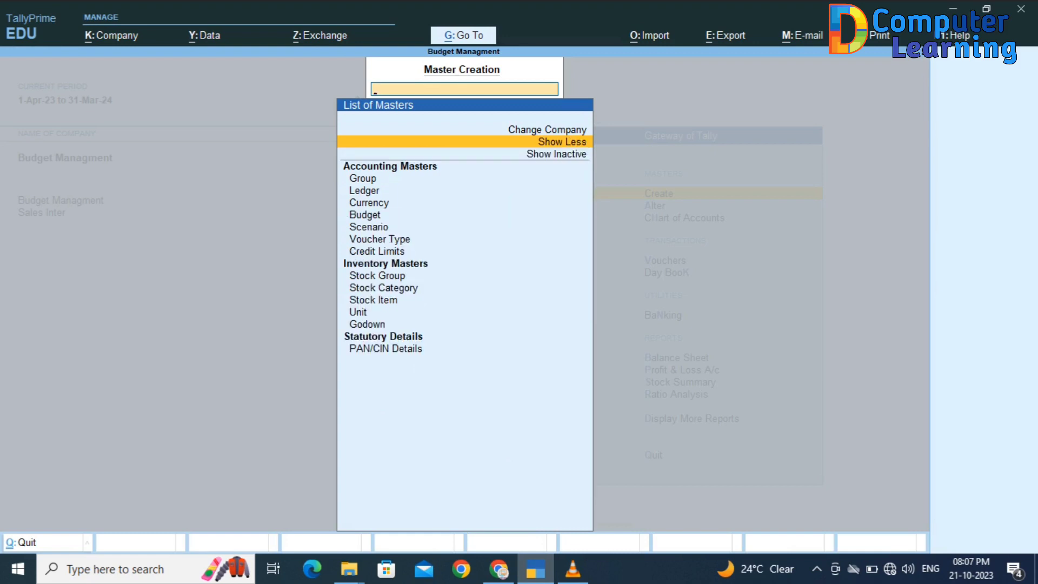
{"action": "key", "text": "Down"}
{"action": "key", "text": "Down"}
{"action": "key", "text": "Down"}
{"action": "key", "text": "Down"}
{"action": "key", "text": "Down"}
{"action": "key", "text": "Return"}
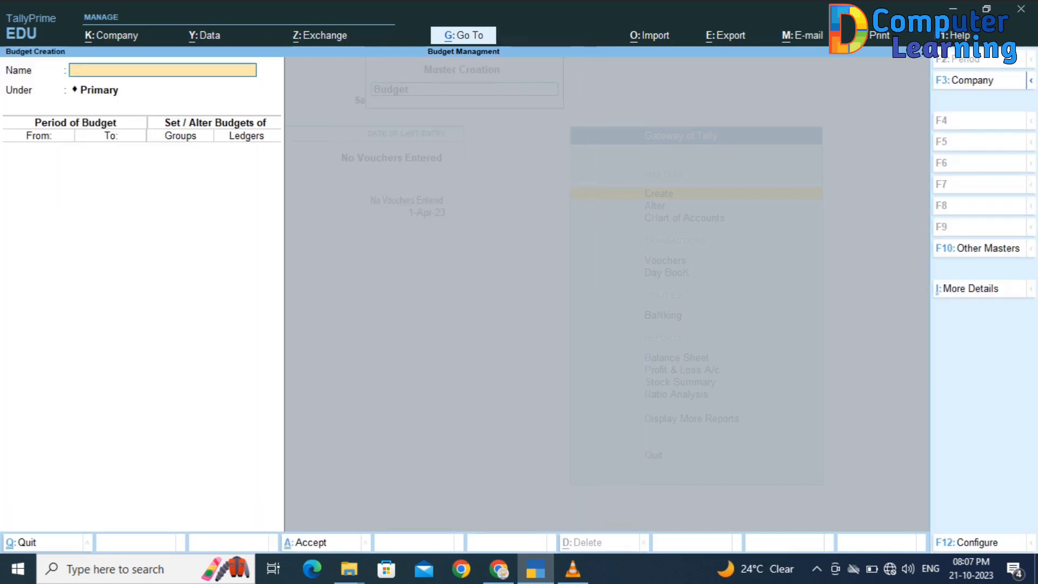
Step: Name the budget Sales Budget under Primary and set its period from 1-May-23 to 31-May-23
{"action": "type", "text": "Sales by"}
{"action": "key", "text": "BackSpace"}
{"action": "type", "text": "udget"}
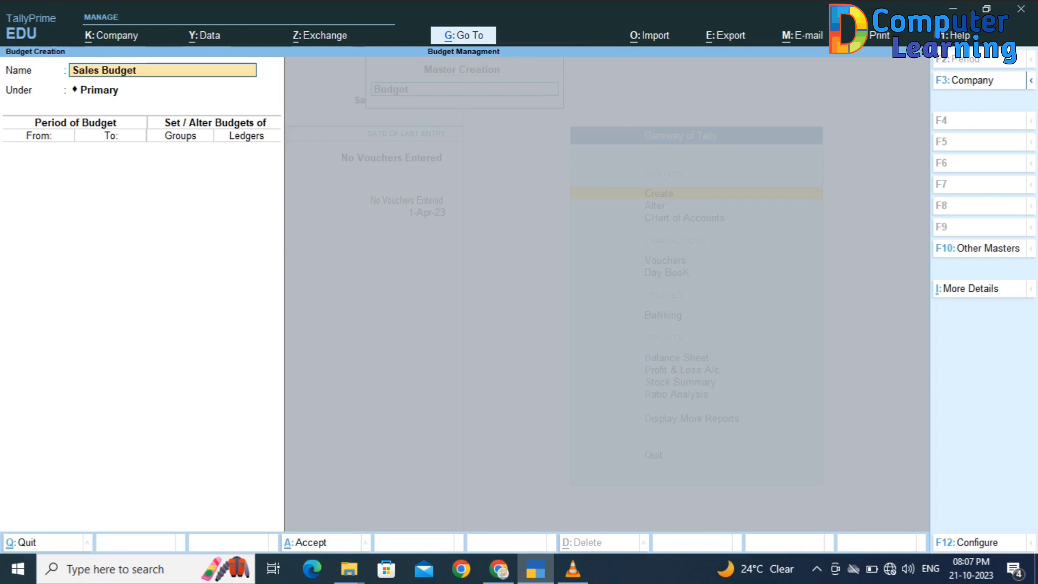
{"action": "key", "text": "Return"}
{"action": "key", "text": "Return"}
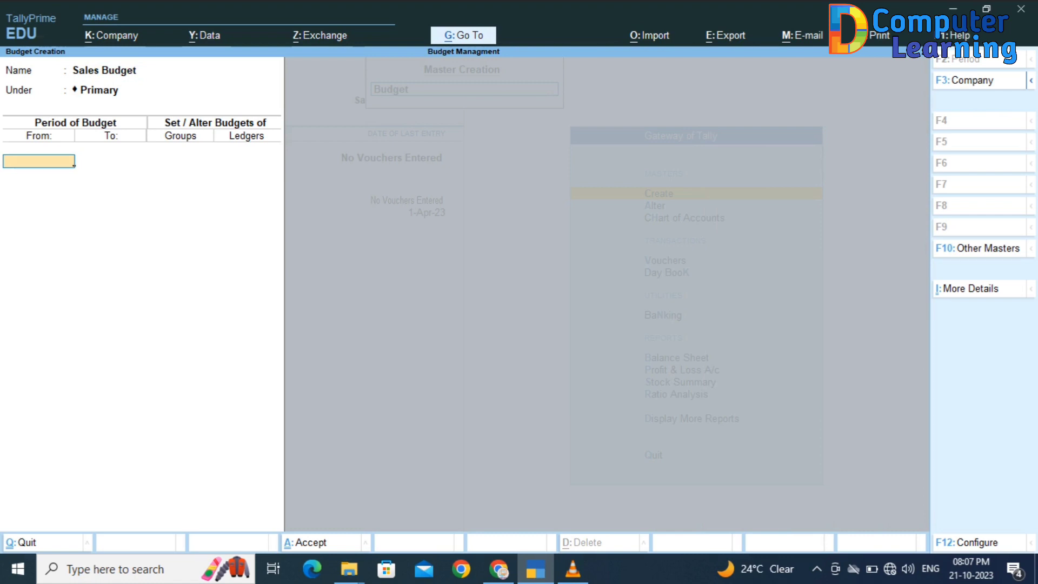
{"action": "type", "text": "1-5"}
{"action": "key", "text": "Return"}
{"action": "type", "text": "31-5"}
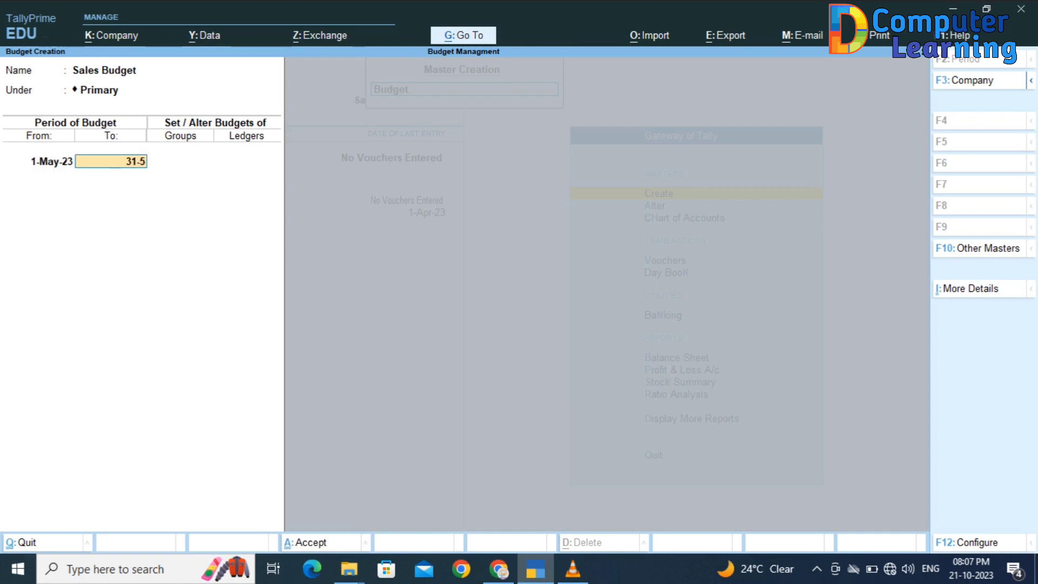
{"action": "key", "text": "Return"}
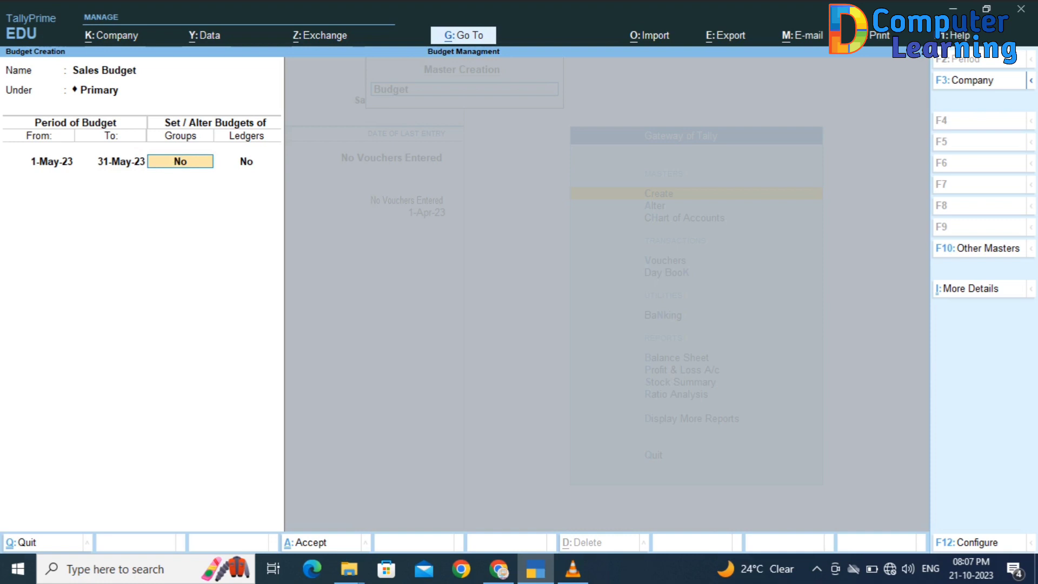
Step: Enable group budgets for the May period and budget Sales Accounts at 30,000 On Nett Transactions
{"action": "type", "text": "y"}
{"action": "key", "text": "Return"}
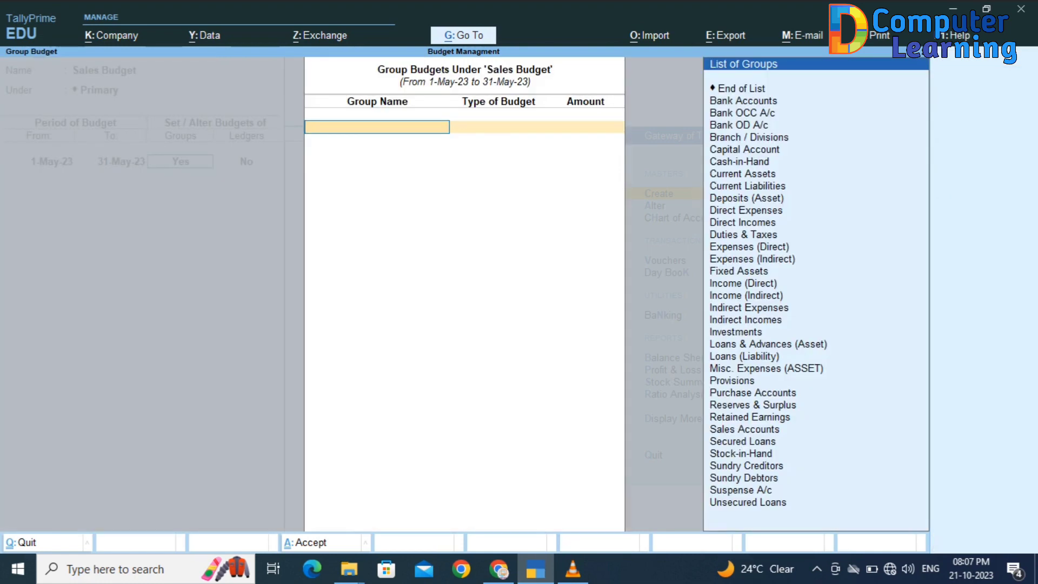
{"action": "type", "text": "Sal"}
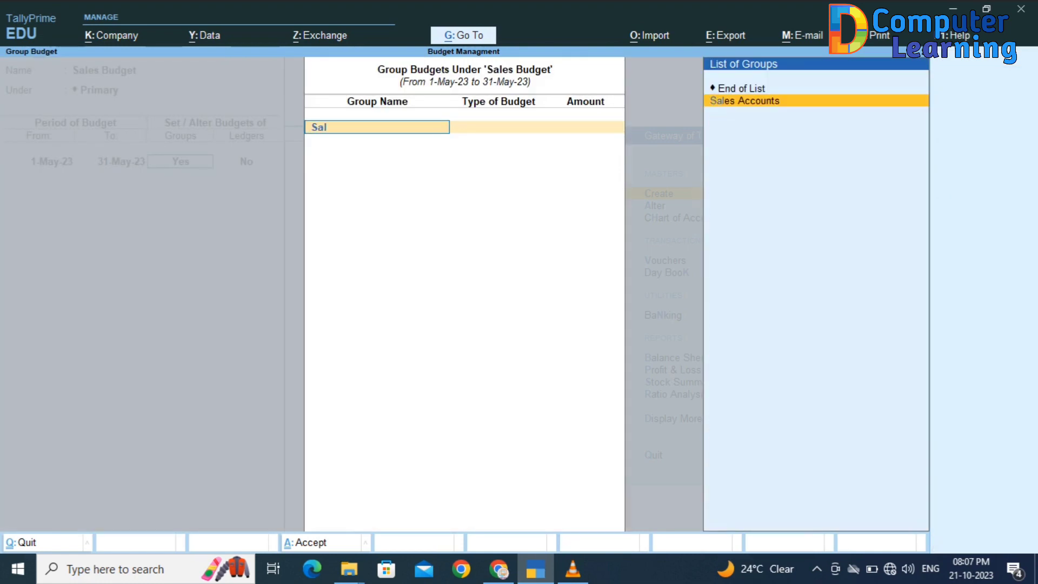
{"action": "key", "text": "Return"}
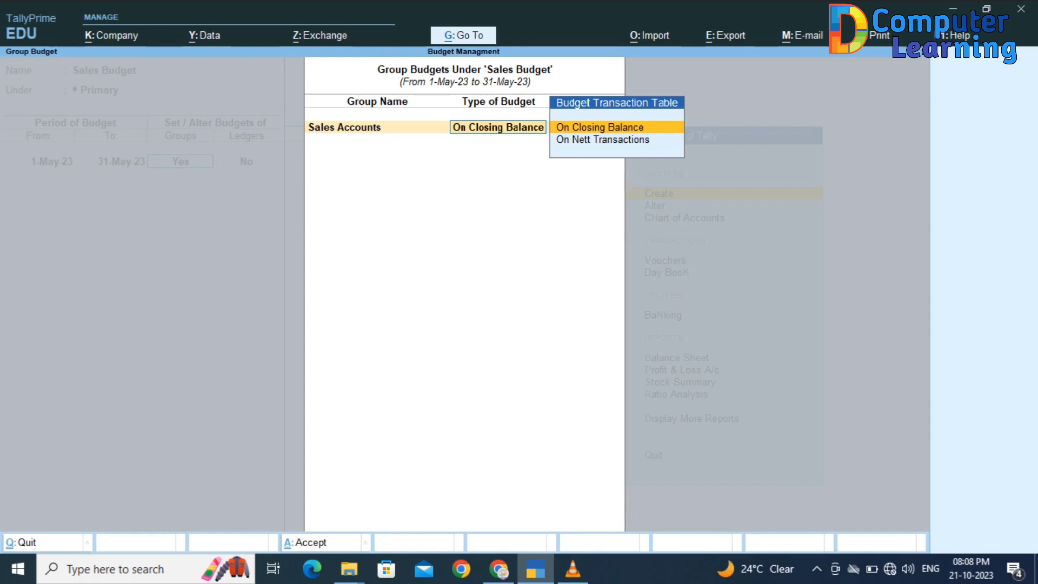
{"action": "key", "text": "Down"}
{"action": "key", "text": "Return"}
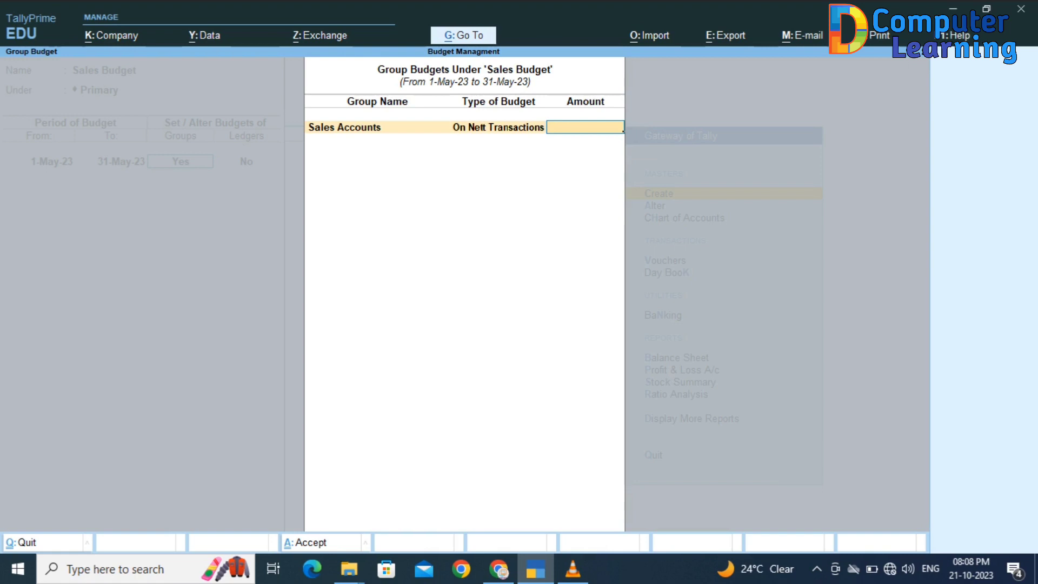
{"action": "type", "text": "30,000"}
{"action": "key", "text": "Return"}
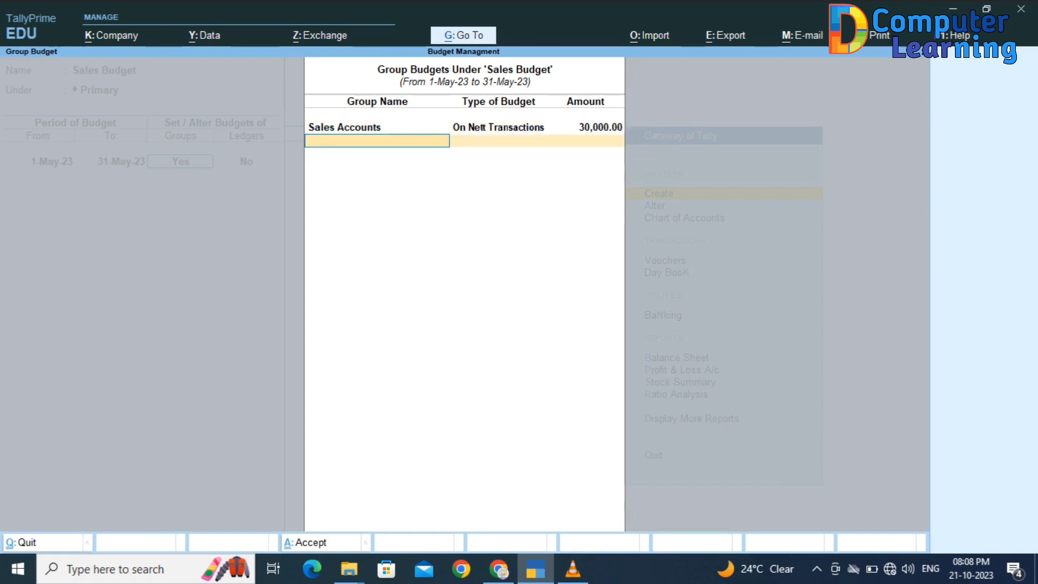
{"action": "key", "text": "Return"}
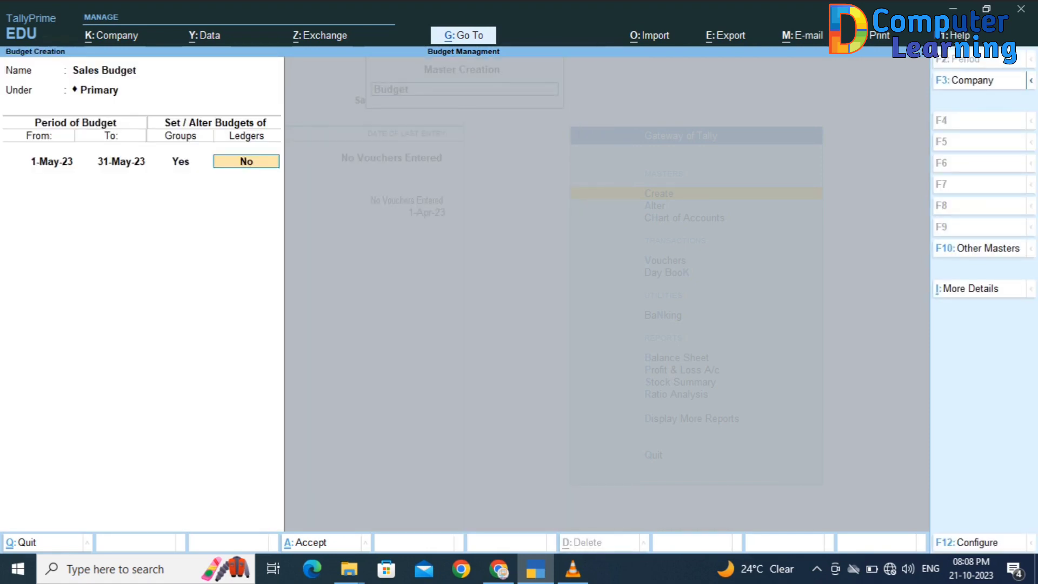
Step: Enable ledger budgets for the May period and budget the Sales ledger at 30,000 On Nett Transactions
{"action": "type", "text": "y"}
{"action": "key", "text": "Return"}
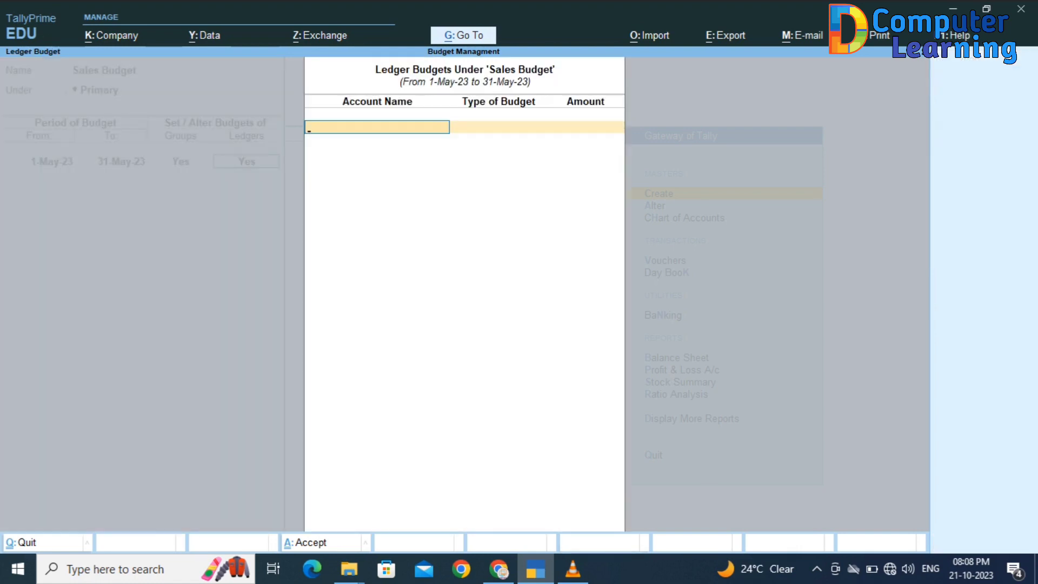
{"action": "type", "text": "S"}
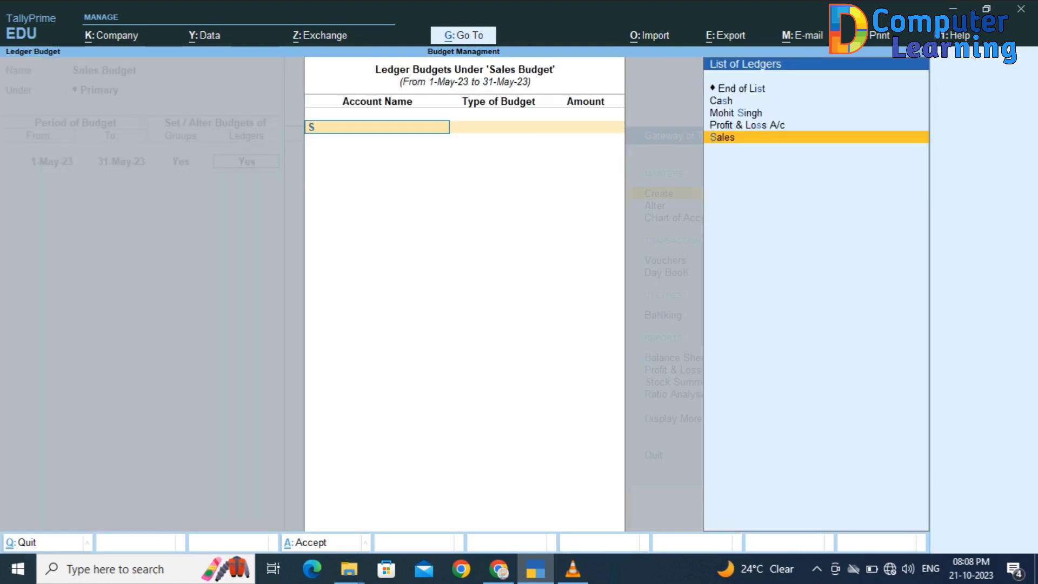
{"action": "key", "text": "Return"}
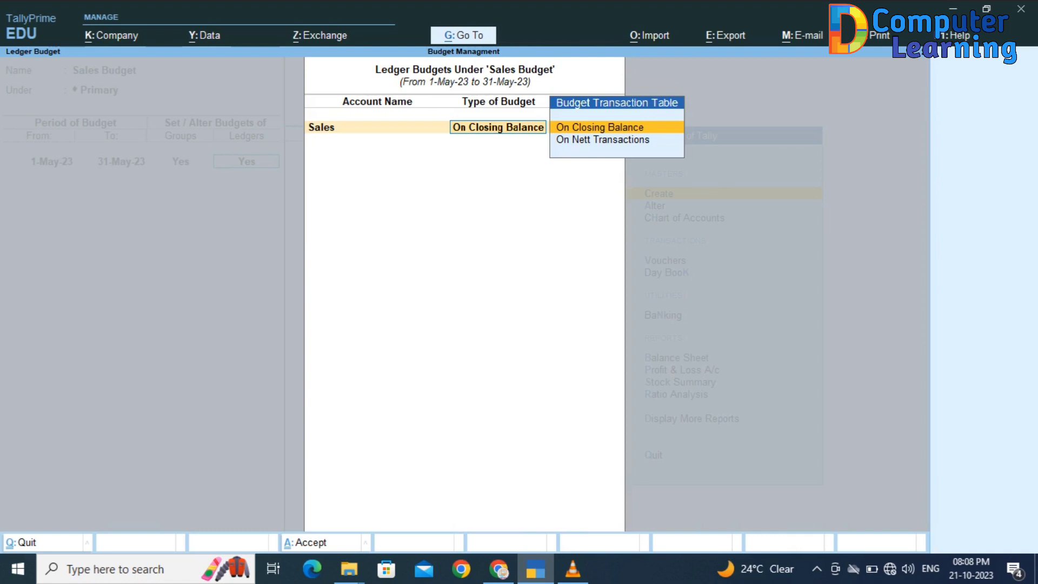
{"action": "key", "text": "Down"}
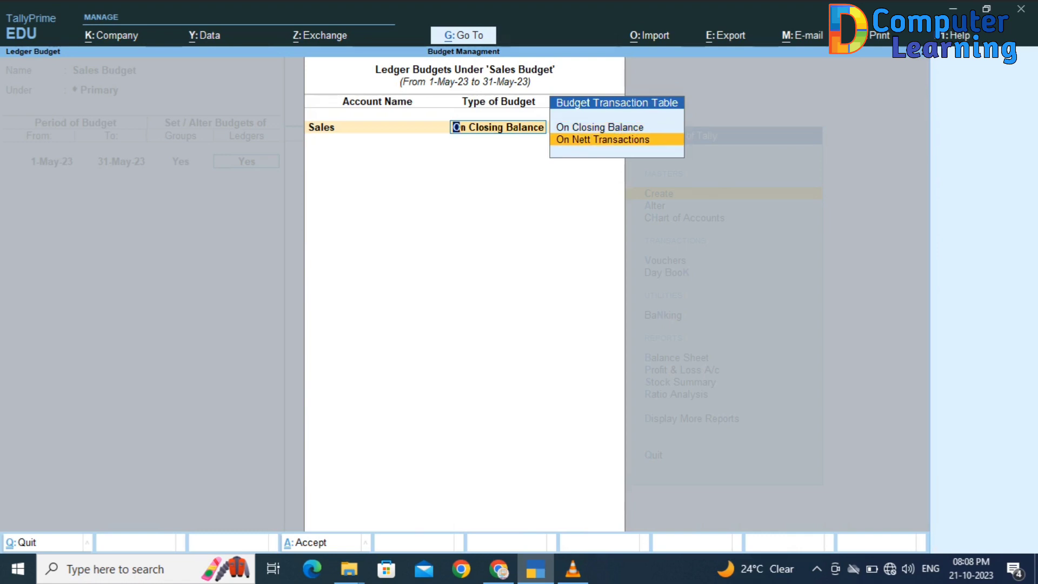
{"action": "key", "text": "Return"}
{"action": "type", "text": "3"}
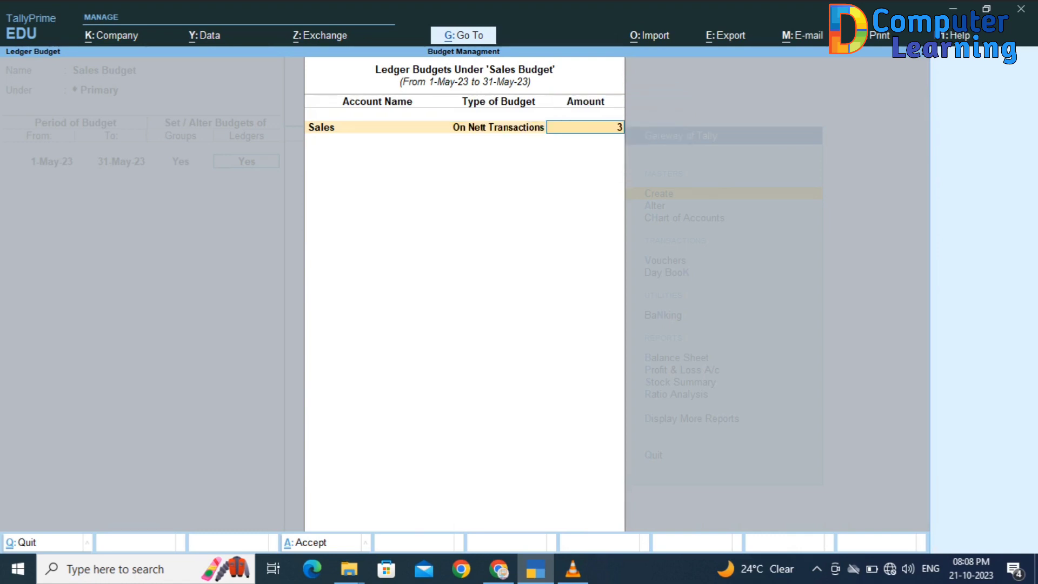
{"action": "type", "text": "0,000000"}
{"action": "key", "text": "Return"}
{"action": "key", "text": "Return"}
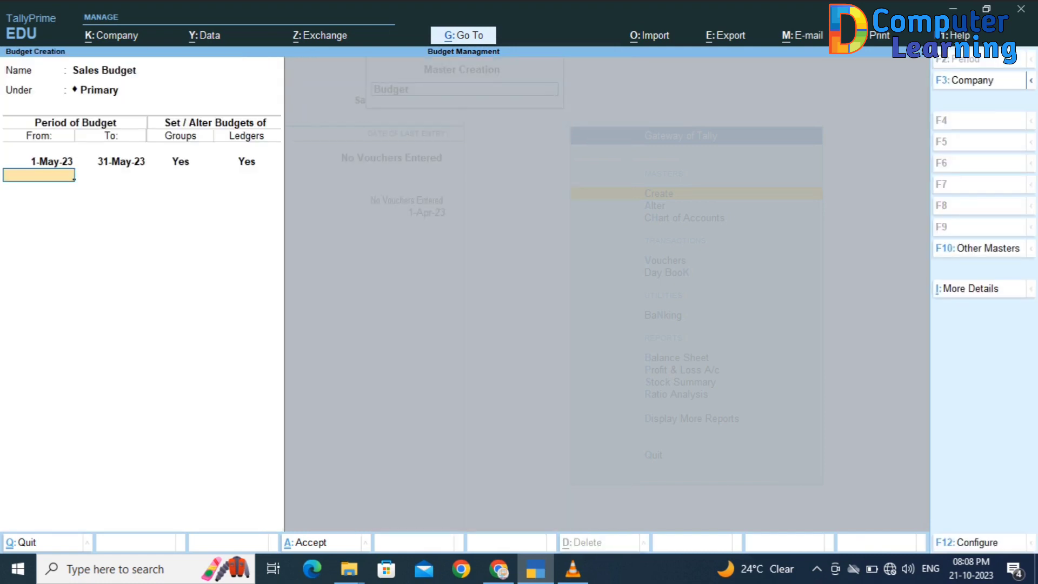
Step: Save the Sales Budget and return to the Gateway of Tally
{"action": "key", "text": "Return"}
{"action": "key", "text": "Return"}
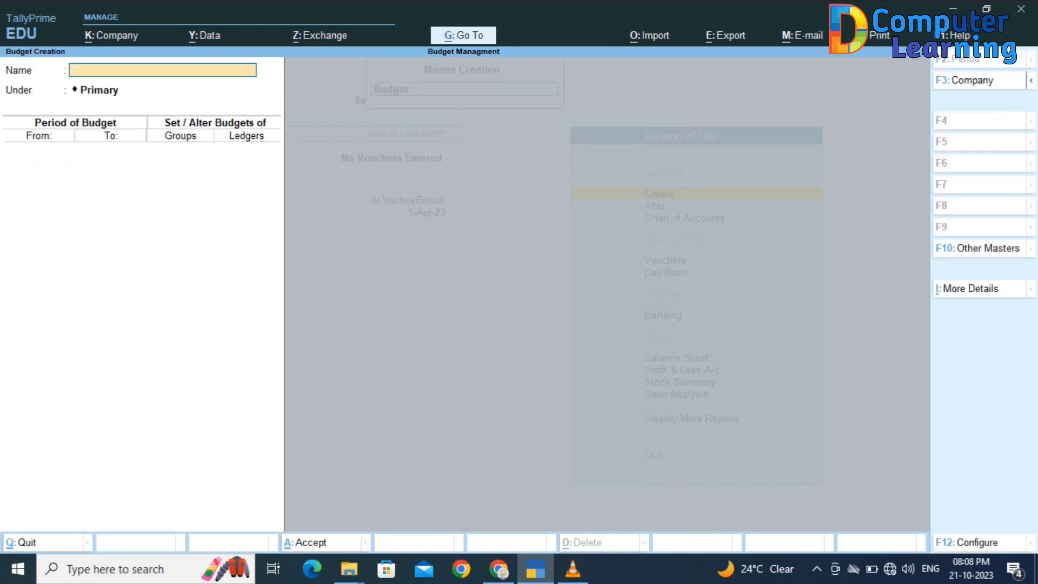
{"action": "key", "text": "Escape"}
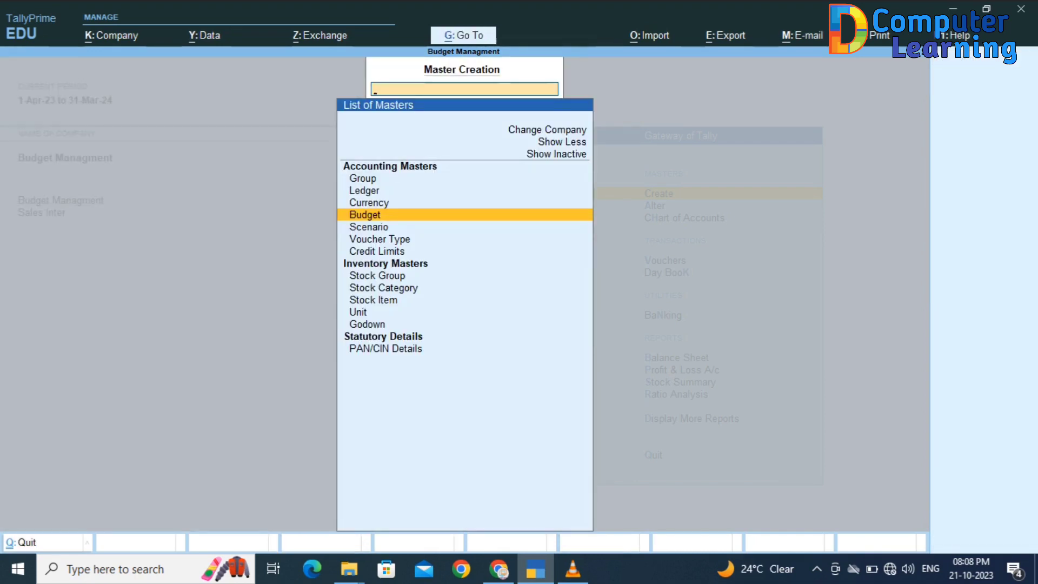
{"action": "key", "text": "Escape"}
Step: Start voucher entry and switch the new voucher to the Sales type
{"action": "key", "text": "Down"}
{"action": "key", "text": "Down"}
{"action": "key", "text": "Down"}
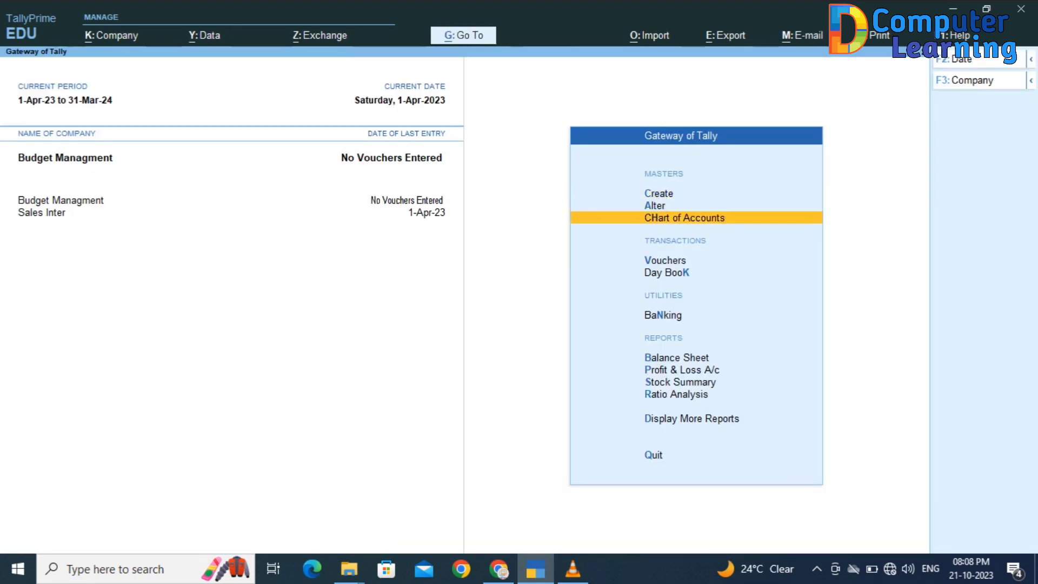
{"action": "key", "text": "Return"}
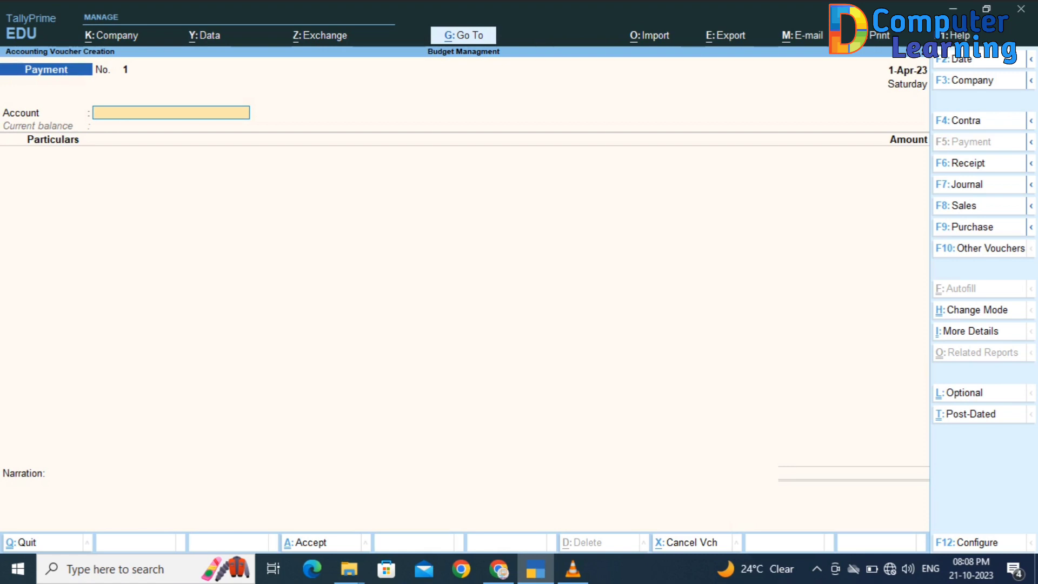
{"action": "key", "text": "F8"}
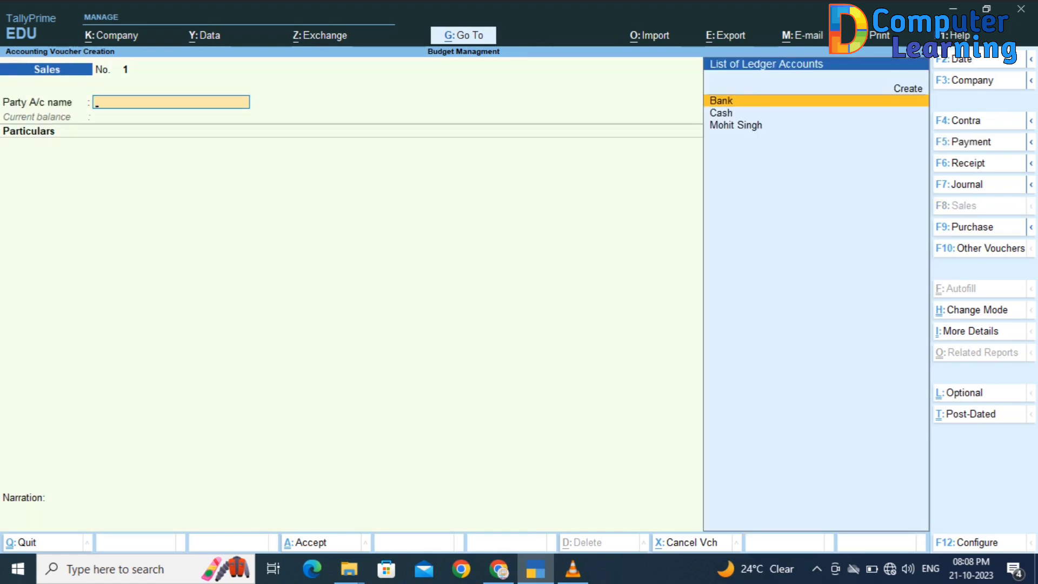
{"action": "key", "text": "F8"}
Step: Choose the customer's ledger as the party account, leaving the dispatch details blank and keeping the default party details
{"action": "key", "text": "Down"}
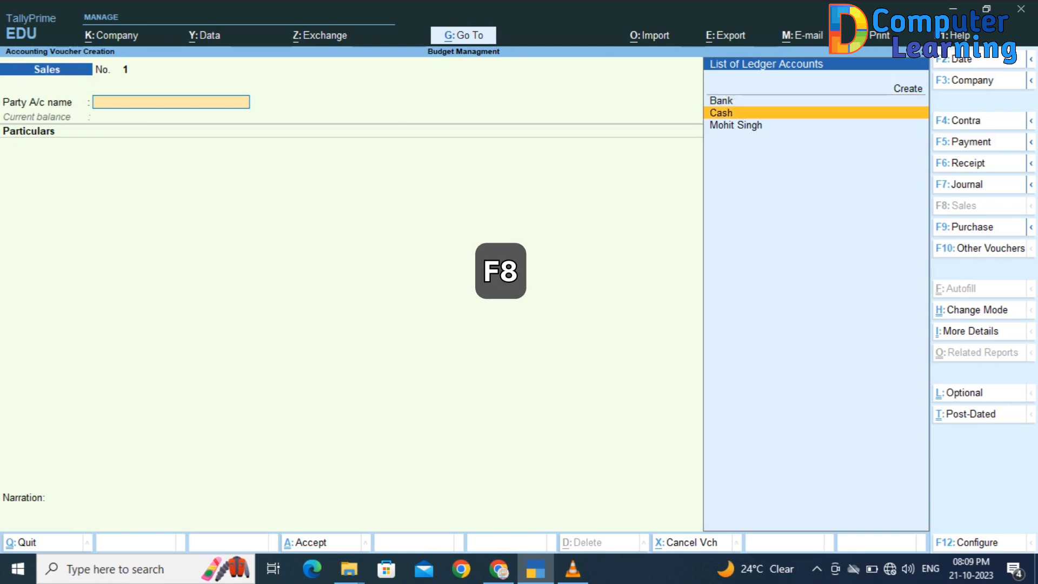
{"action": "key", "text": "Down"}
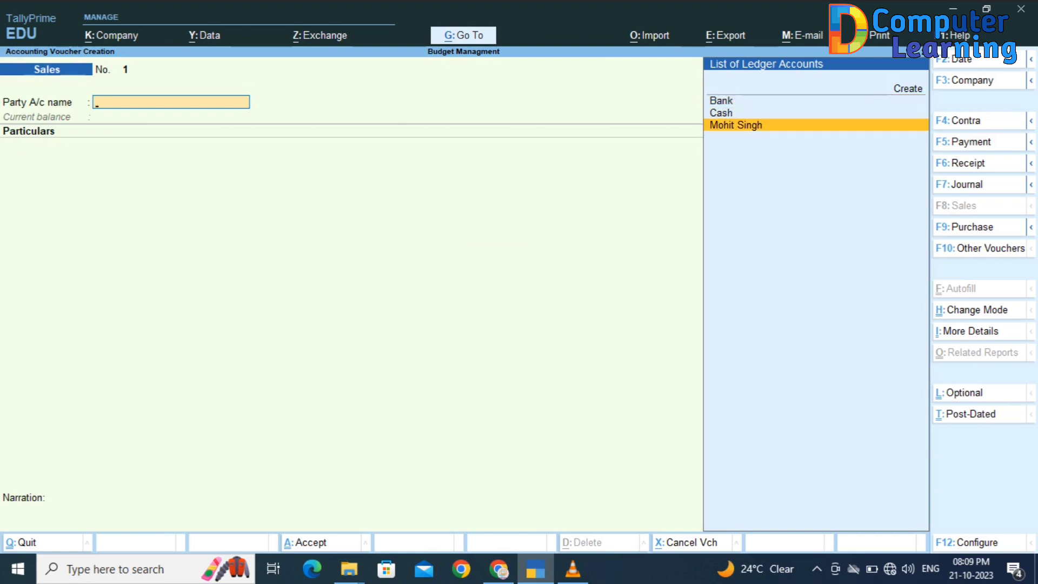
{"action": "key", "text": "Return"}
{"action": "key", "text": "Return"}
{"action": "key", "text": "Return"}
{"action": "key", "text": "Return"}
{"action": "key", "text": "Return"}
{"action": "key", "text": "Return"}
{"action": "key", "text": "Return"}
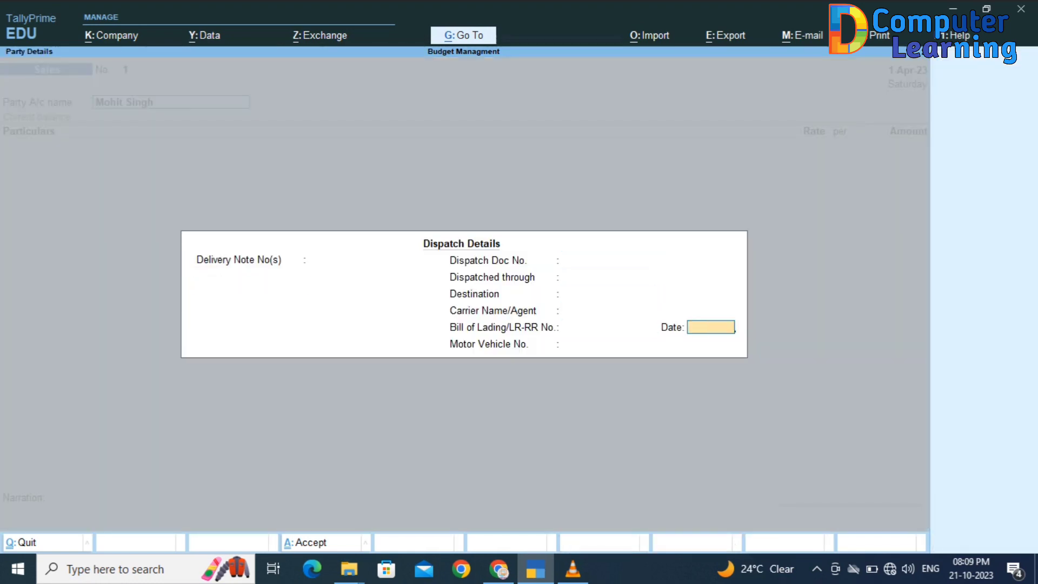
{"action": "key", "text": "Return"}
{"action": "key", "text": "Return"}
{"action": "key", "text": "Return"}
{"action": "key", "text": "Return"}
{"action": "key", "text": "Return"}
{"action": "key", "text": "Return"}
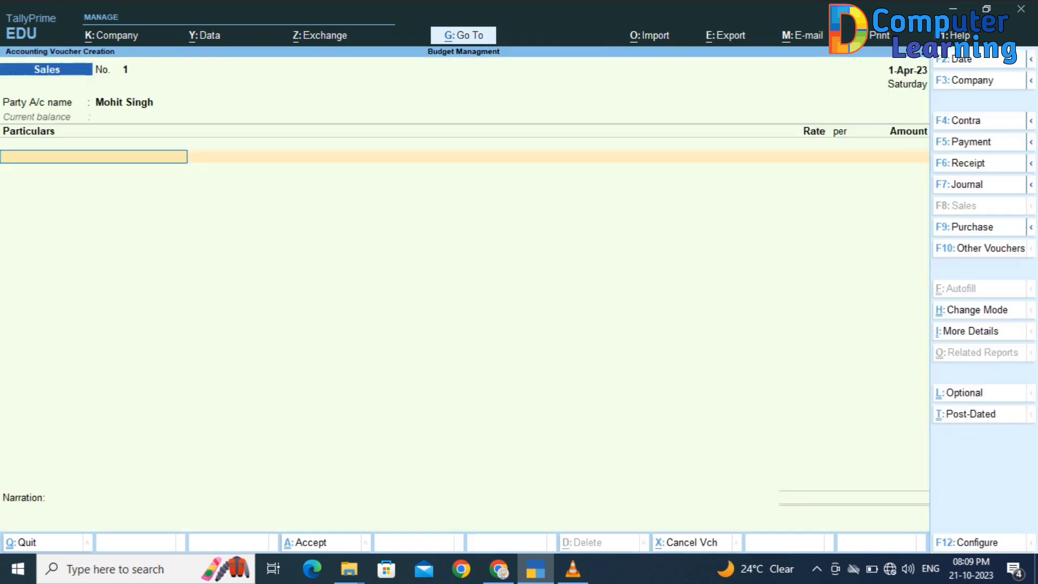
Step: Add the Sales ledger as the voucher's first particulars line, leaving its amount empty
{"action": "key", "text": "Return"}
{"action": "key", "text": "BackSpace"}
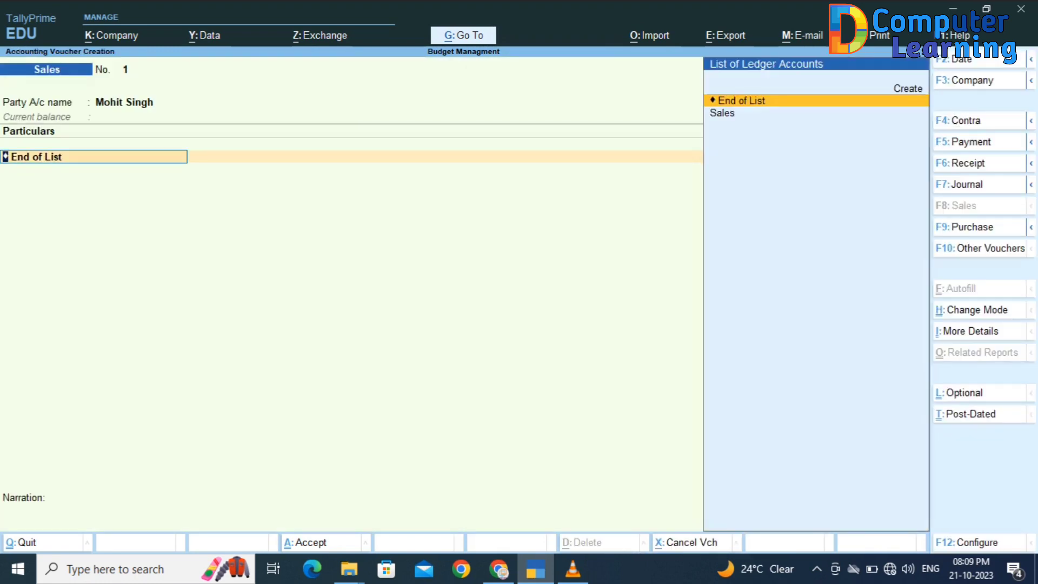
{"action": "key", "text": "Down"}
{"action": "key", "text": "Return"}
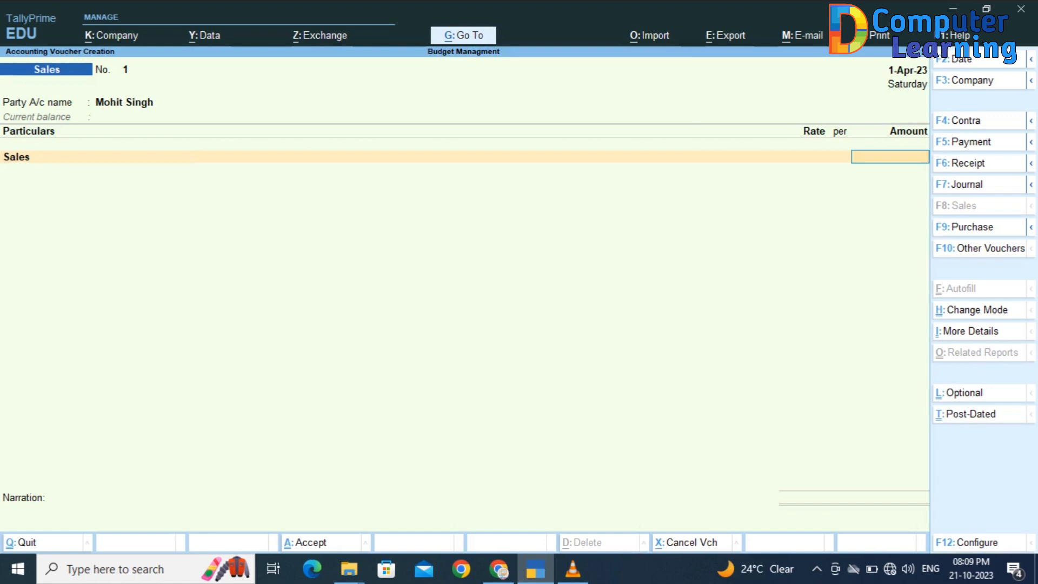
{"action": "type", "text": "20"}
{"action": "key", "text": "BackSpace"}
{"action": "key", "text": "BackSpace"}
Step: Set the voucher date to 1-May-23 and the Sales amount to 2,000
{"action": "key", "text": "F2"}
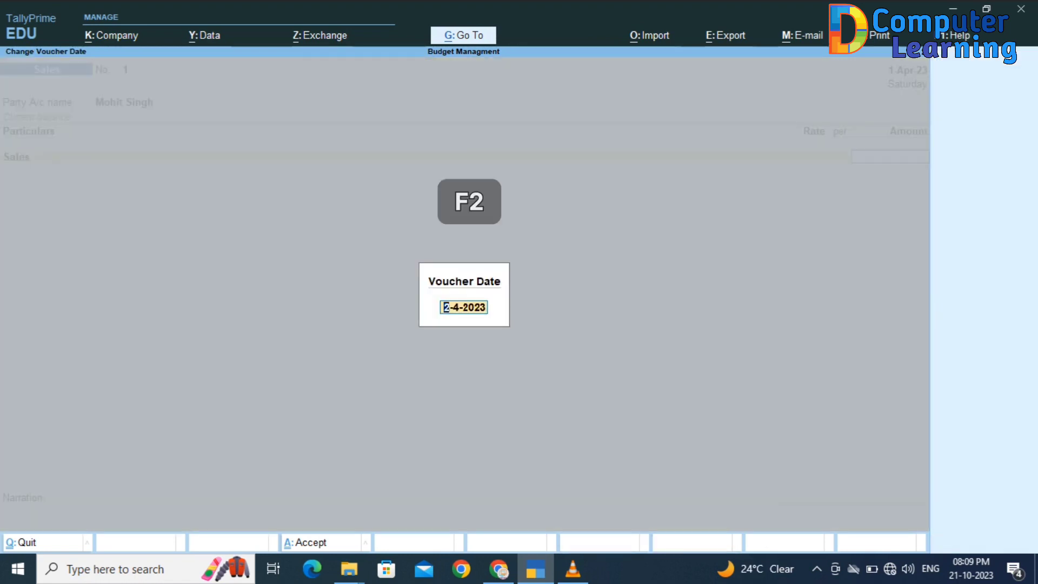
{"action": "key", "text": "BackSpace"}
{"action": "type", "text": "1"}
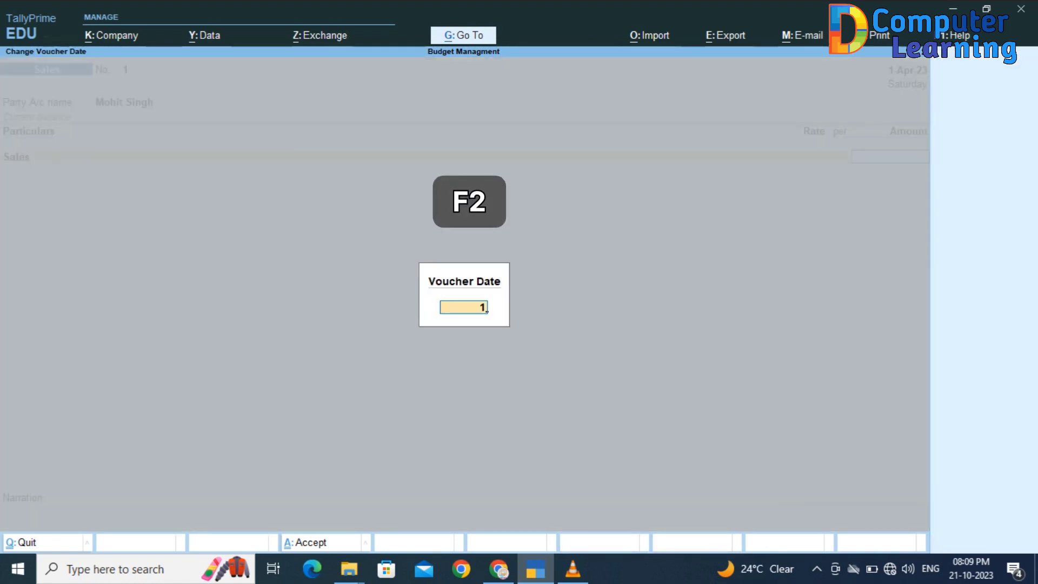
{"action": "type", "text": "-5"}
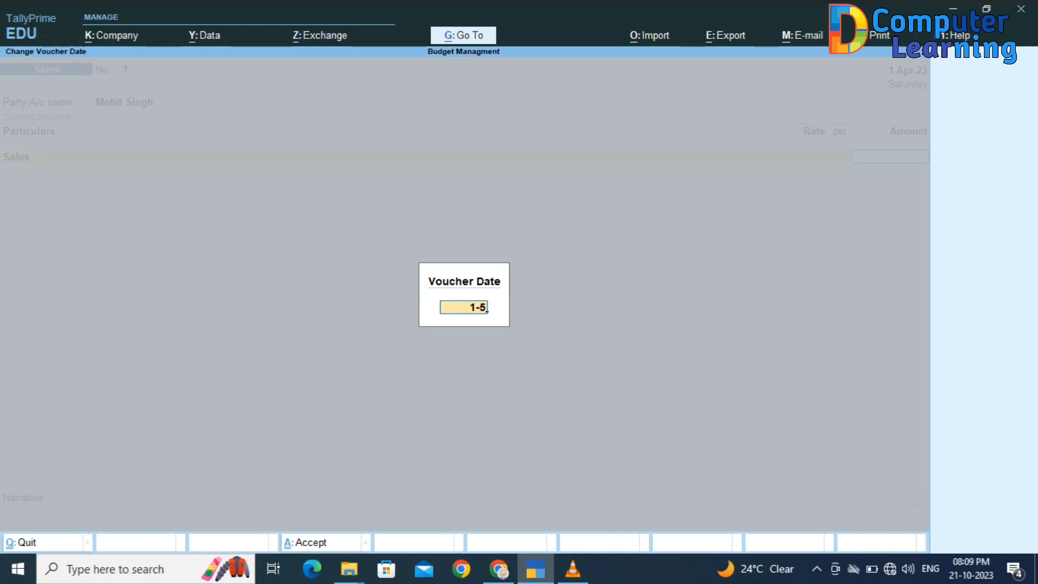
{"action": "key", "text": "Return"}
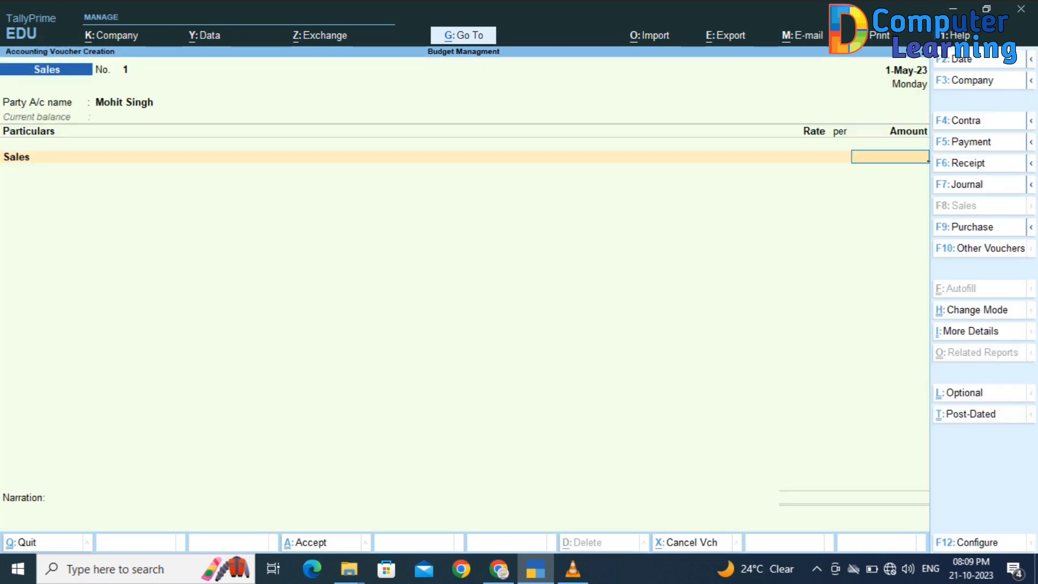
{"action": "type", "text": "2000"}
{"action": "key", "text": "Return"}
{"action": "key", "text": "Return"}
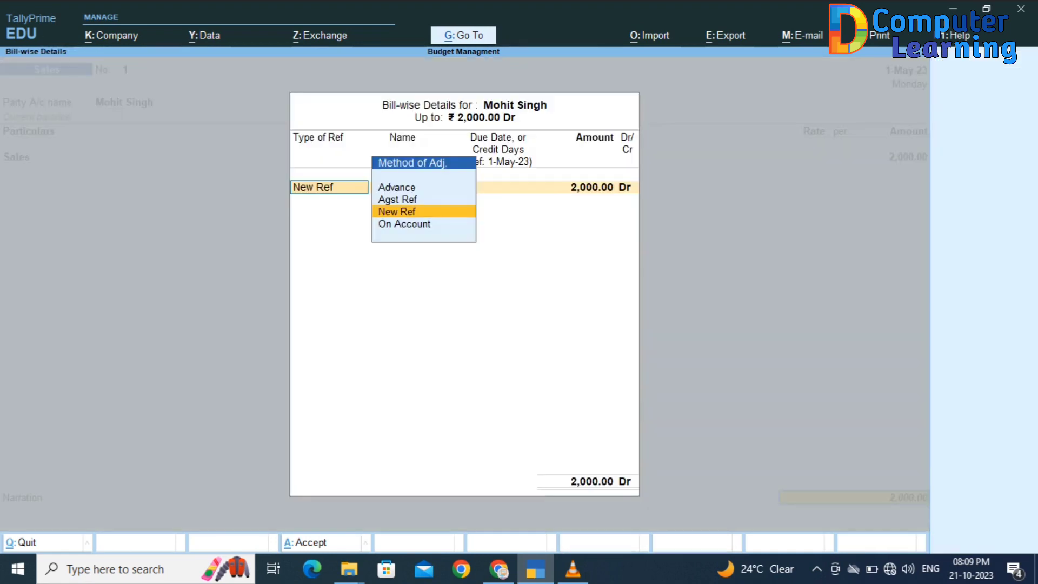
Step: Allocate the full 2,000 to the customer as New Ref 1, then save the sales voucher and leave voucher entry
{"action": "key", "text": "Return"}
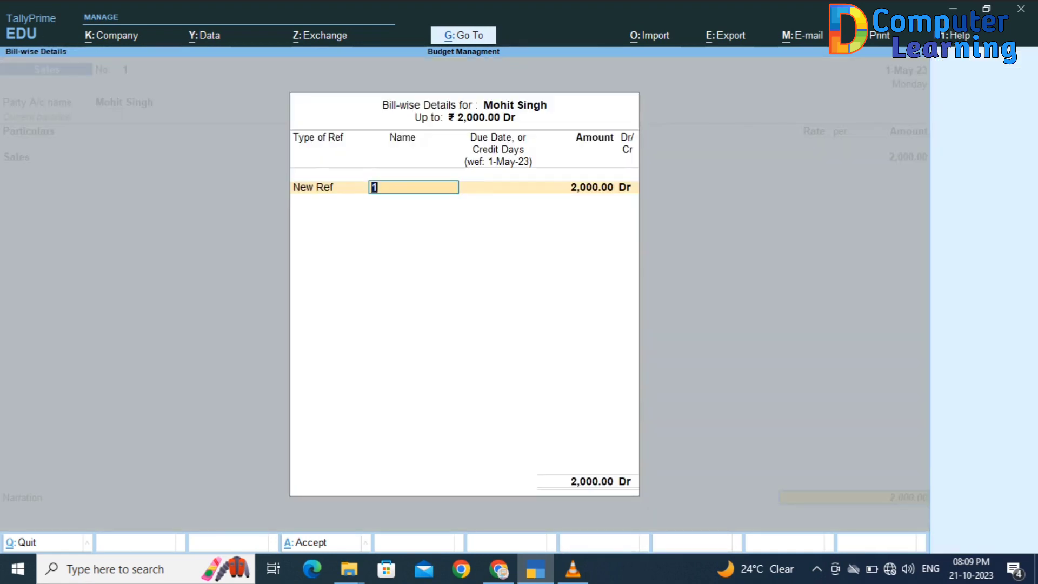
{"action": "key", "text": "Return"}
{"action": "key", "text": "Return"}
{"action": "key", "text": "Return"}
{"action": "key", "text": "Return"}
{"action": "key", "text": "Return"}
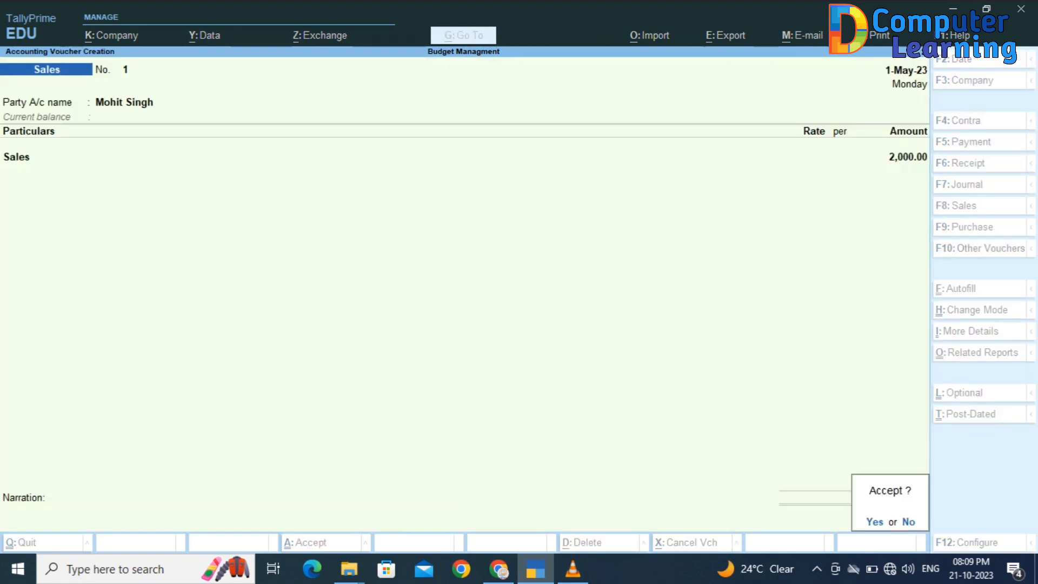
{"action": "key", "text": "Return"}
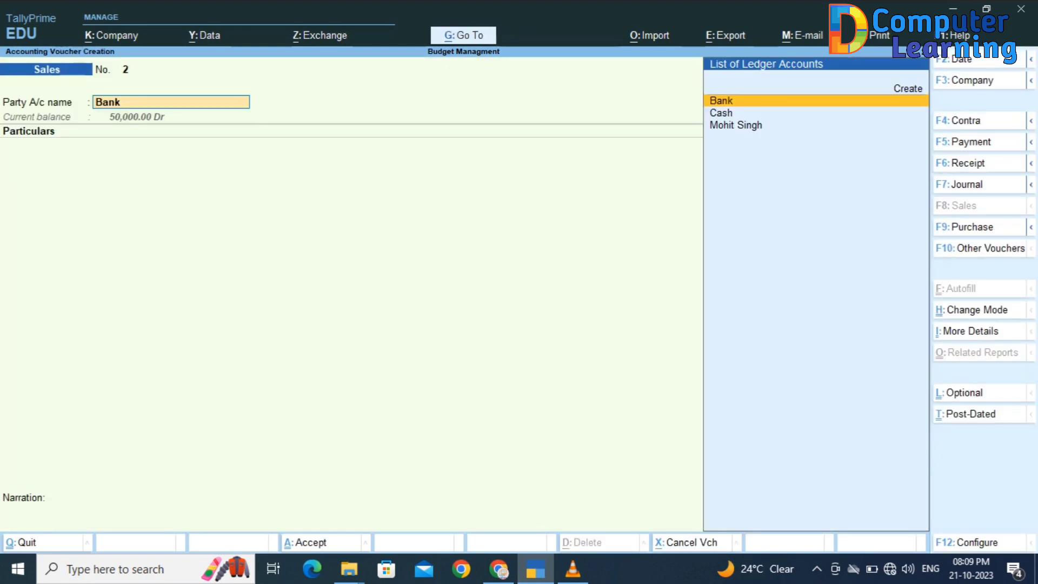
{"action": "key", "text": "BackSpace"}
{"action": "key", "text": "Escape"}
{"action": "key", "text": "y"}
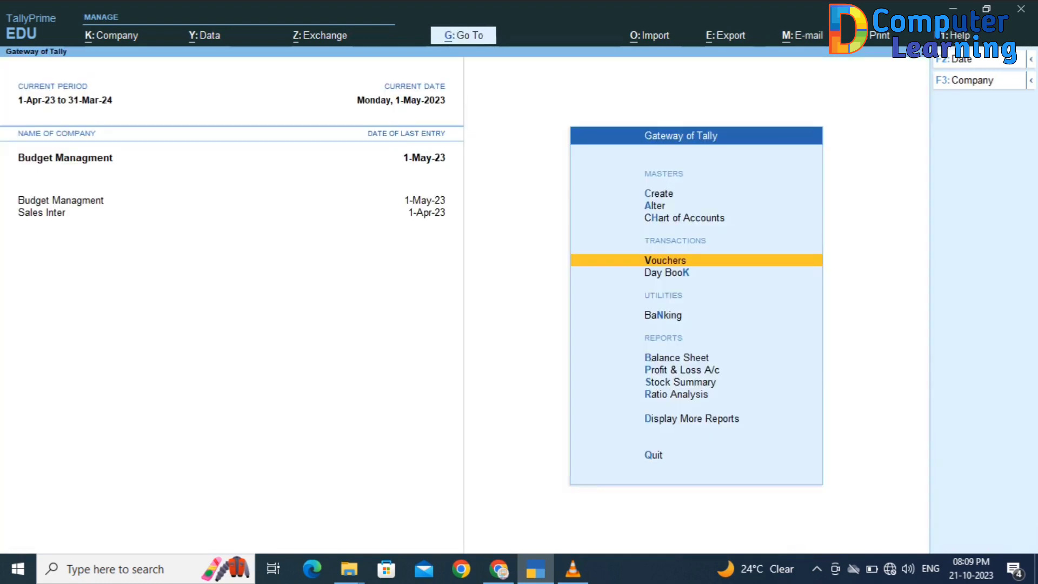
Step: Open the Trial Balance report and drill down into the Sales Accounts group
{"action": "key", "text": "Down"}
{"action": "key", "text": "Down"}
{"action": "key", "text": "Down"}
{"action": "key", "text": "Down"}
{"action": "key", "text": "Down"}
{"action": "key", "text": "Down"}
{"action": "key", "text": "Down"}
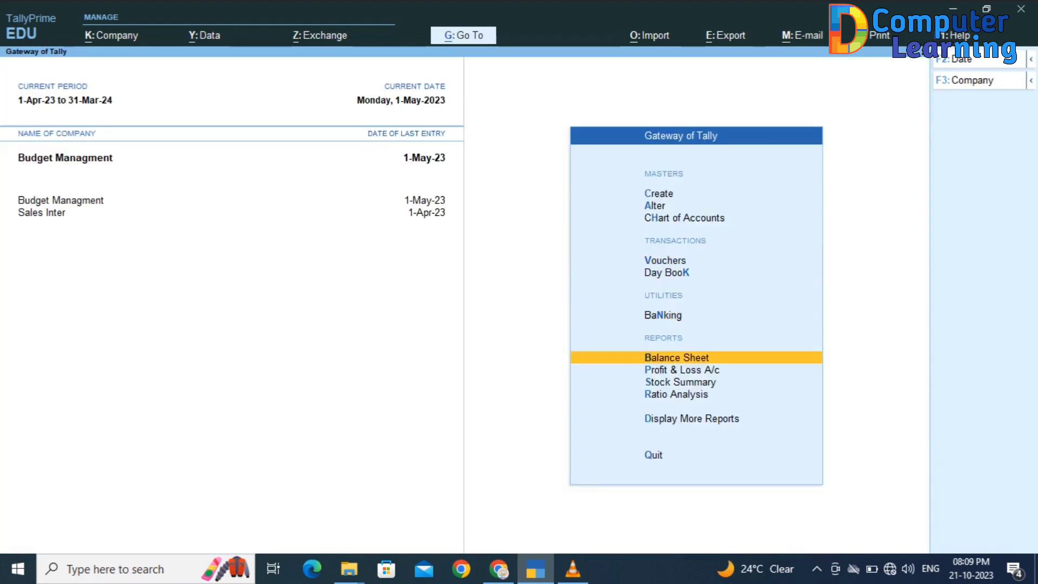
{"action": "key", "text": "Return"}
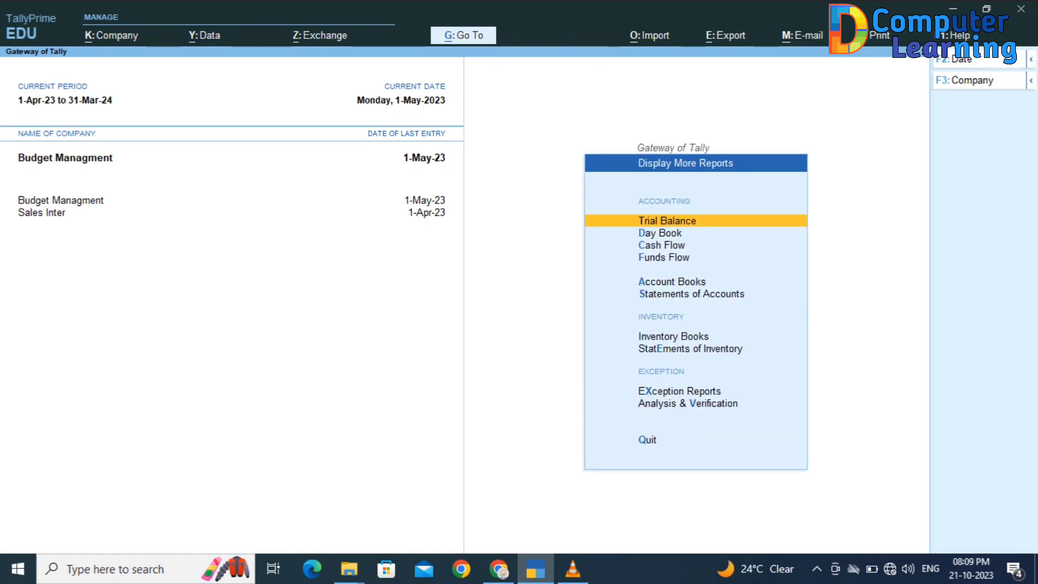
{"action": "key", "text": "Return"}
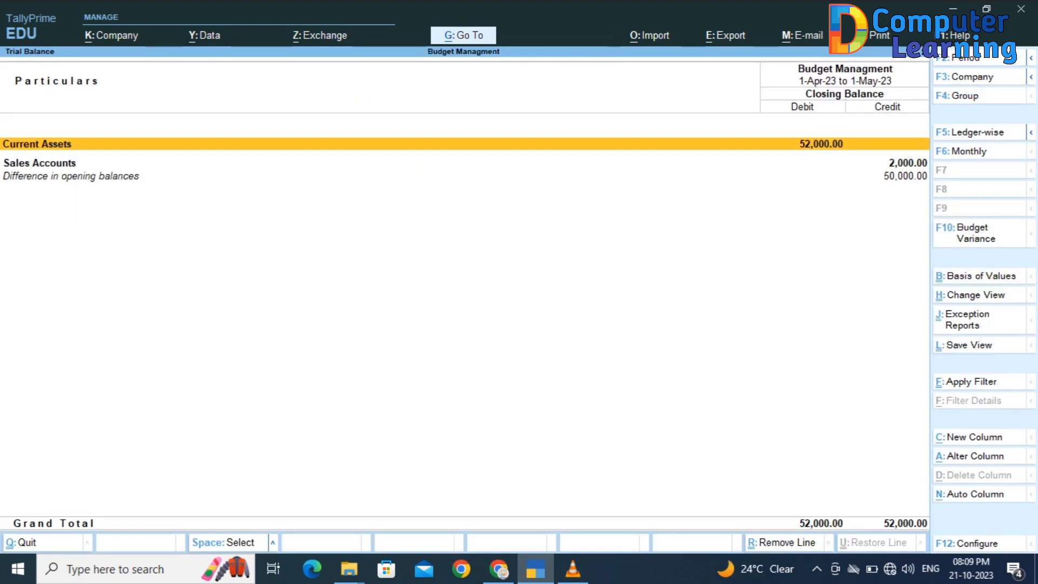
{"action": "key", "text": "Down"}
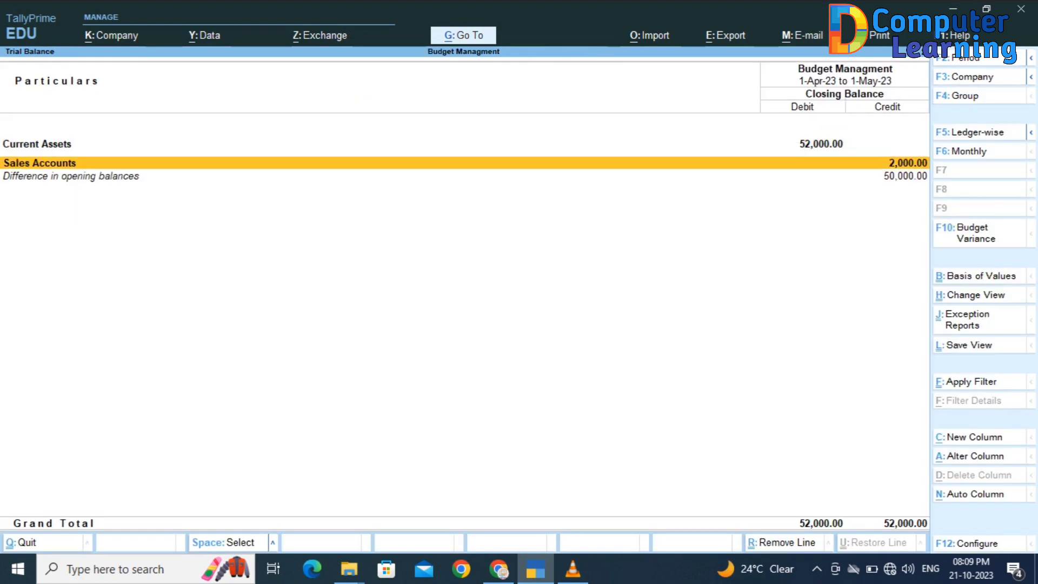
{"action": "key", "text": "Return"}
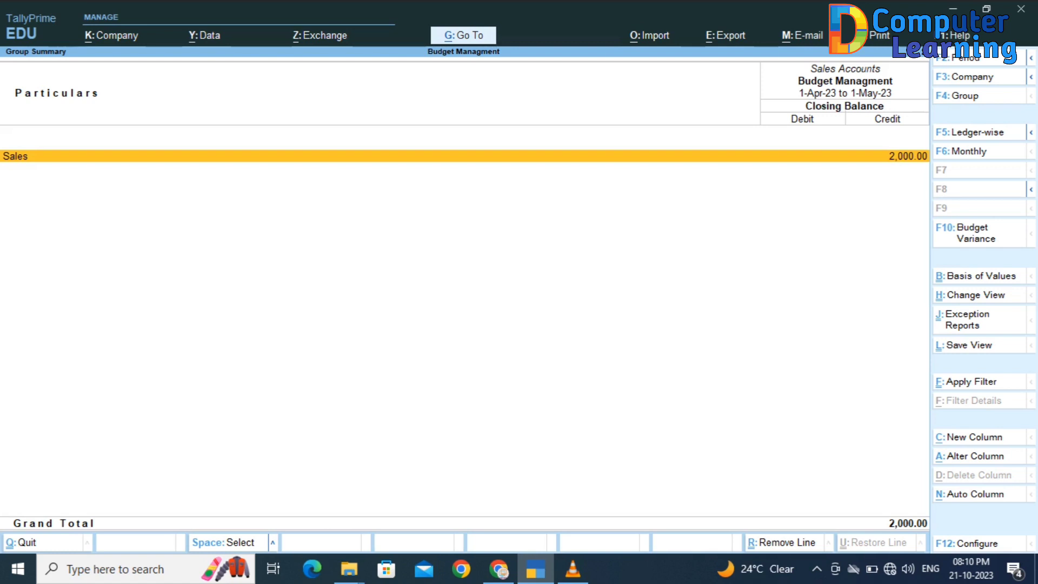
Step: Show the budget variance against the Sales Budget for the period 1-May-23 to 31-May-23
{"action": "key", "text": "F10"}
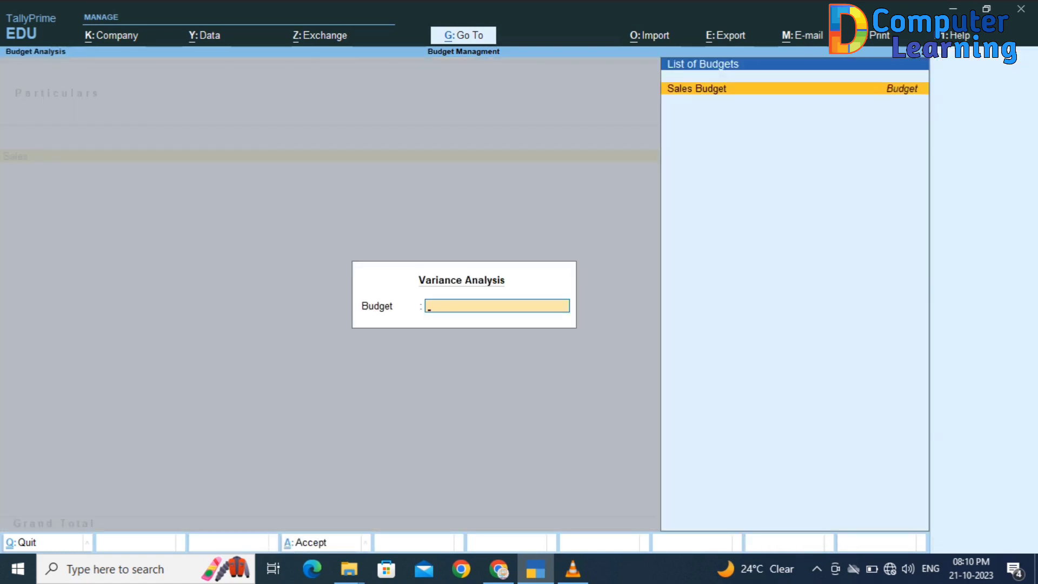
{"action": "key", "text": "Return"}
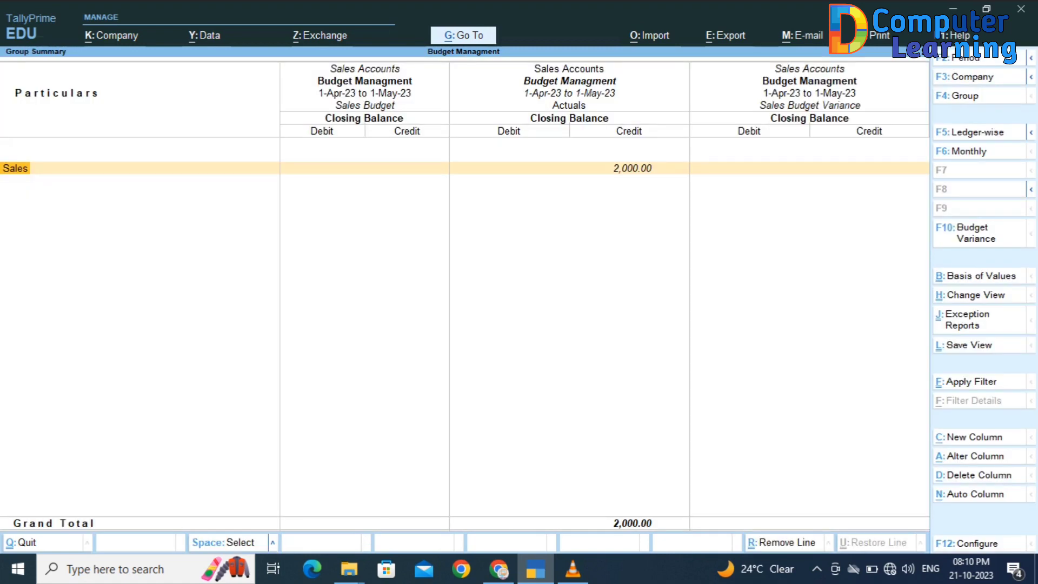
{"action": "key", "text": "F2"}
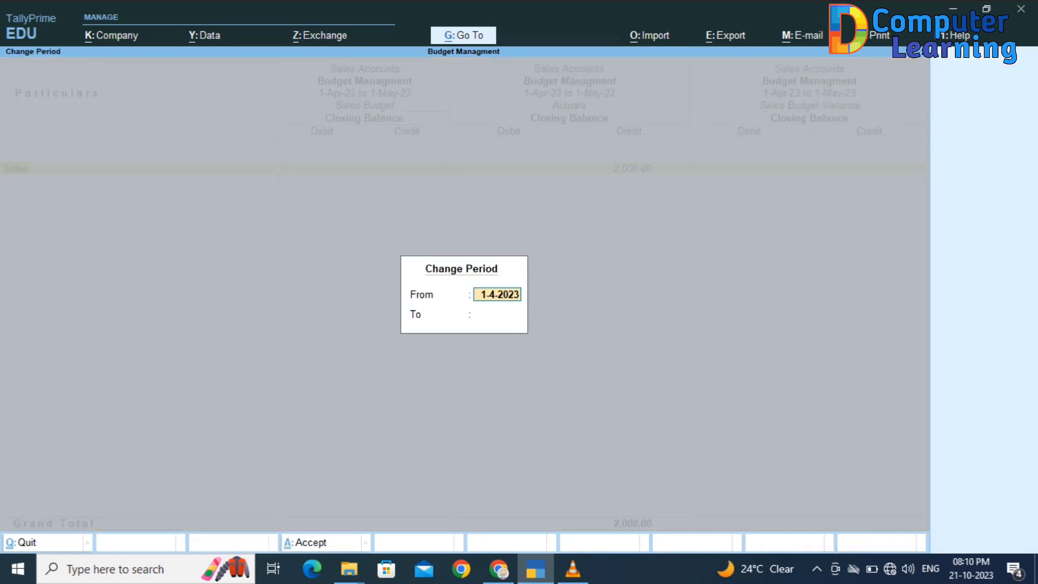
{"action": "key", "text": "BackSpace"}
{"action": "type", "text": "1-5"}
{"action": "key", "text": "Return"}
{"action": "type", "text": "31-5"}
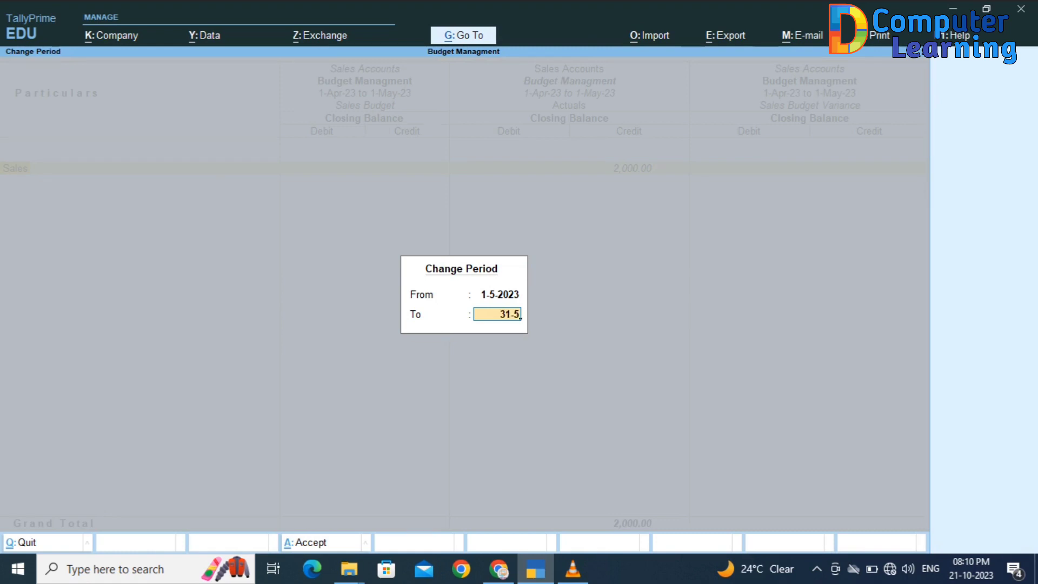
{"action": "key", "text": "Return"}
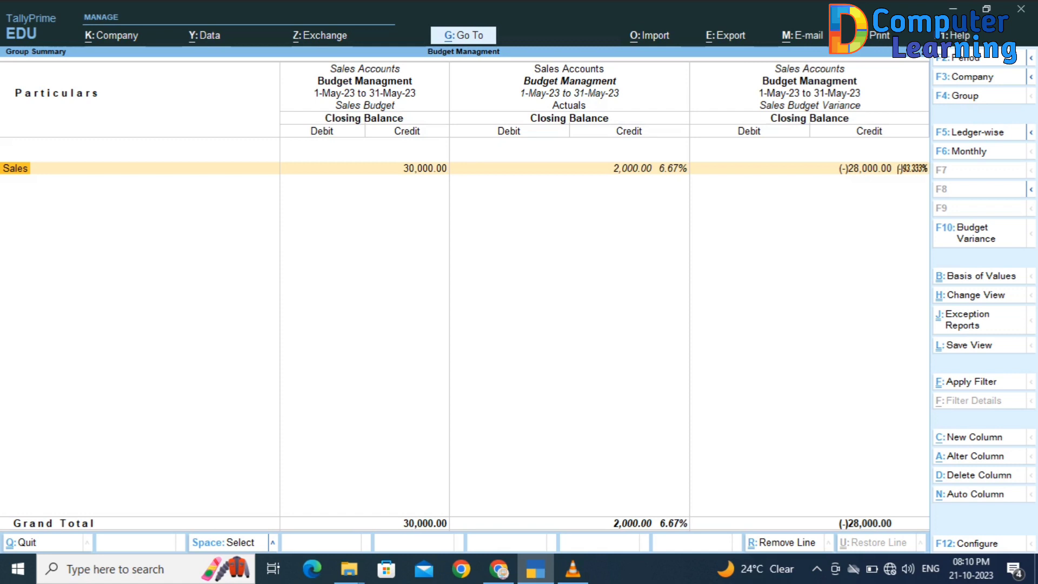
Step: Restrict the variance report to 1-May-23, compare the budgeted and actual sales, and close the reports
{"action": "key", "text": "F2"}
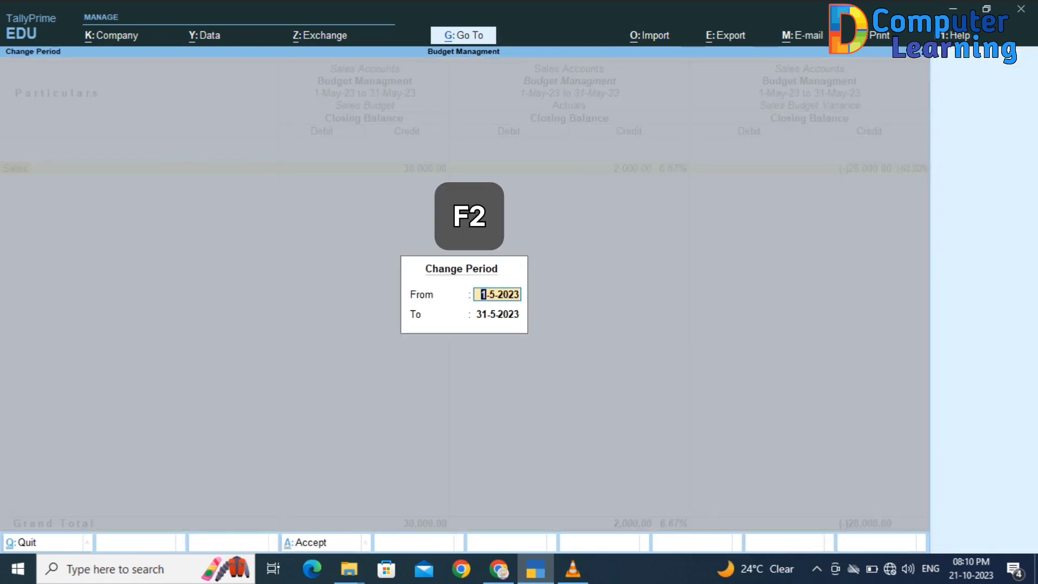
{"action": "key", "text": "Return"}
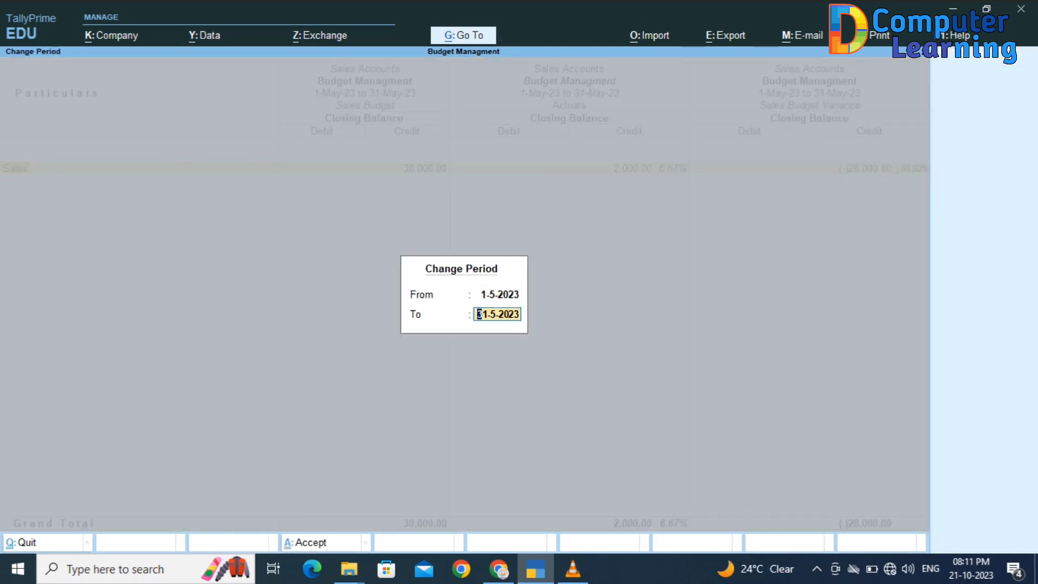
{"action": "type", "text": "1-5"}
{"action": "key", "text": "Return"}
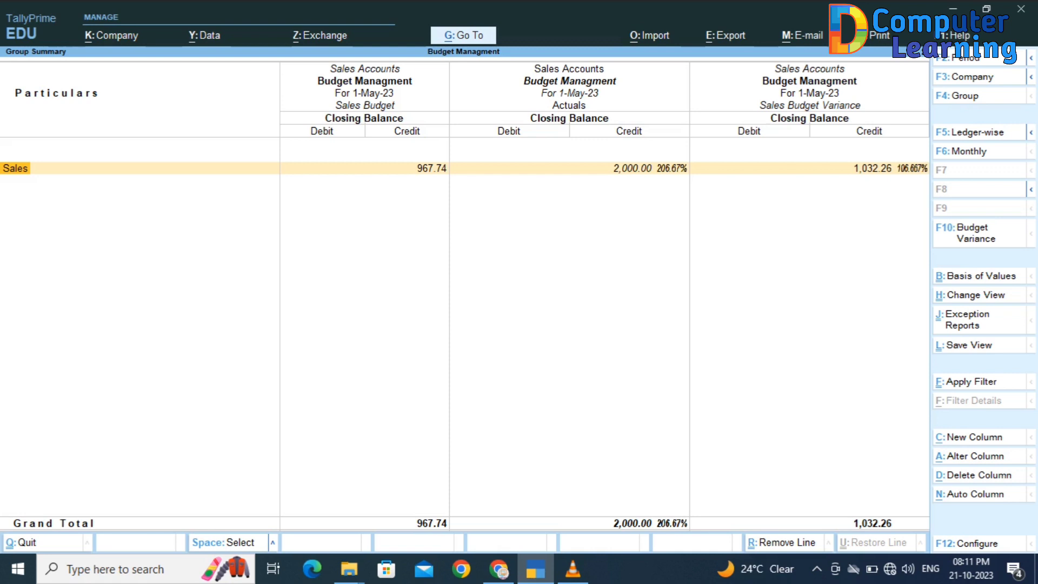
{"action": "key", "text": "Escape"}
{"action": "key", "text": "Escape"}
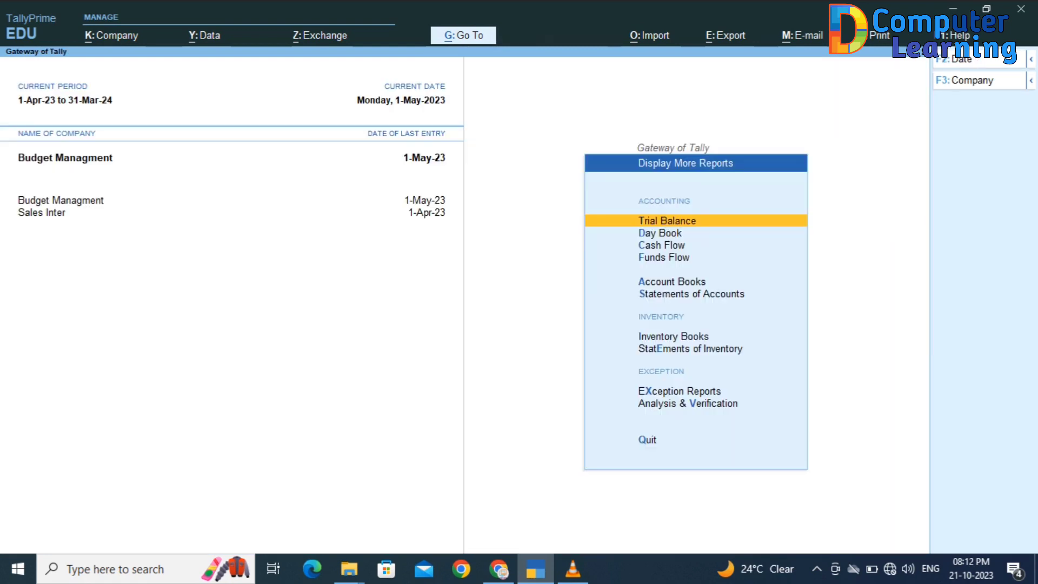